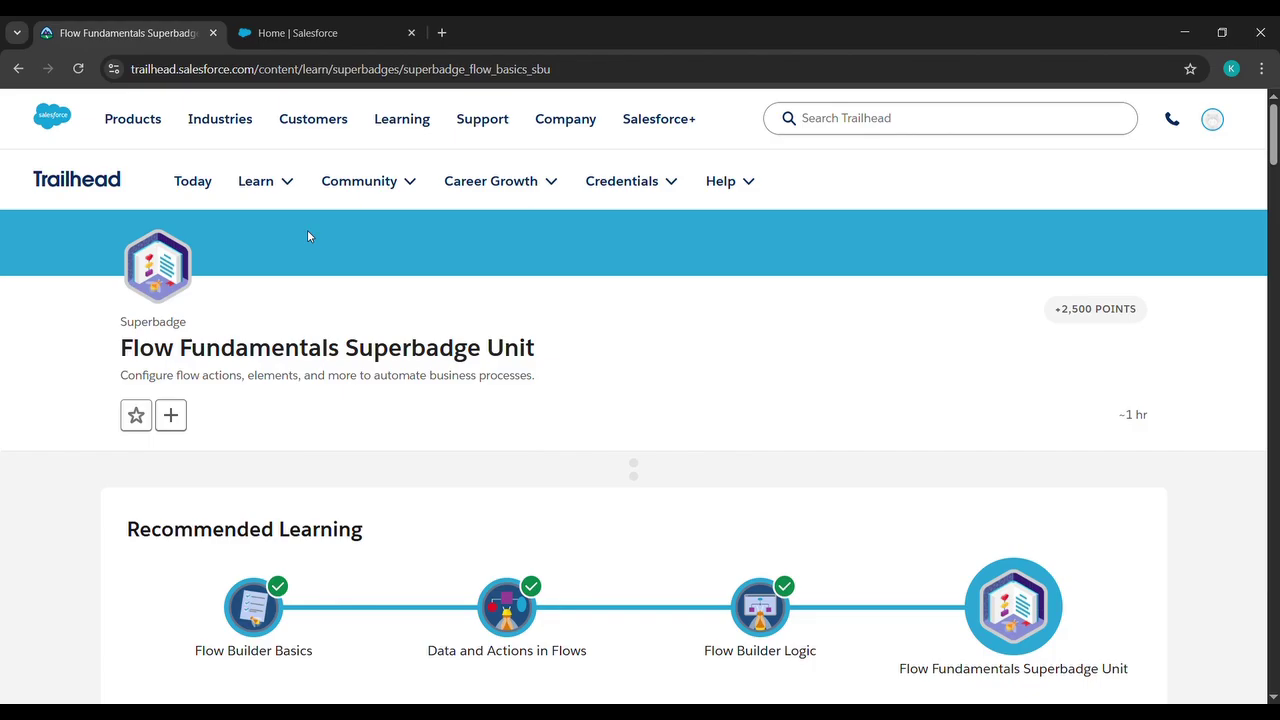
Launch the hands-on org from the Flow Fundamentals Superbadge Unit page.
{"action": "scroll", "coordinate": [308, 236], "scroll_direction": "down", "scroll_amount": 20}
{"action": "scroll", "coordinate": [308, 236], "scroll_direction": "down", "scroll_amount": 2}
{"action": "scroll", "coordinate": [1100, 600], "scroll_direction": "up", "scroll_amount": 3}
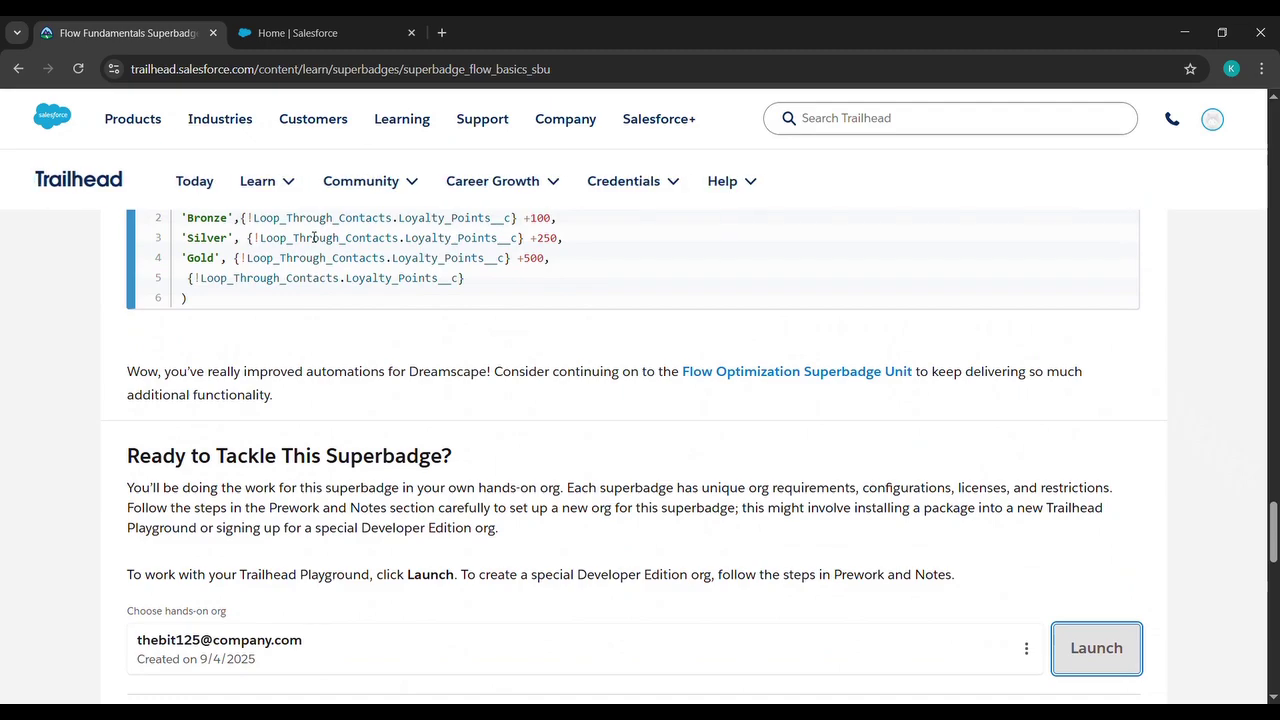
{"action": "left_click", "coordinate": [1110, 660]}
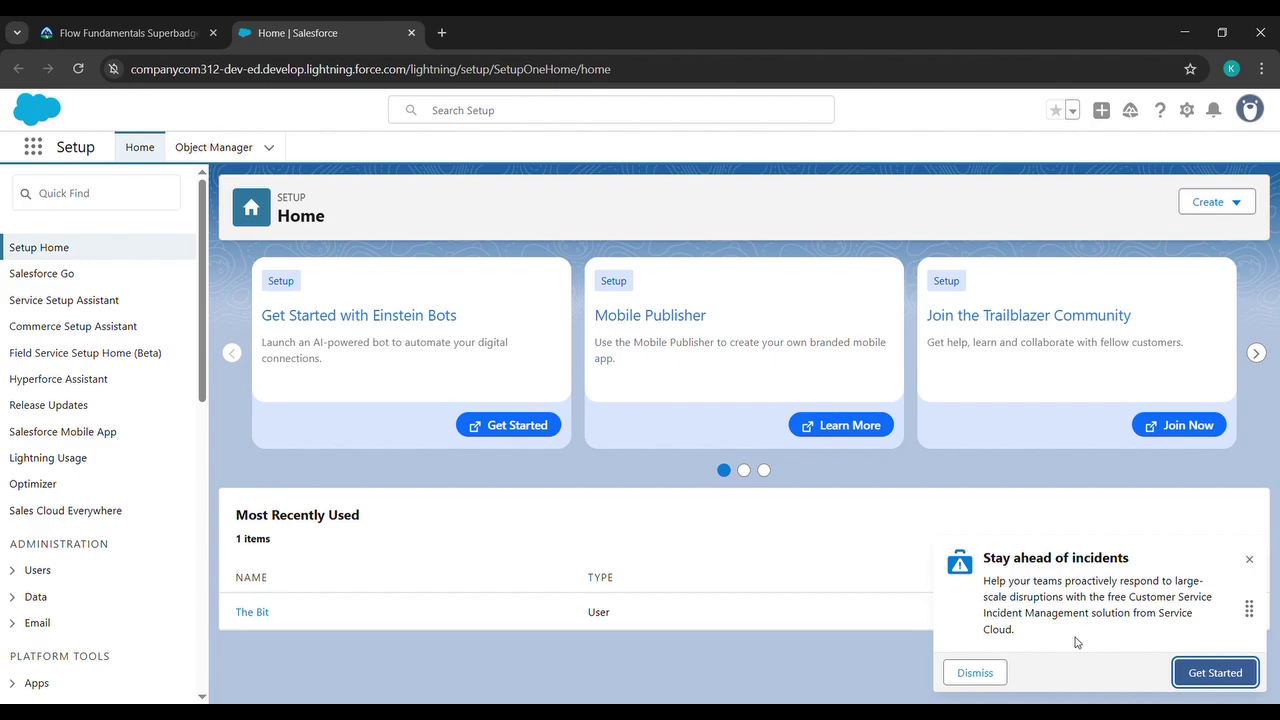
Find Flows in Setup and open the Book Order flow.
{"action": "left_click", "coordinate": [128, 203]}
{"action": "type", "text": "Flows"}
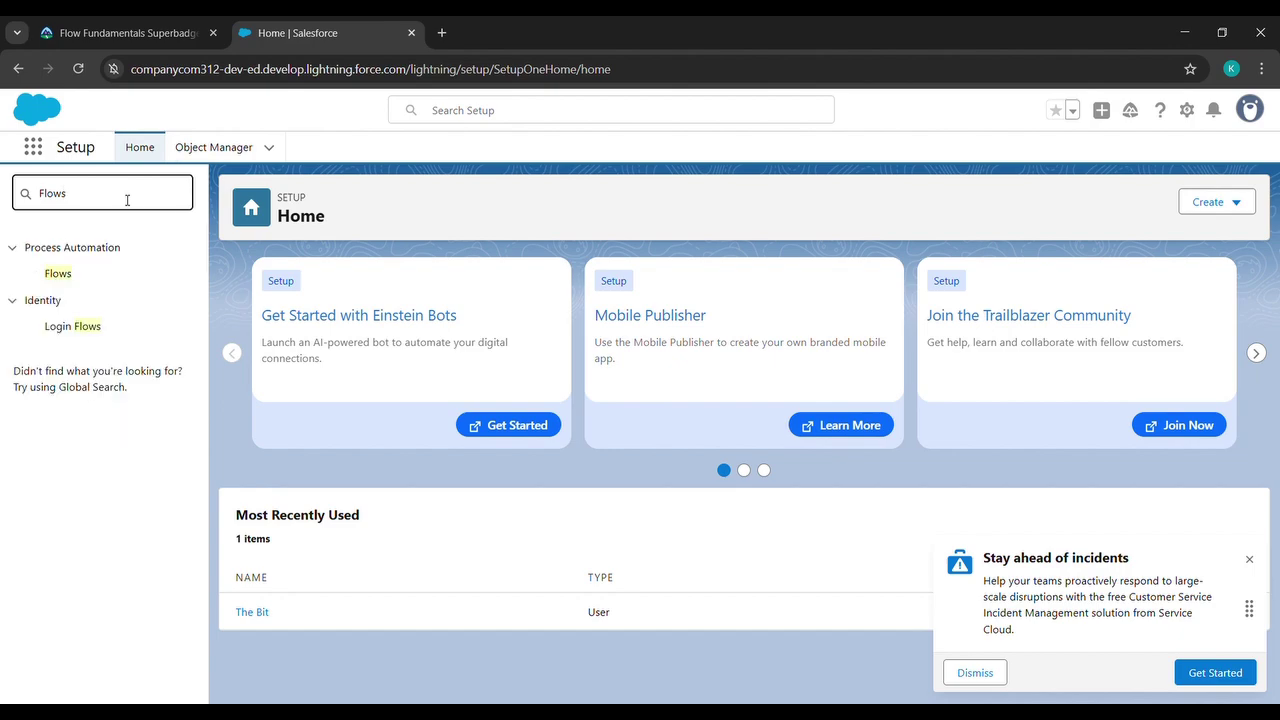
{"action": "left_click", "coordinate": [55, 279]}
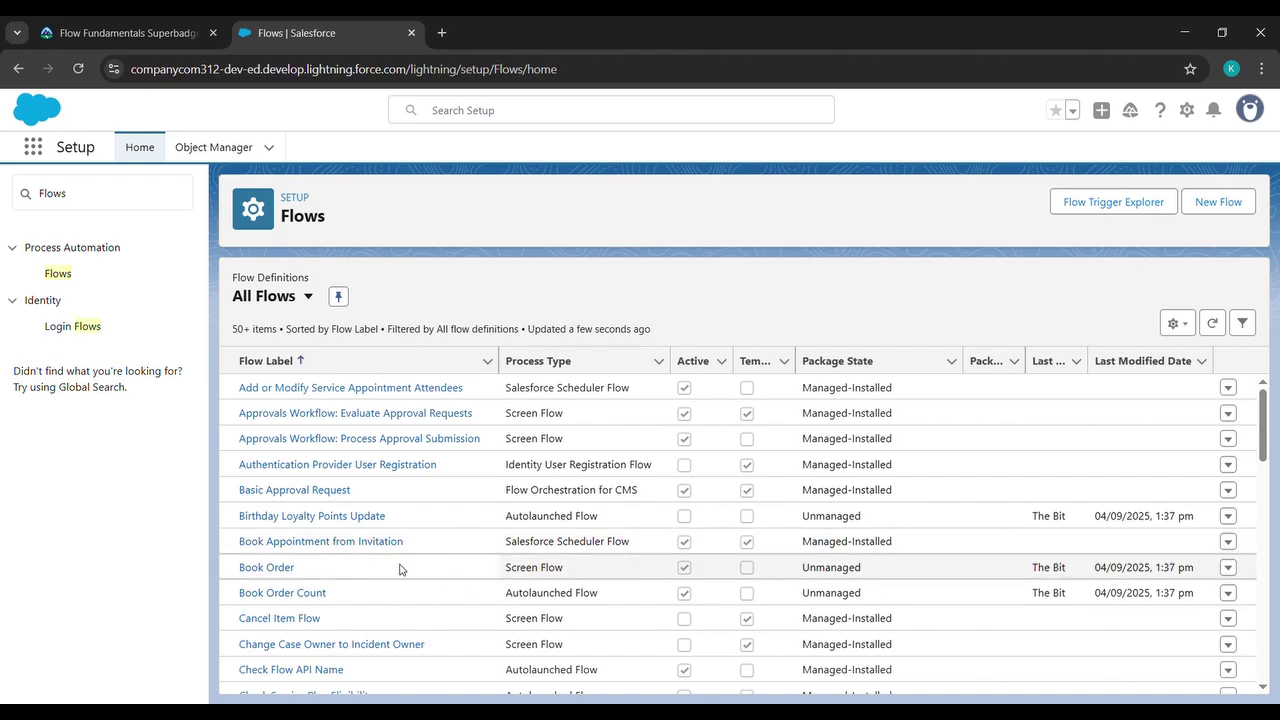
{"action": "left_click", "coordinate": [268, 568]}
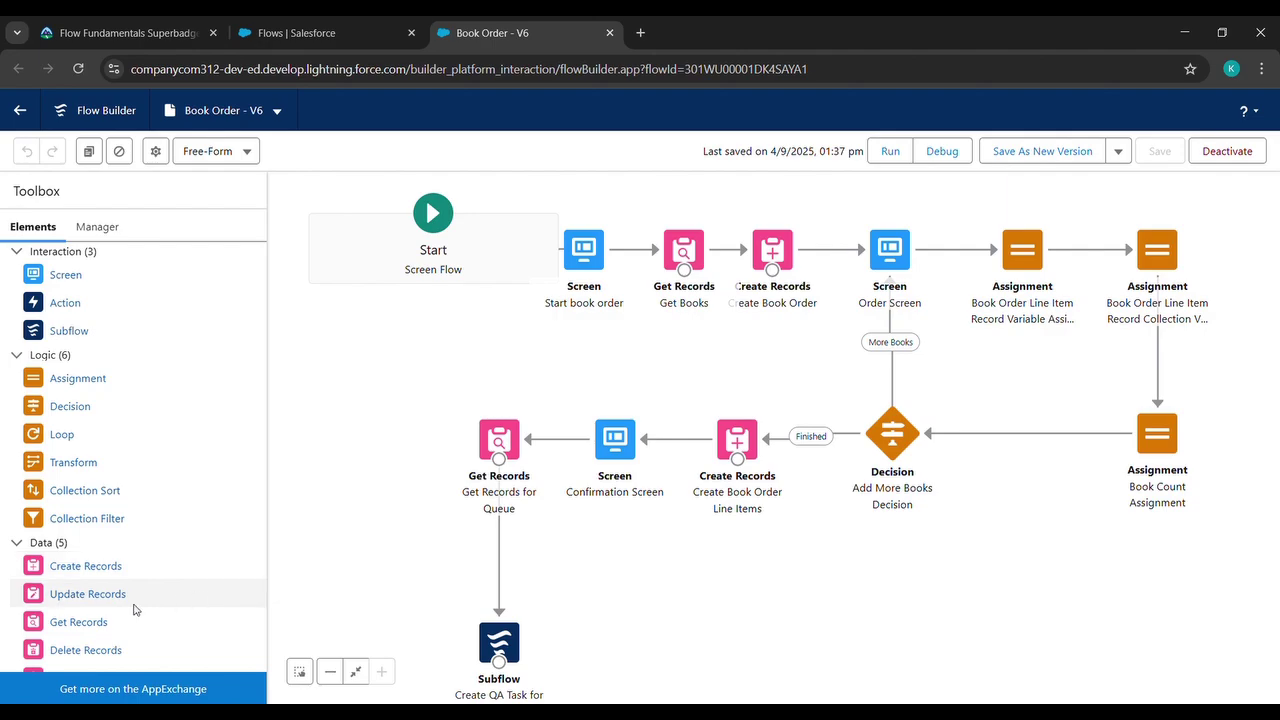
Add a Get Records element labelled "get book" in the blank canvas area below Start, retrieving records of the Book object.
{"action": "left_click_drag", "start_coordinate": [84, 621], "coordinate": [355, 397]}
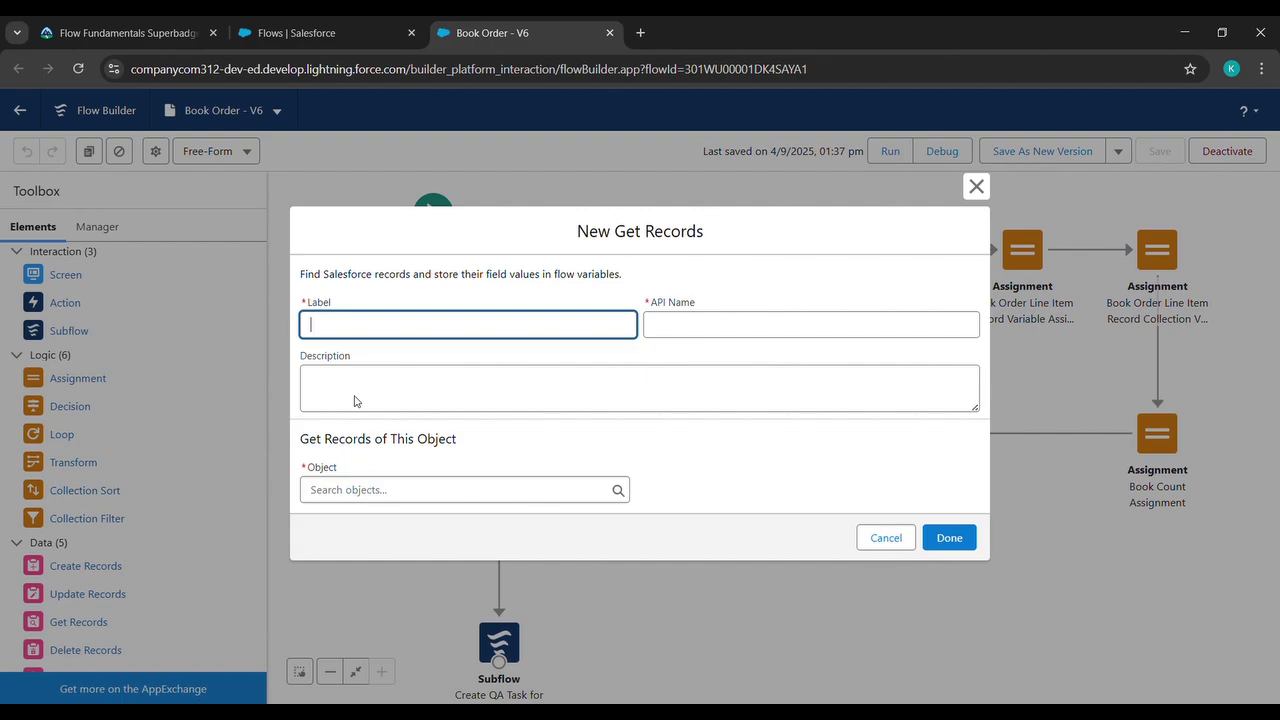
{"action": "type", "text": "get book"}
{"action": "left_click", "coordinate": [520, 352]}
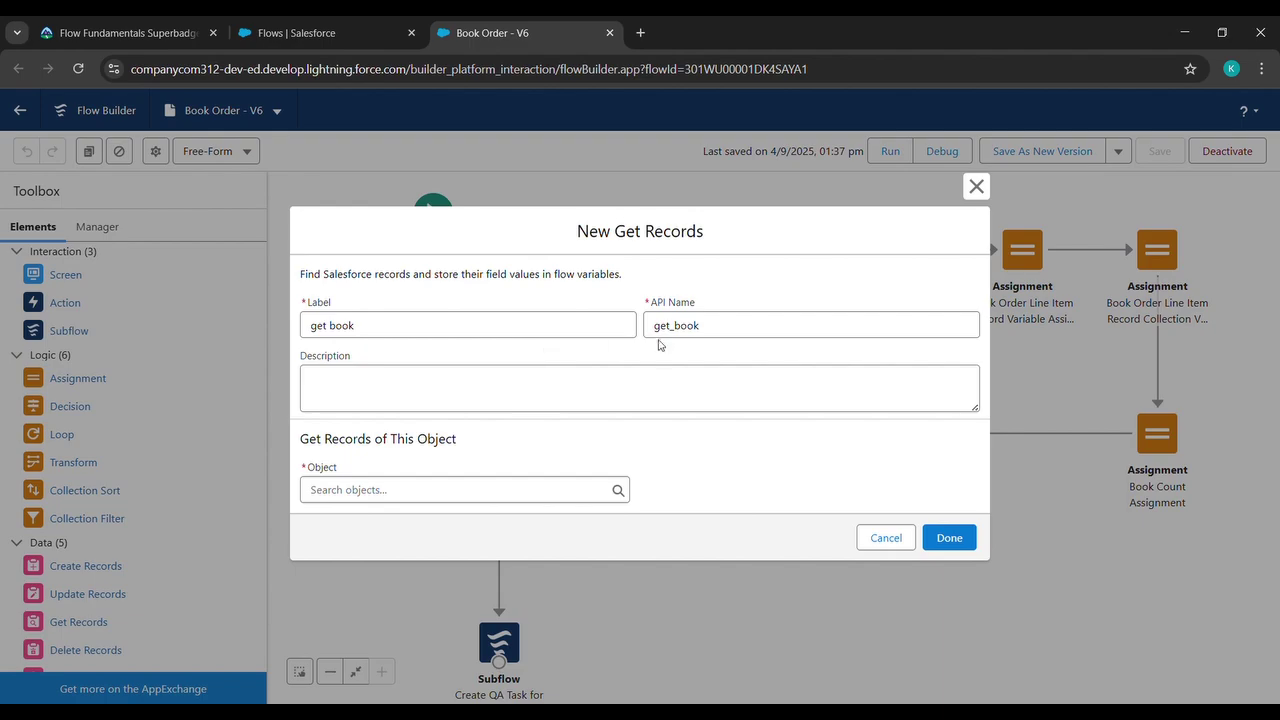
{"action": "left_click", "coordinate": [512, 490]}
{"action": "type", "text": "Book"}
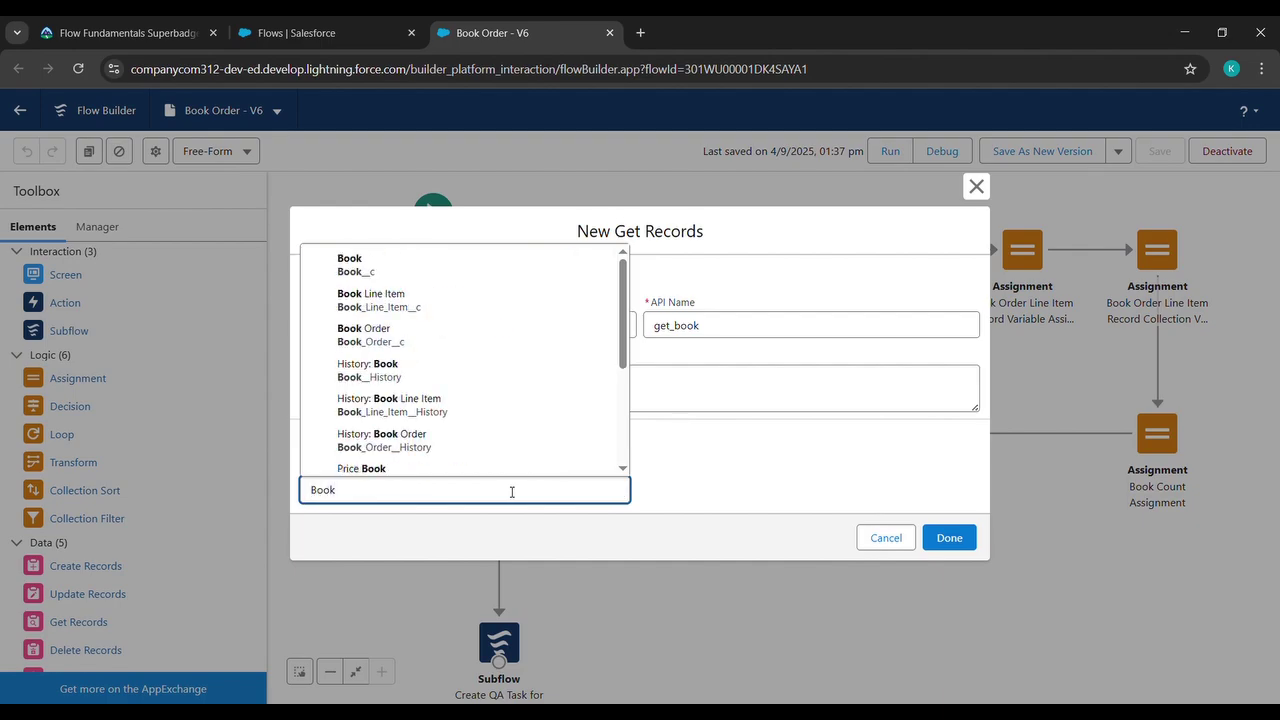
{"action": "left_click", "coordinate": [409, 260]}
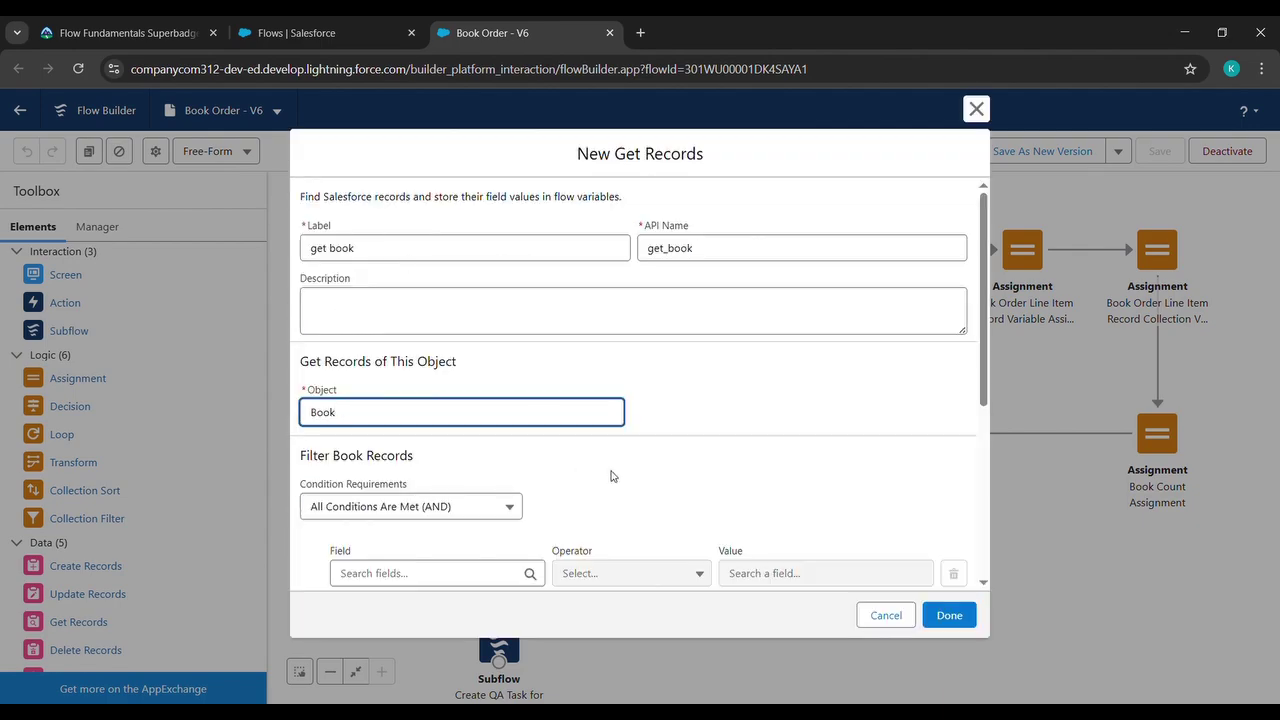
Filter the Book records so that Record ID equals the Book Order field of varBookLineItem.
{"action": "scroll", "coordinate": [612, 476], "scroll_direction": "down", "scroll_amount": 1}
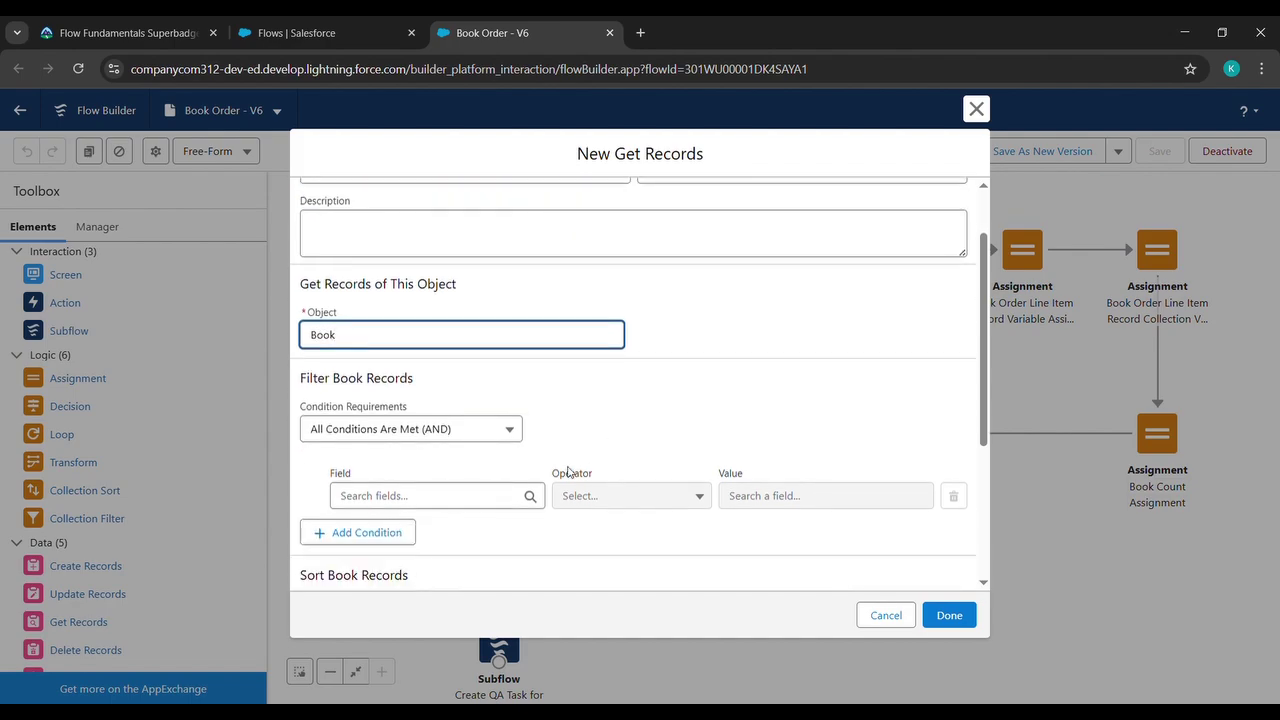
{"action": "left_click", "coordinate": [492, 499]}
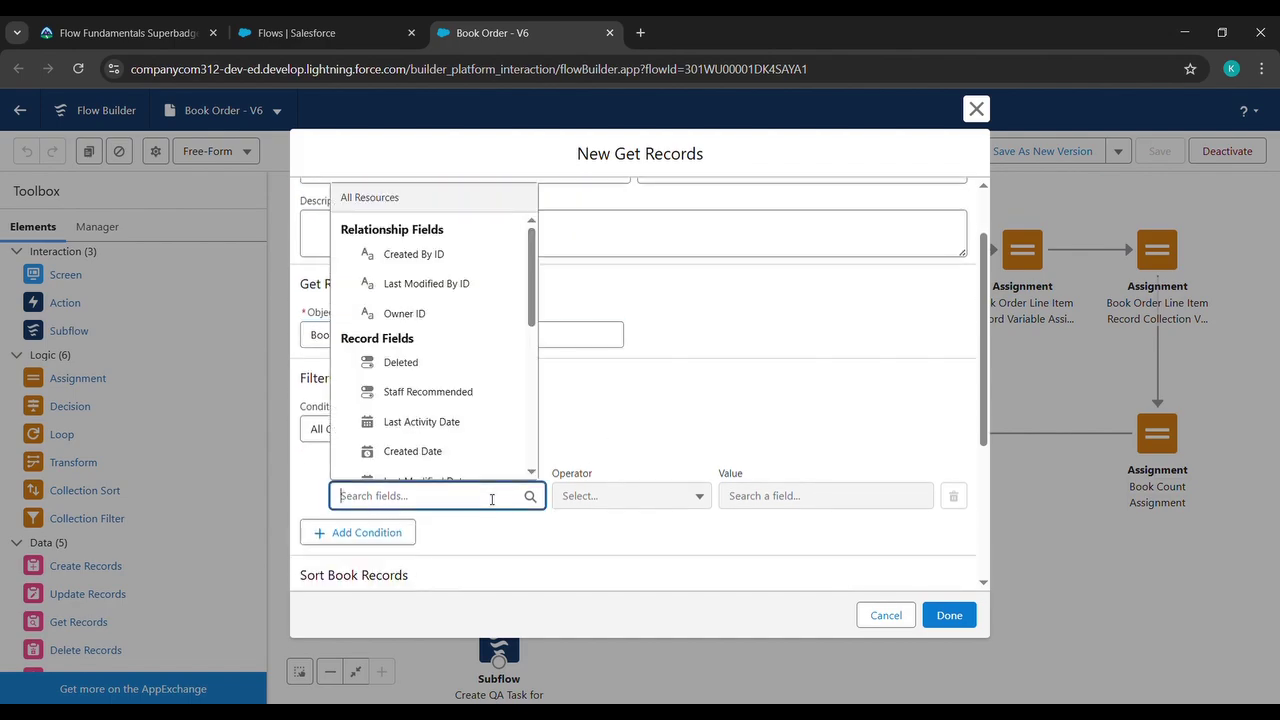
{"action": "type", "text": "Record"}
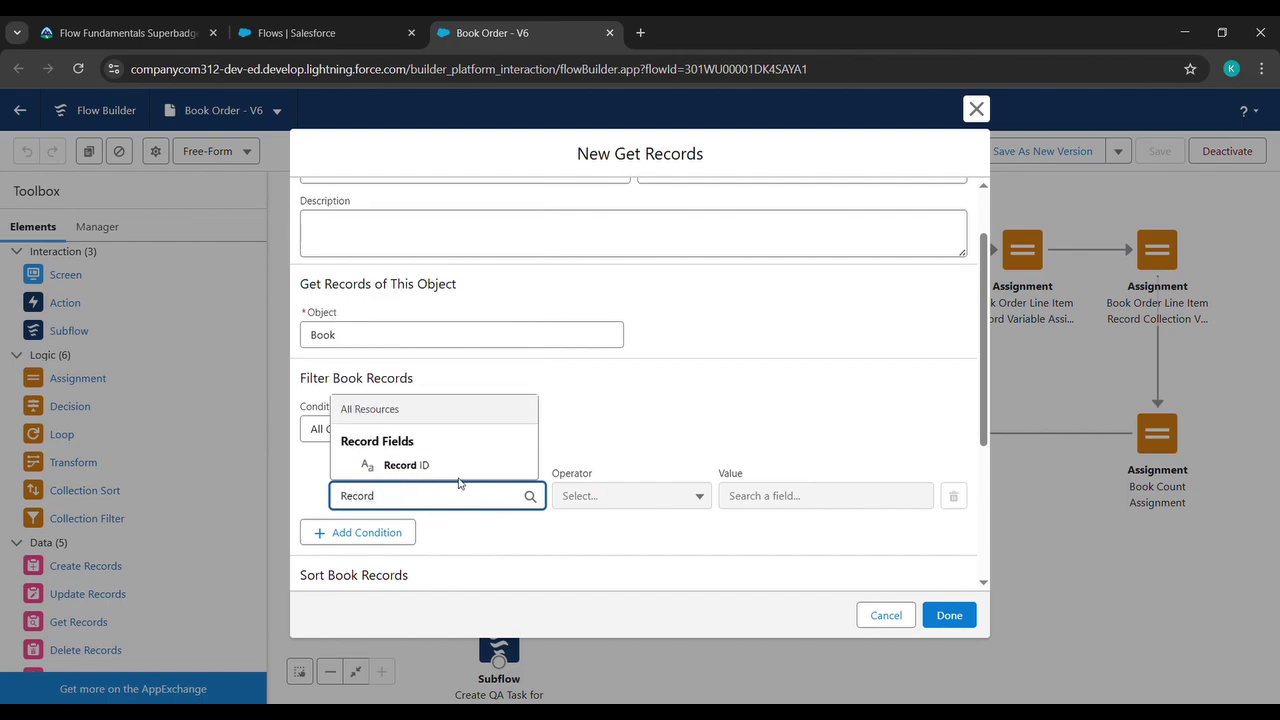
{"action": "left_click", "coordinate": [451, 466]}
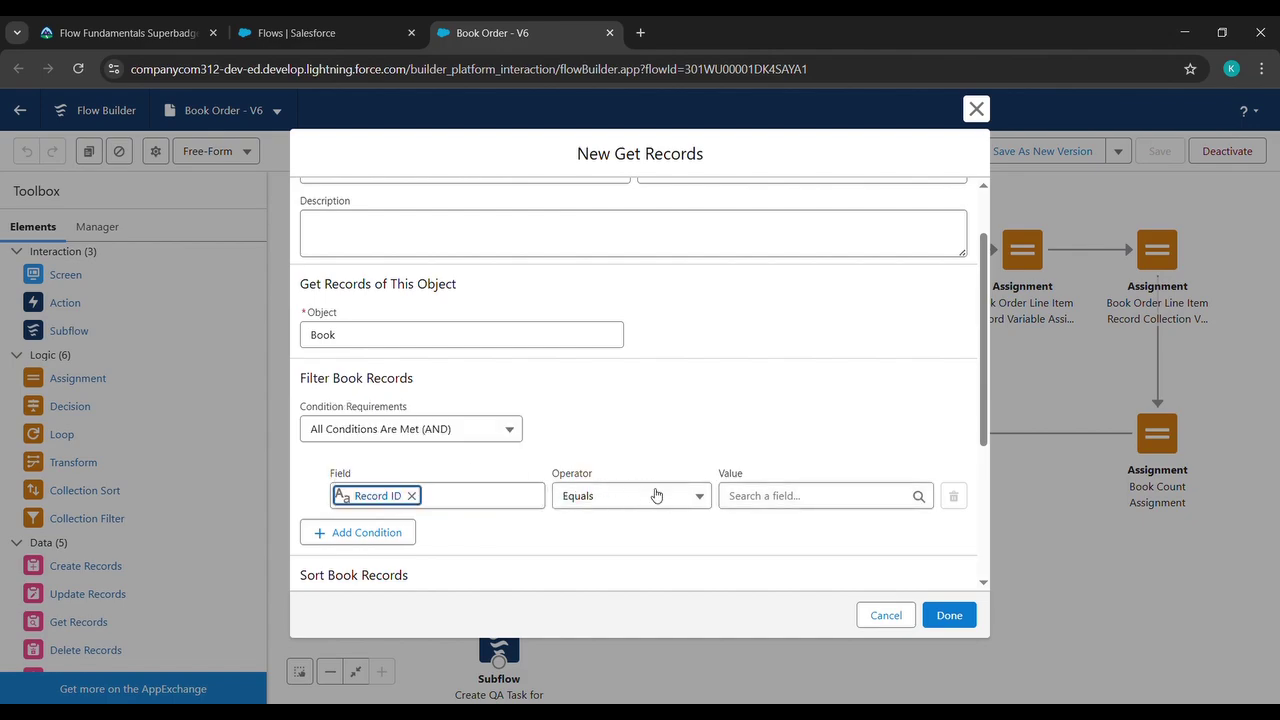
{"action": "left_click", "coordinate": [767, 502]}
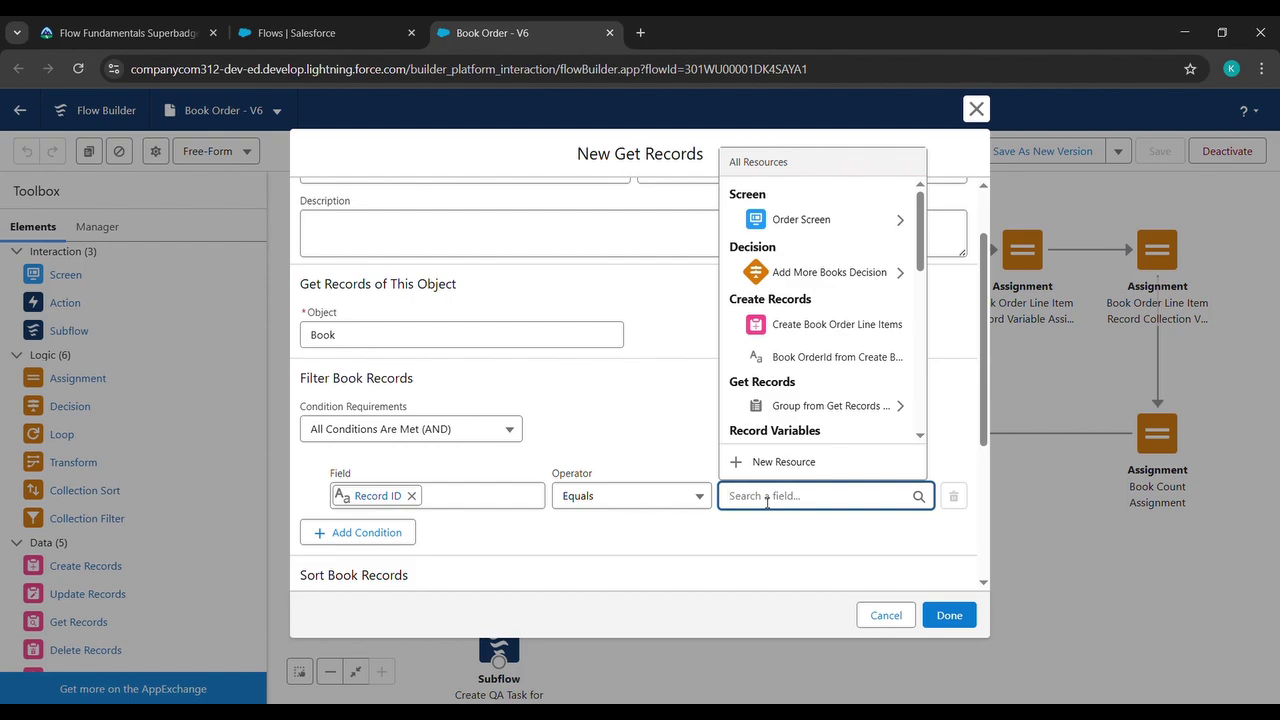
{"action": "type", "text": "Var"}
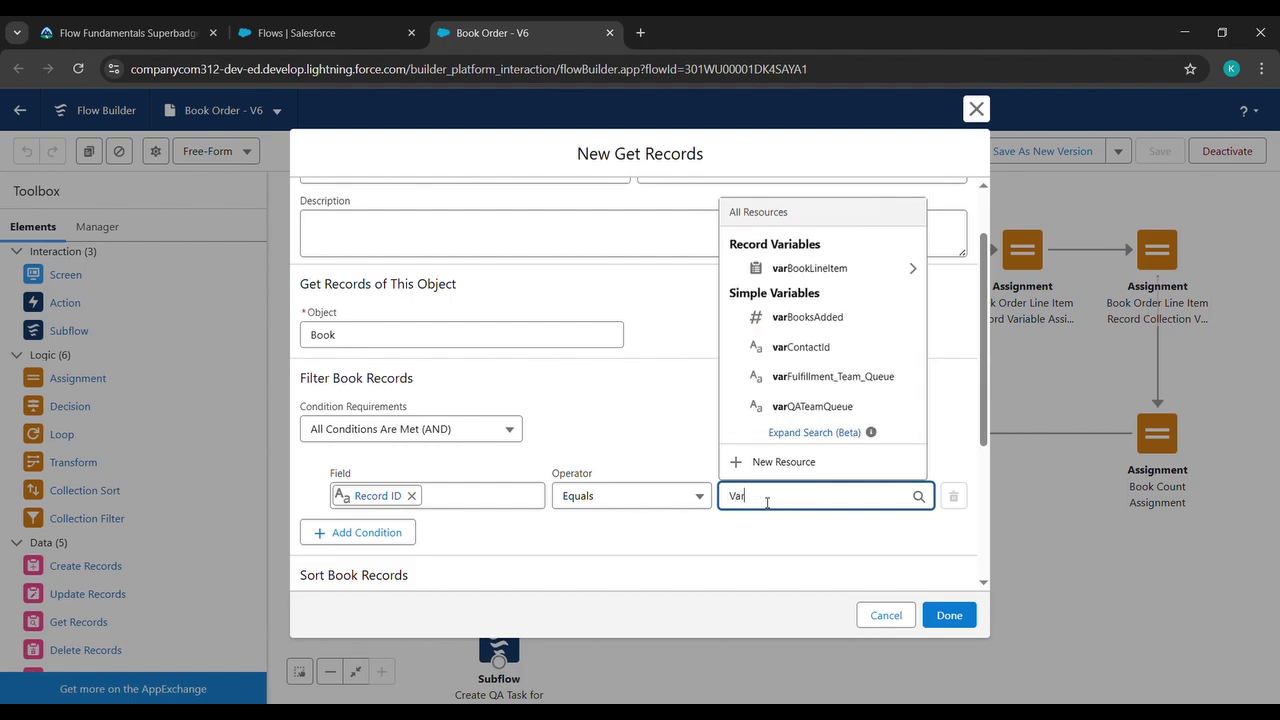
{"action": "left_click", "coordinate": [838, 276]}
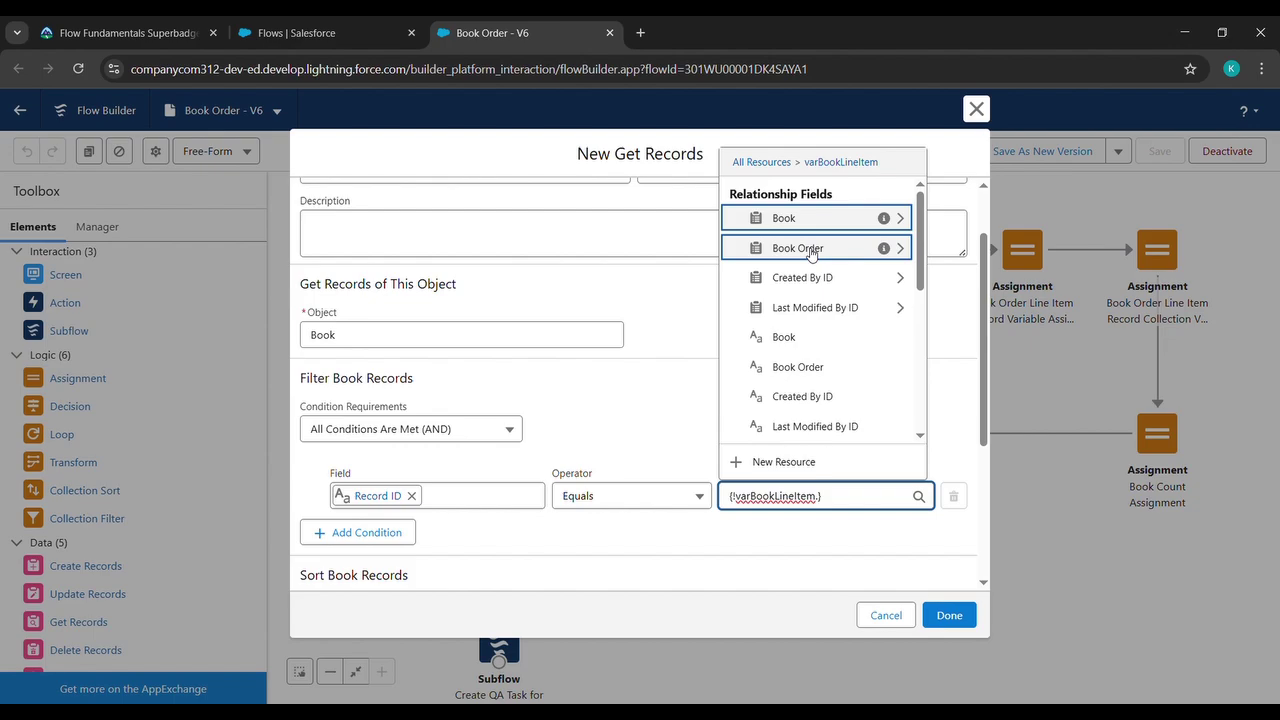
{"action": "left_click", "coordinate": [850, 366]}
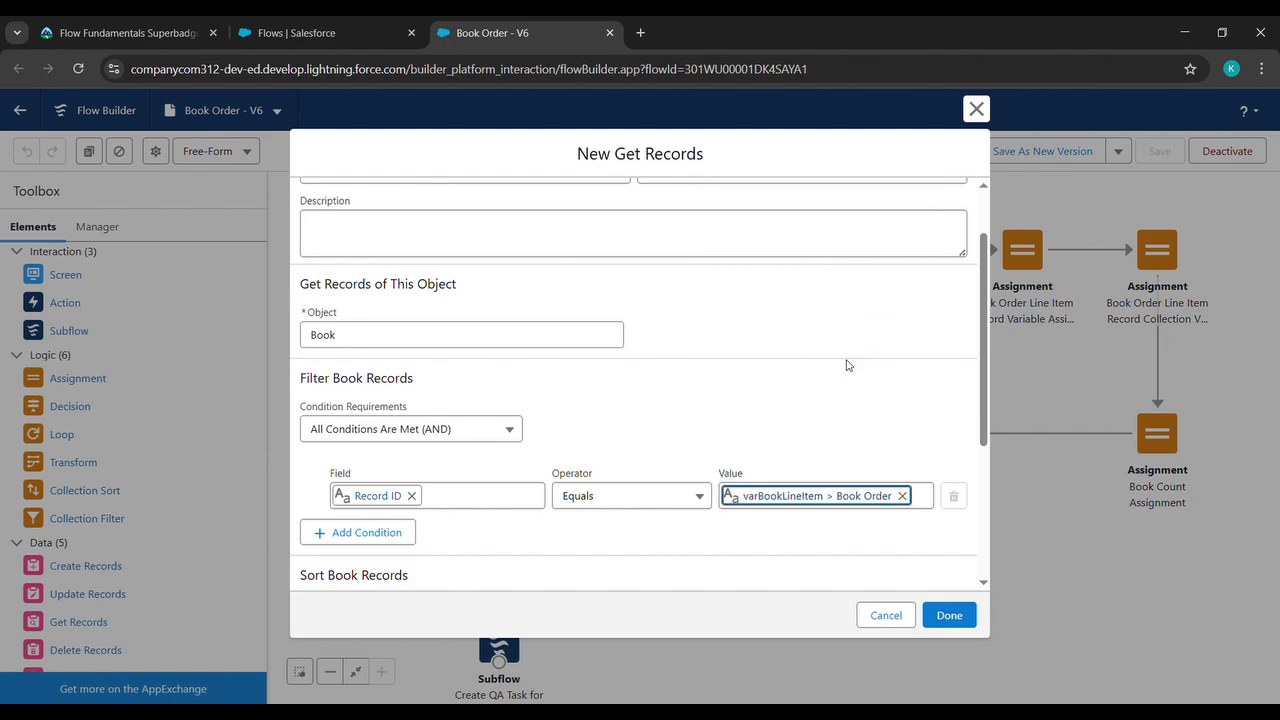
Use "Choose fields and let Salesforce do the rest", add the Name field to store, and finish the get book element.
{"action": "scroll", "coordinate": [846, 364], "scroll_direction": "down", "scroll_amount": 2}
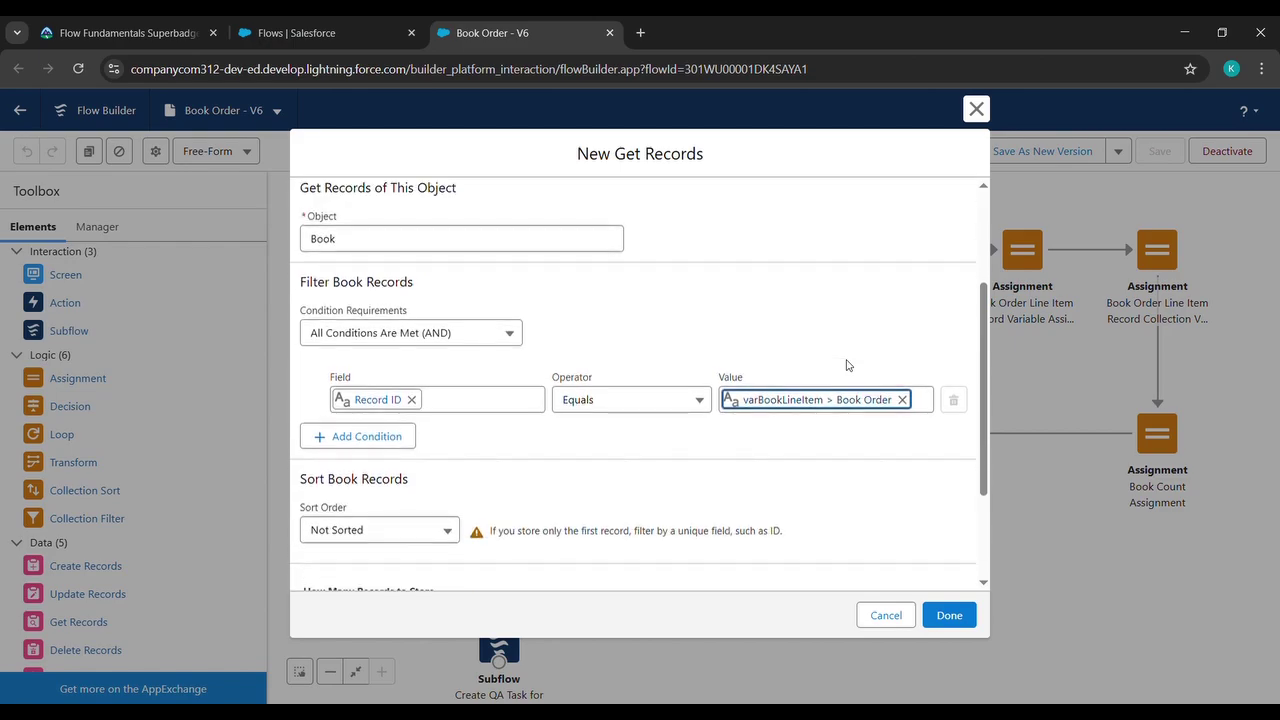
{"action": "scroll", "coordinate": [846, 364], "scroll_direction": "down", "scroll_amount": 3}
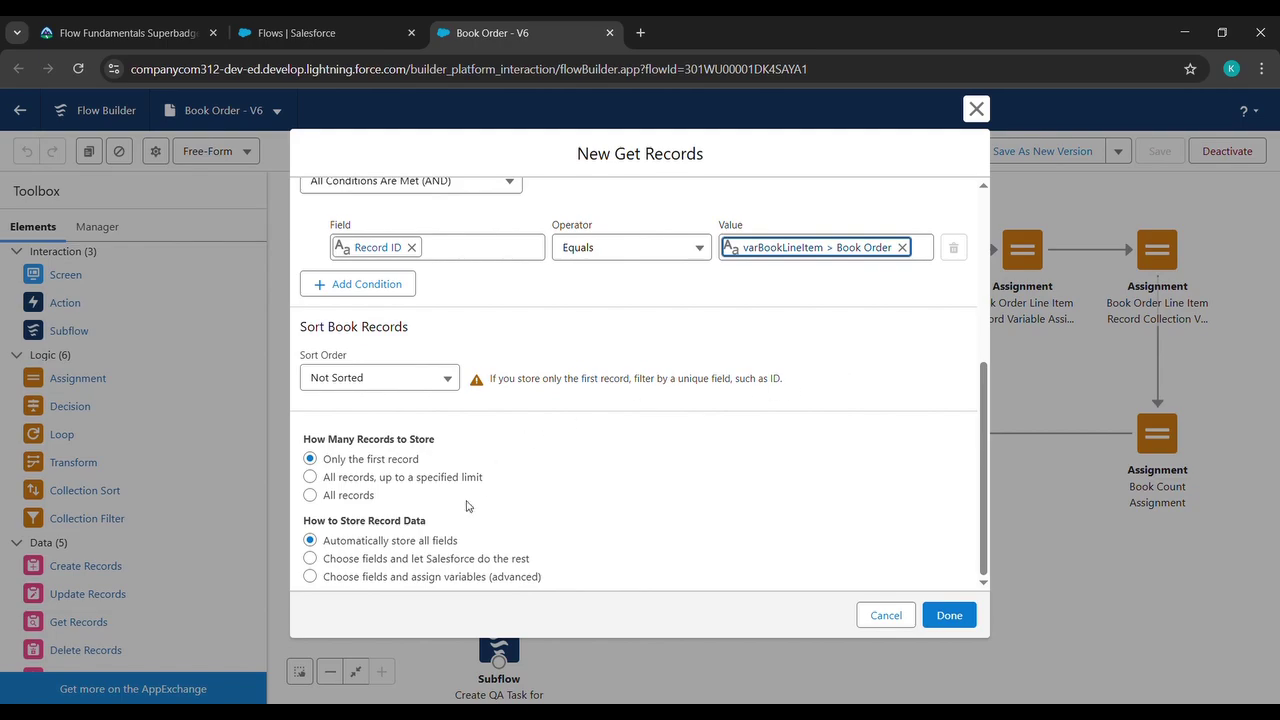
{"action": "left_click", "coordinate": [310, 559]}
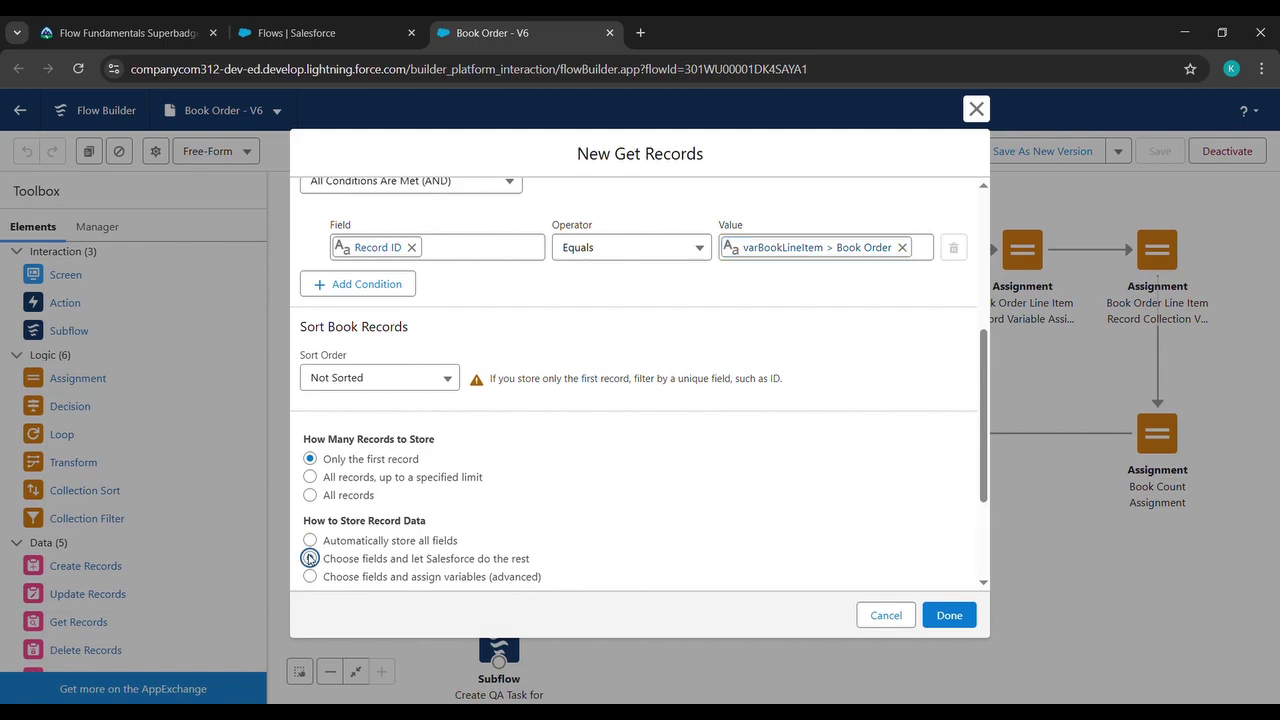
{"action": "scroll", "coordinate": [630, 547], "scroll_direction": "down", "scroll_amount": 3}
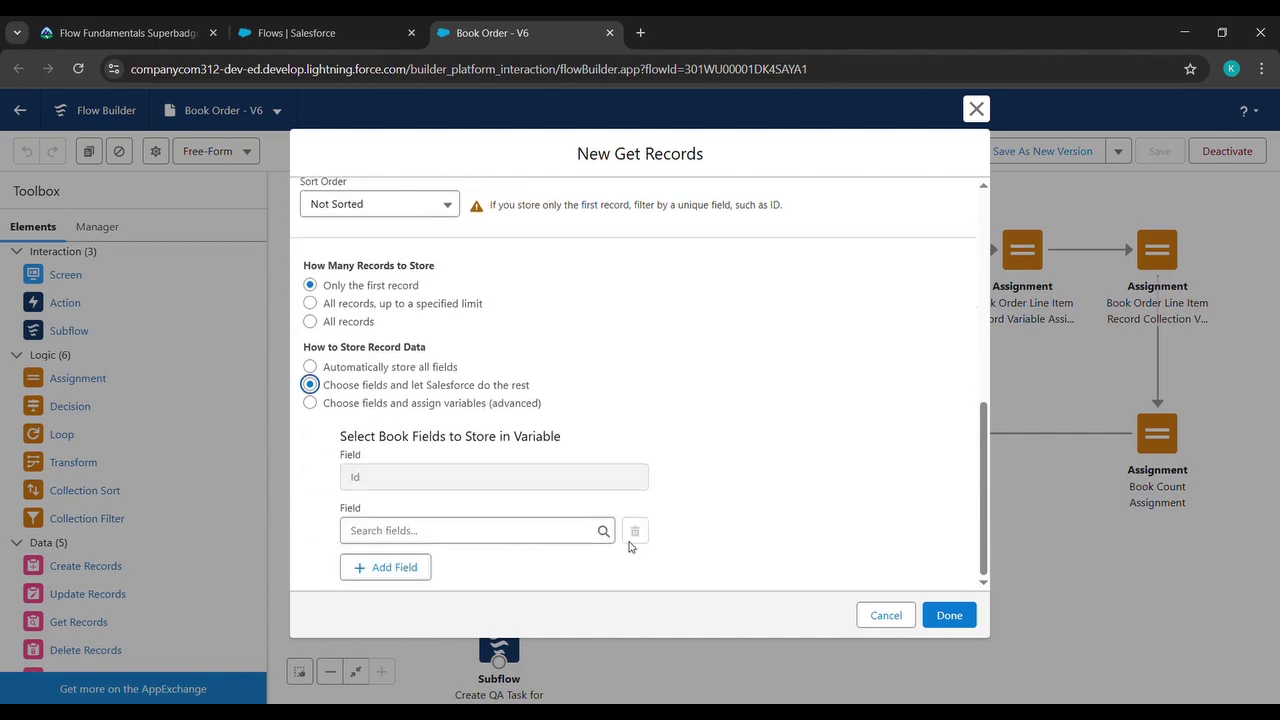
{"action": "left_click", "coordinate": [533, 538]}
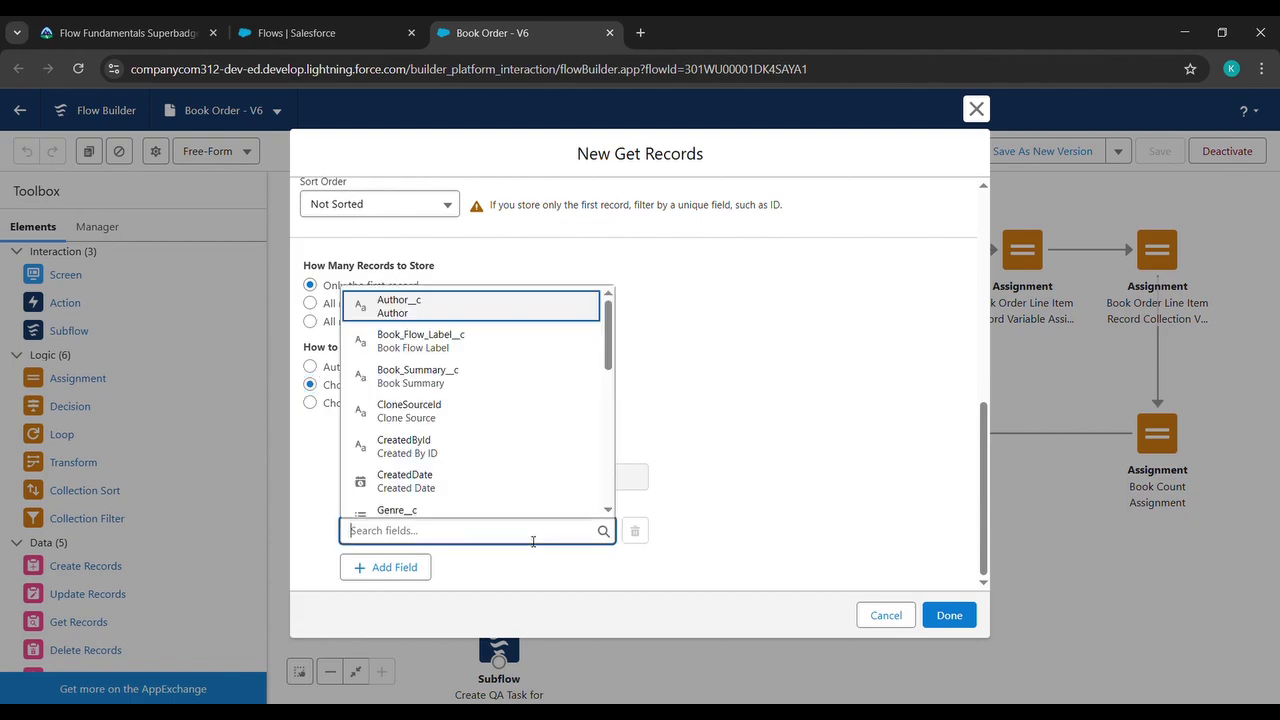
{"action": "type", "text": "Name"}
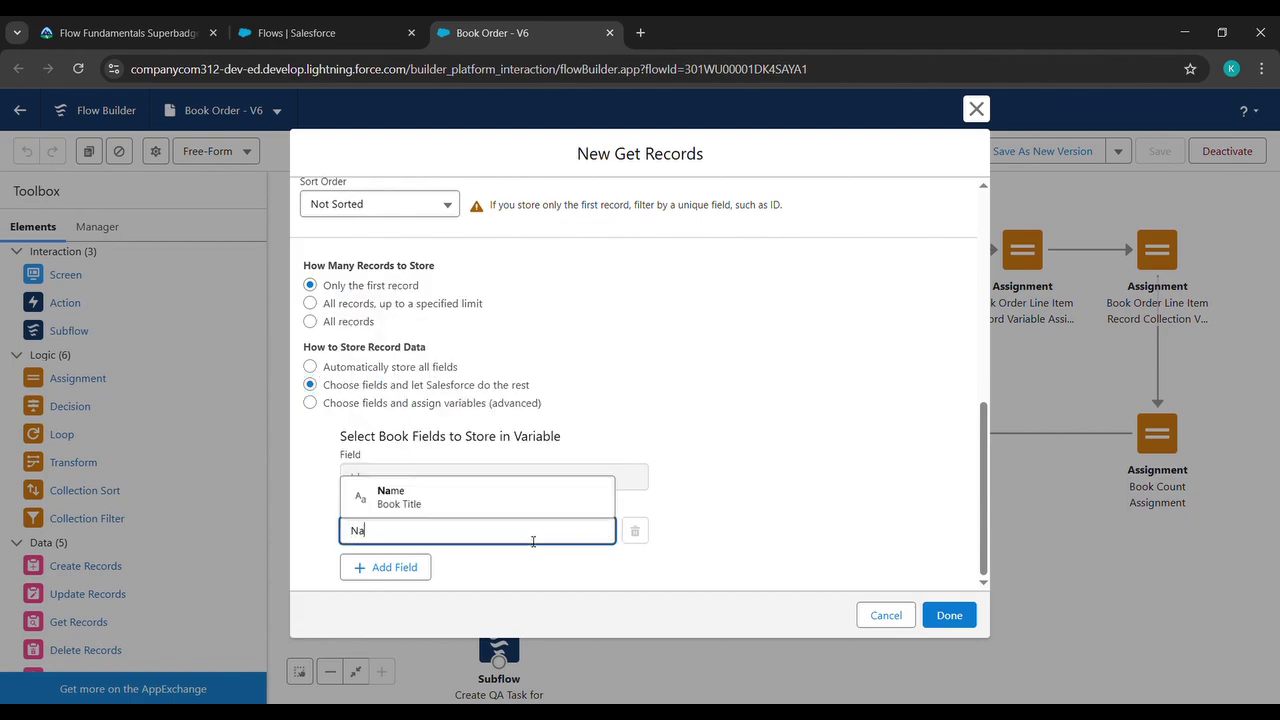
{"action": "left_click", "coordinate": [463, 495]}
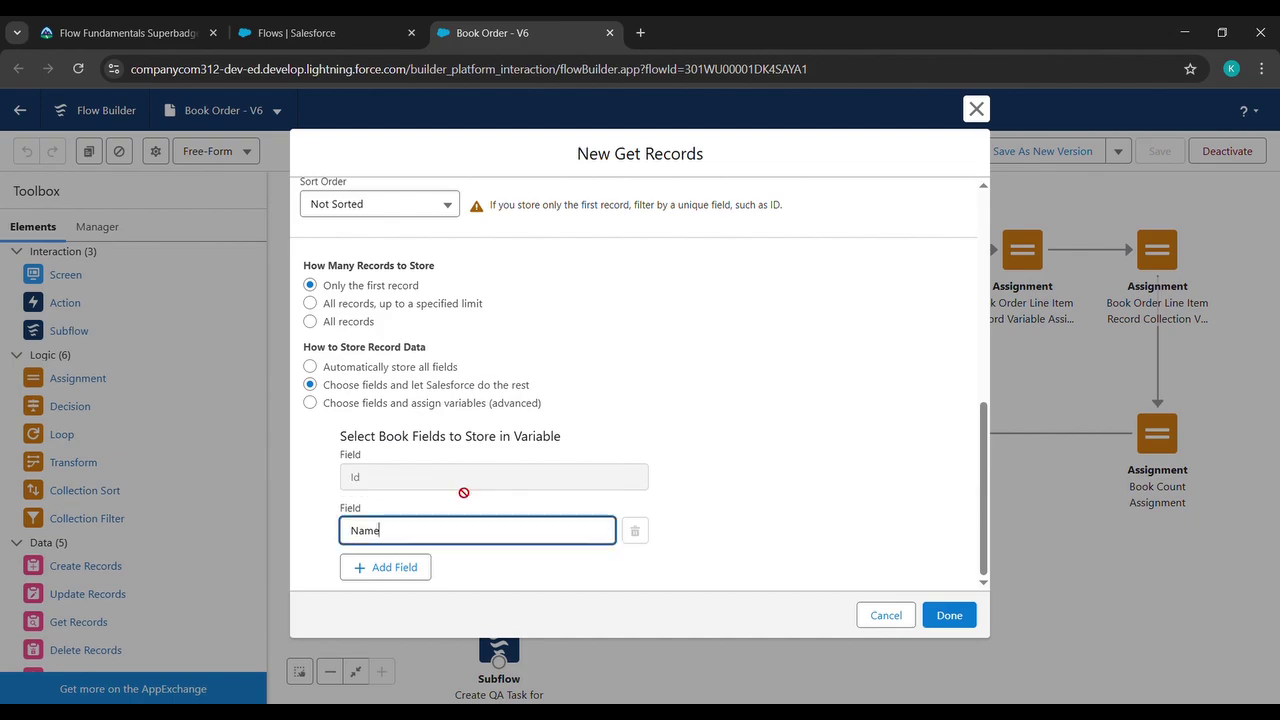
{"action": "left_click", "coordinate": [725, 527]}
{"action": "left_click", "coordinate": [953, 614]}
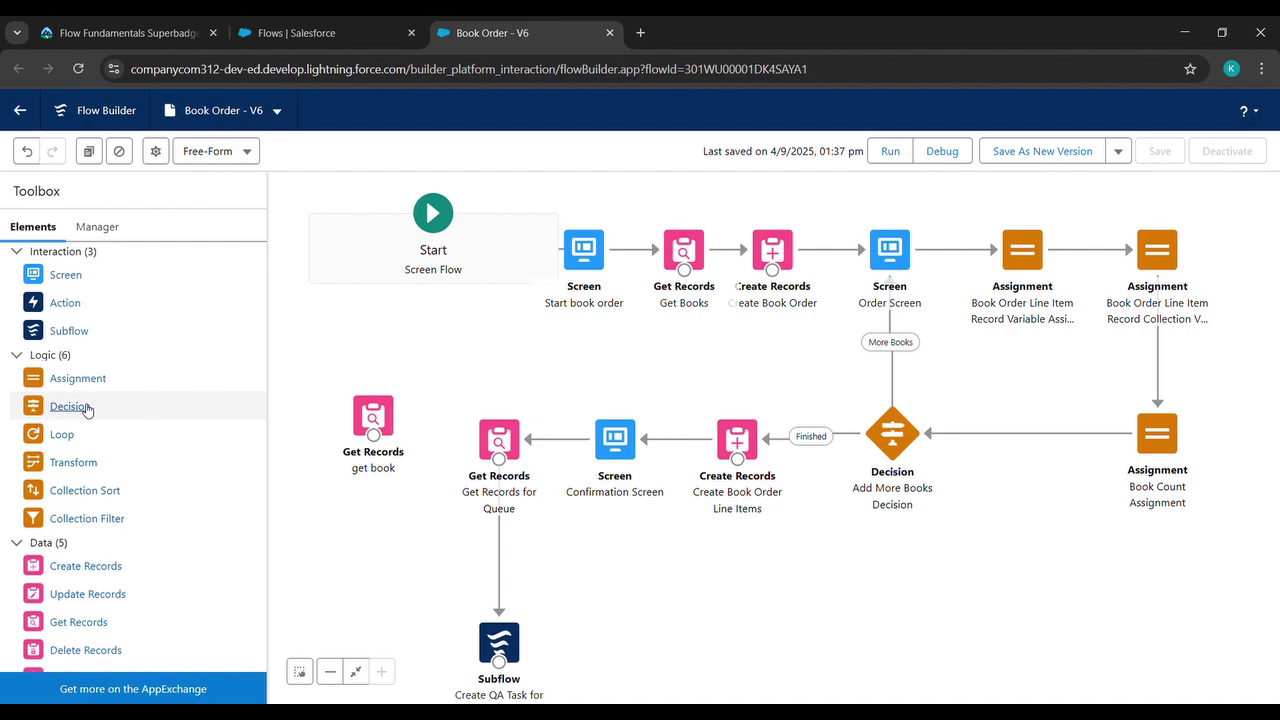
Add a Decision element below get book, labelled "How Many Books in the Order?" as copied from the Trailhead instructions.
{"action": "left_click_drag", "start_coordinate": [78, 415], "coordinate": [360, 533]}
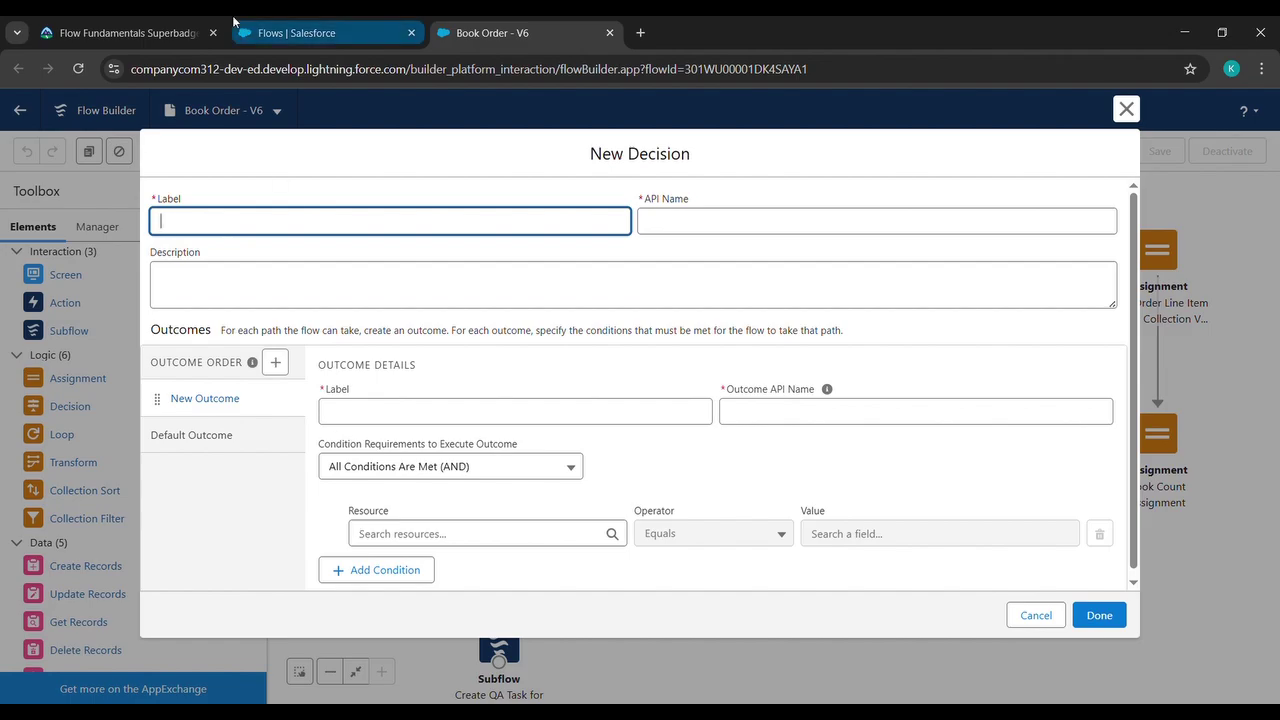
{"action": "left_click", "coordinate": [183, 21]}
{"action": "scroll", "coordinate": [252, 370], "scroll_direction": "up", "scroll_amount": 15}
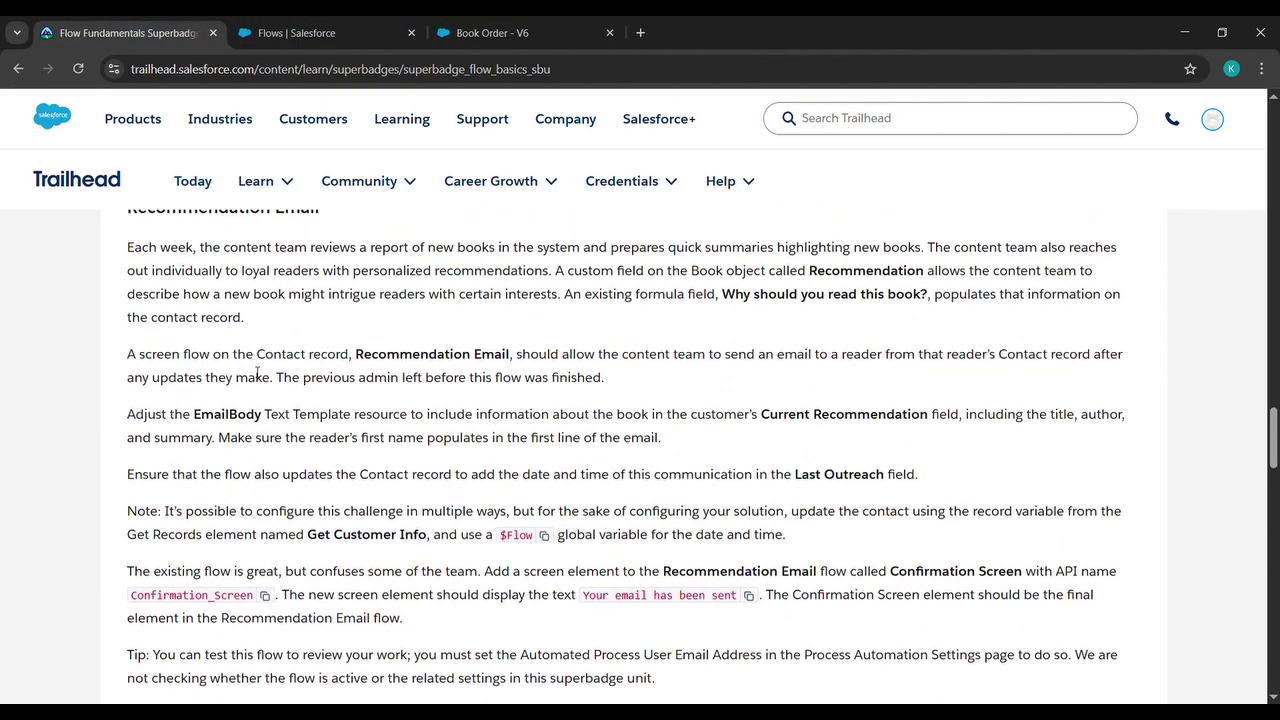
{"action": "scroll", "coordinate": [252, 370], "scroll_direction": "down", "scroll_amount": 7}
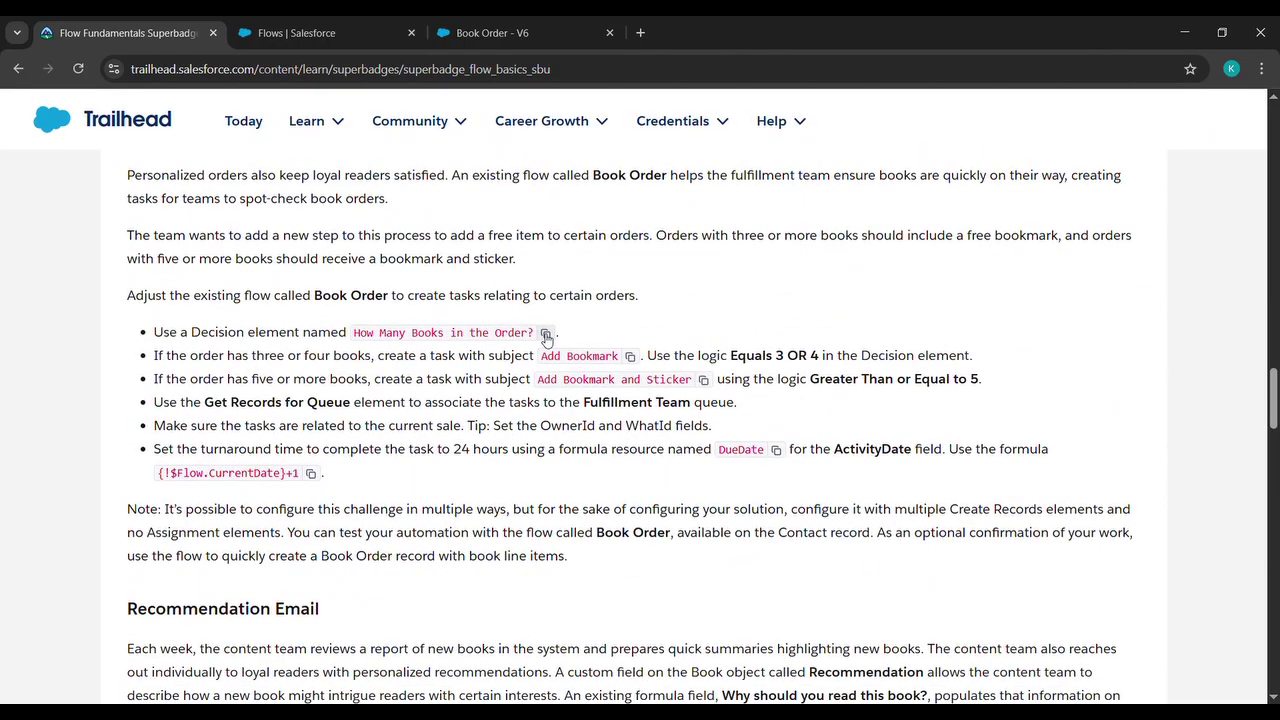
{"action": "left_click", "coordinate": [546, 334]}
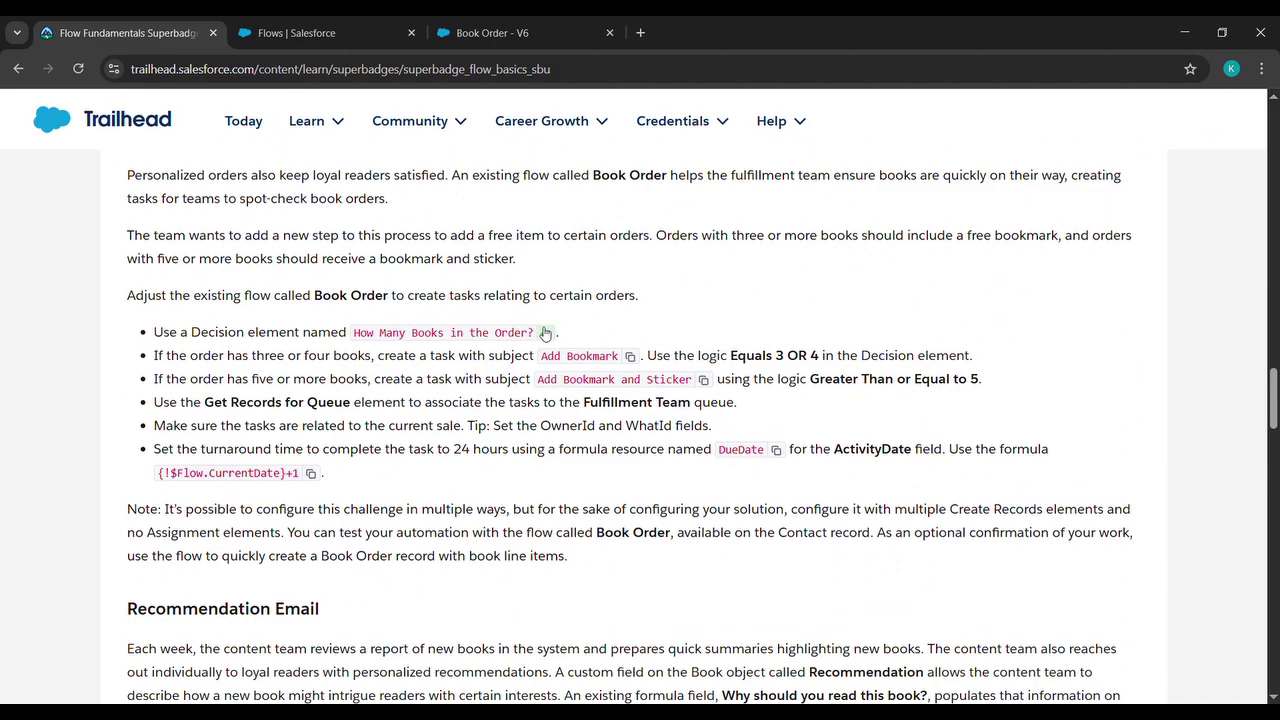
{"action": "left_click", "coordinate": [515, 33]}
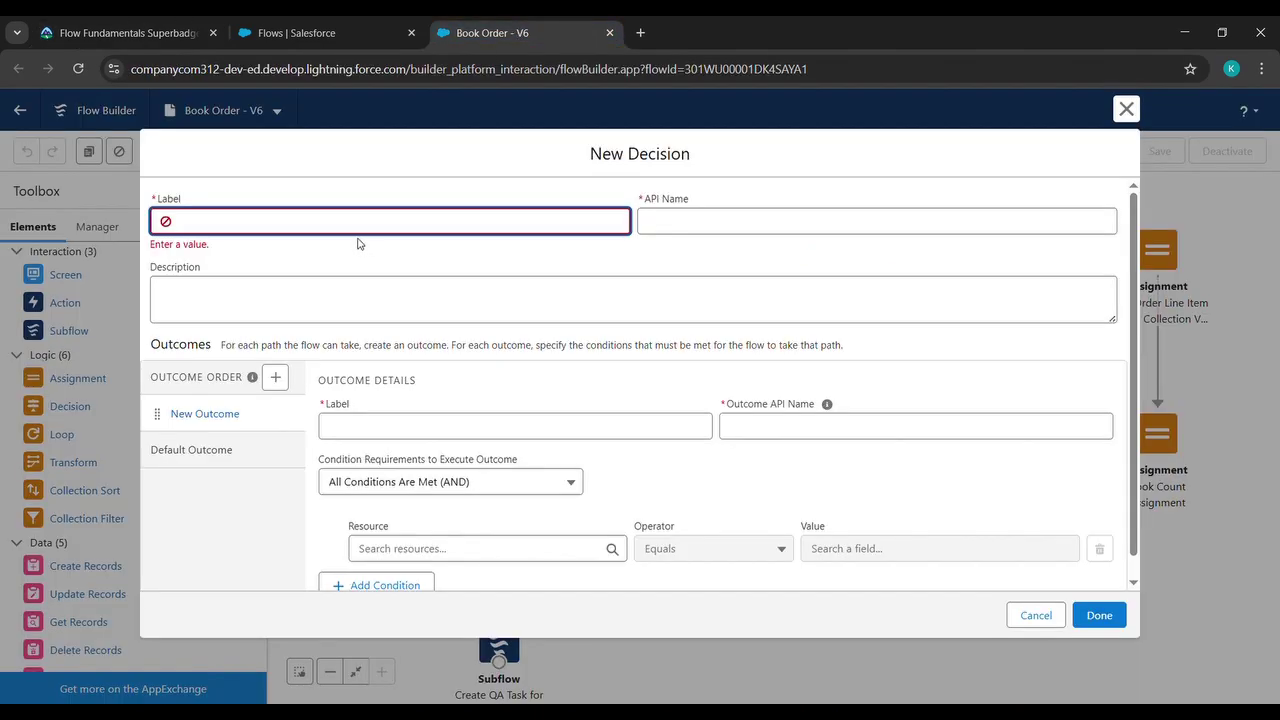
{"action": "key", "text": "ctrl+v"}
{"action": "left_click", "coordinate": [361, 253]}
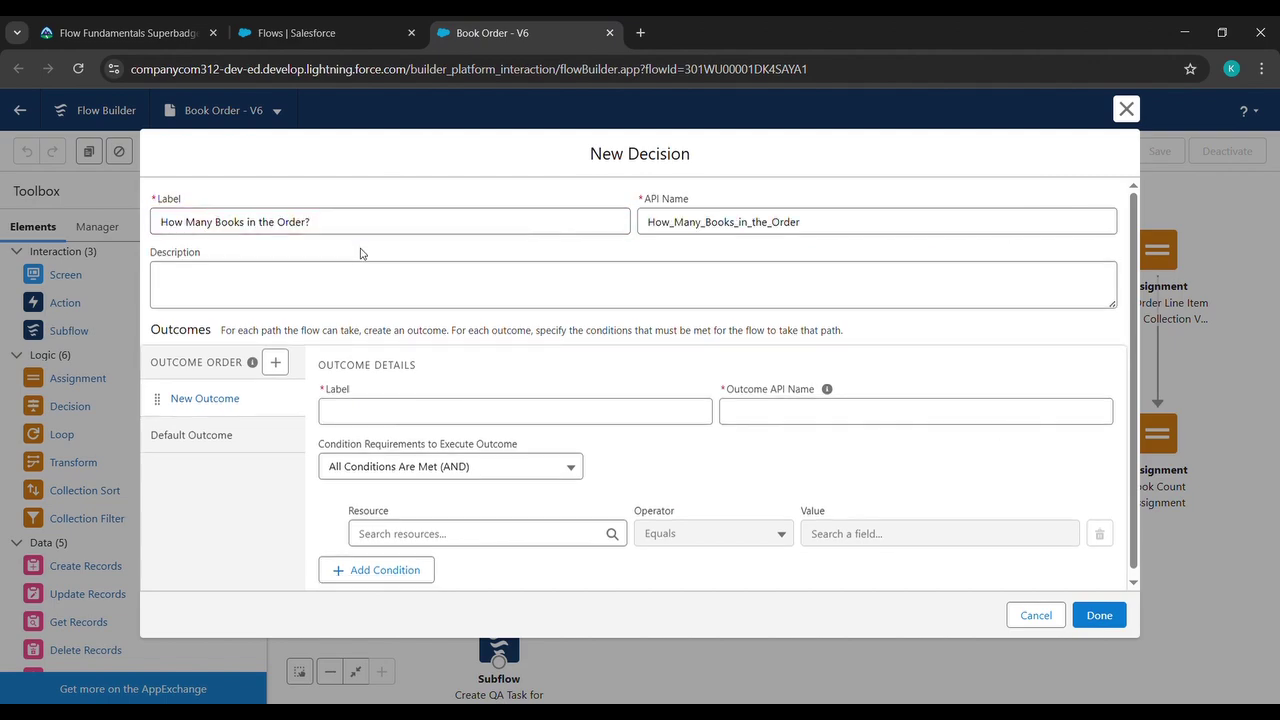
Label the decision's first outcome "3 or 4" and let its API name fill in.
{"action": "left_click", "coordinate": [386, 411]}
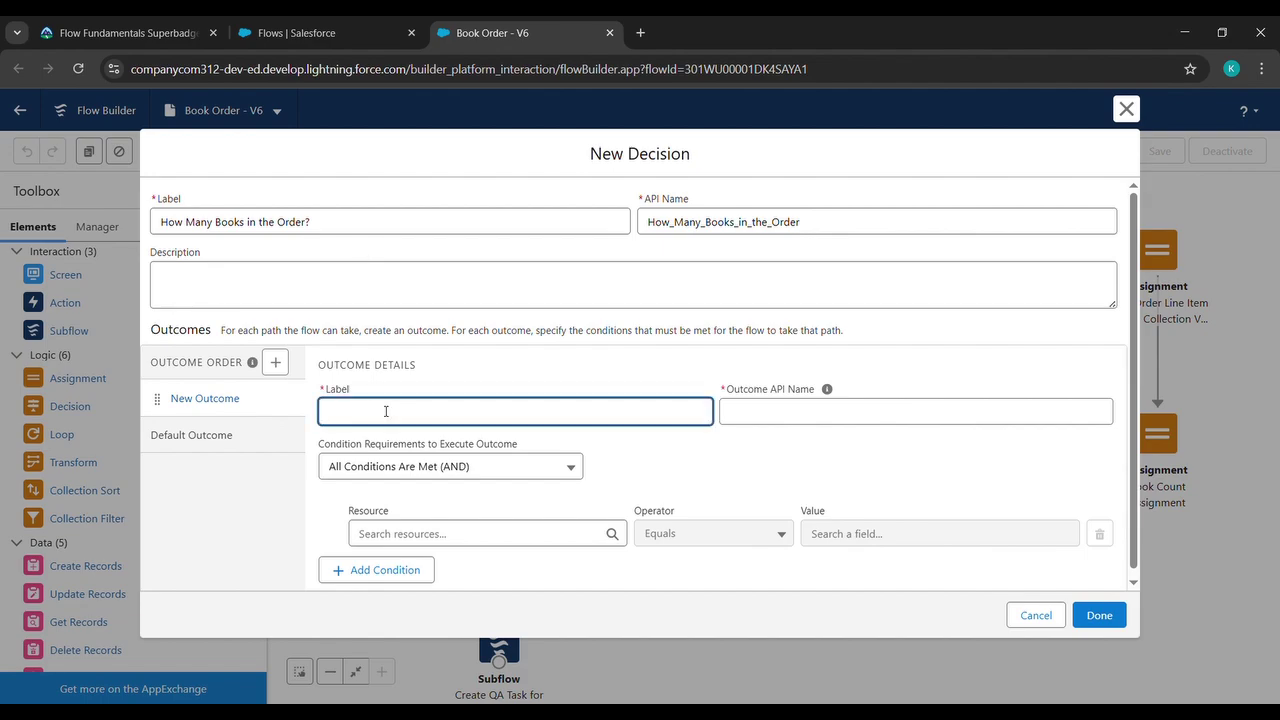
{"action": "type", "text": "3"}
{"action": "type", "text": " or"}
{"action": "type", "text": " $"}
{"action": "key", "text": "BackSpace"}
{"action": "type", "text": "4"}
{"action": "left_click", "coordinate": [665, 377]}
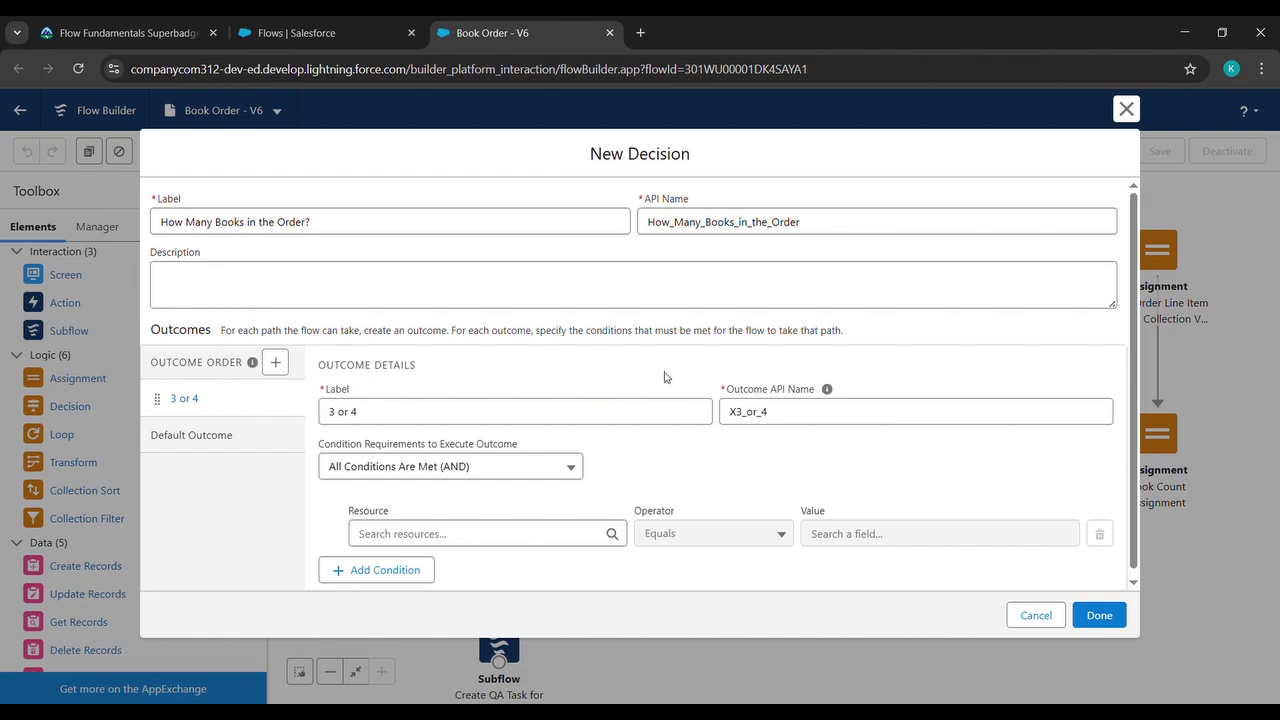
Set the "3 or 4" outcome to execute when Any Condition Is Met (OR).
{"action": "scroll", "coordinate": [665, 377], "scroll_direction": "down", "scroll_amount": 1}
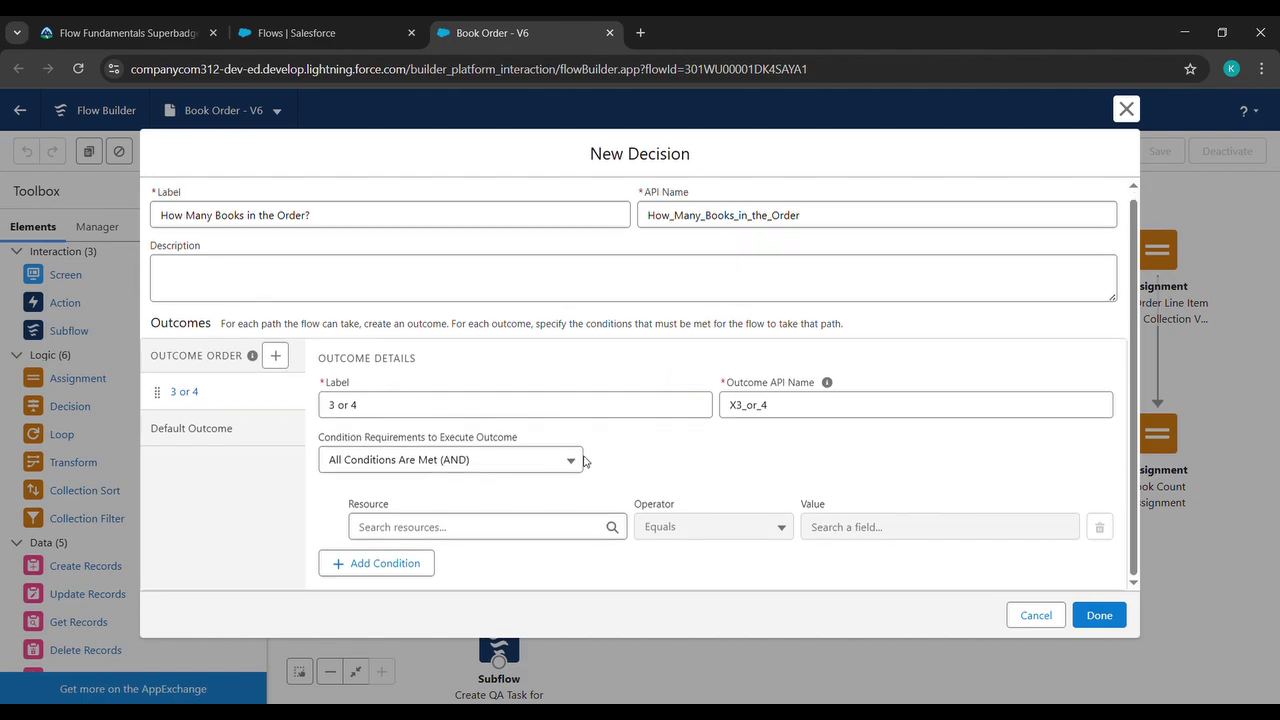
{"action": "left_click", "coordinate": [552, 466]}
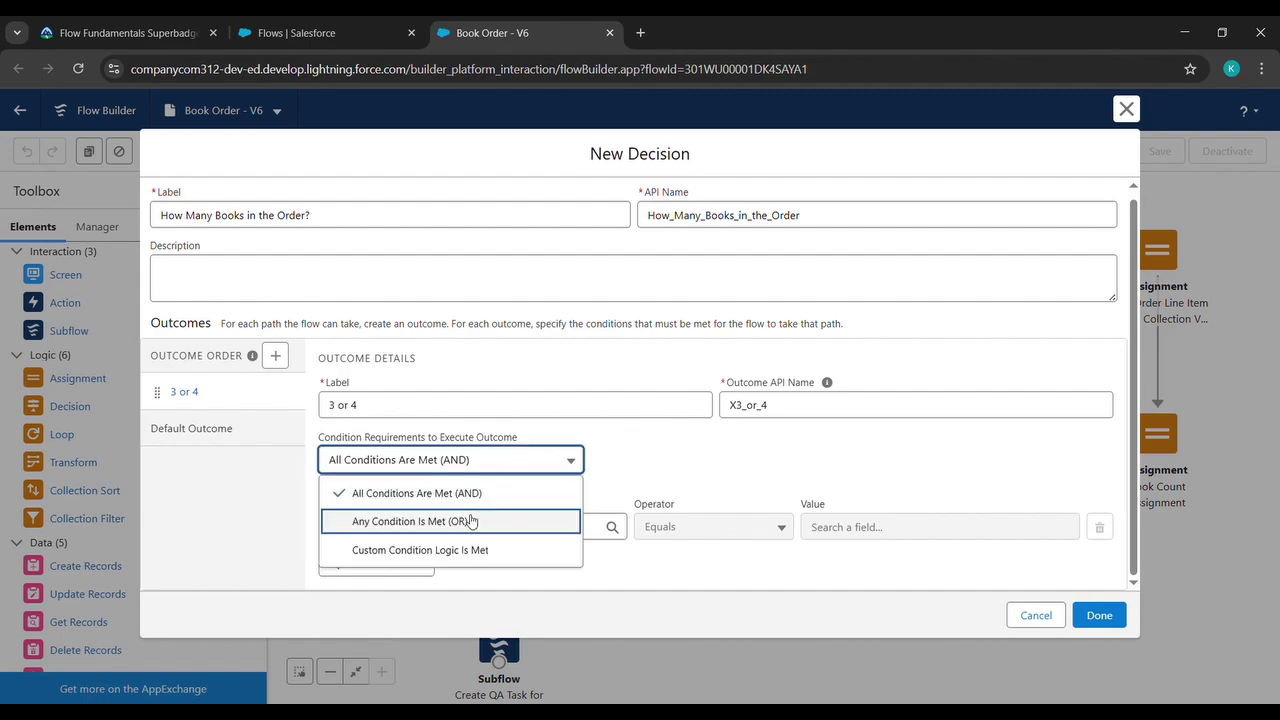
{"action": "left_click", "coordinate": [471, 521]}
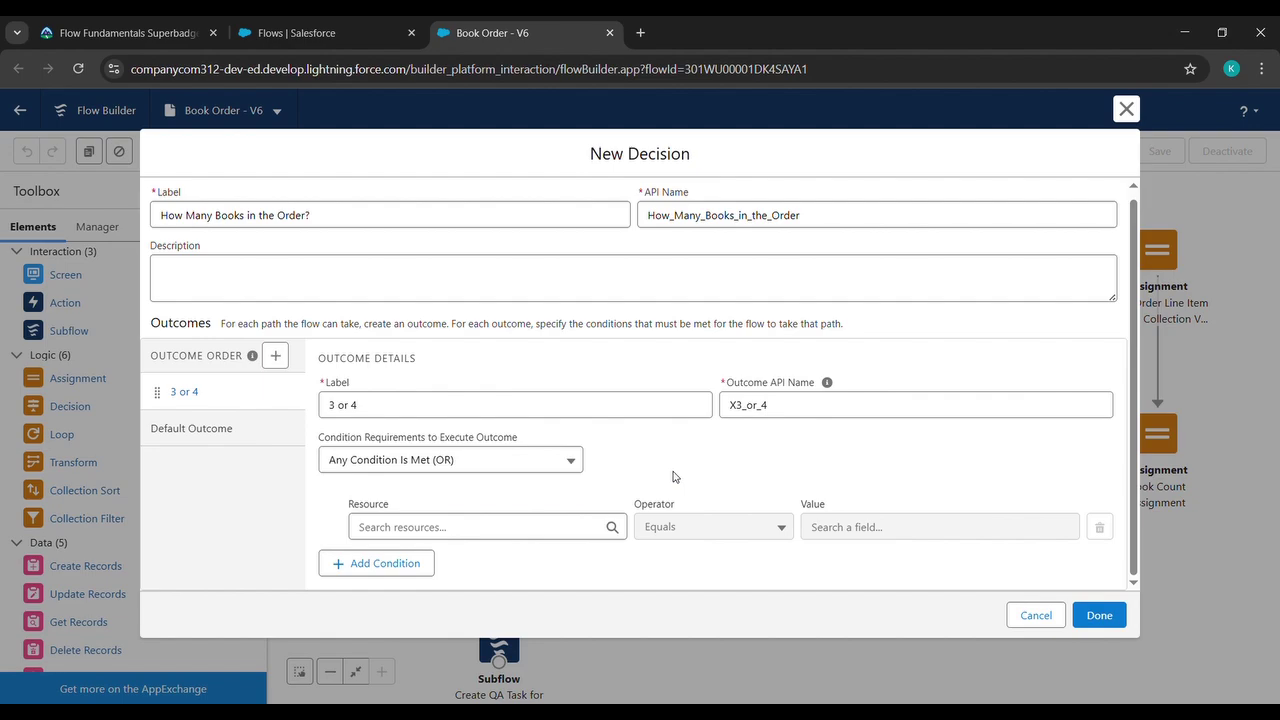
Define the first condition of the "3 or 4" outcome as varBooksAdded Equals 3.
{"action": "left_click", "coordinate": [509, 532]}
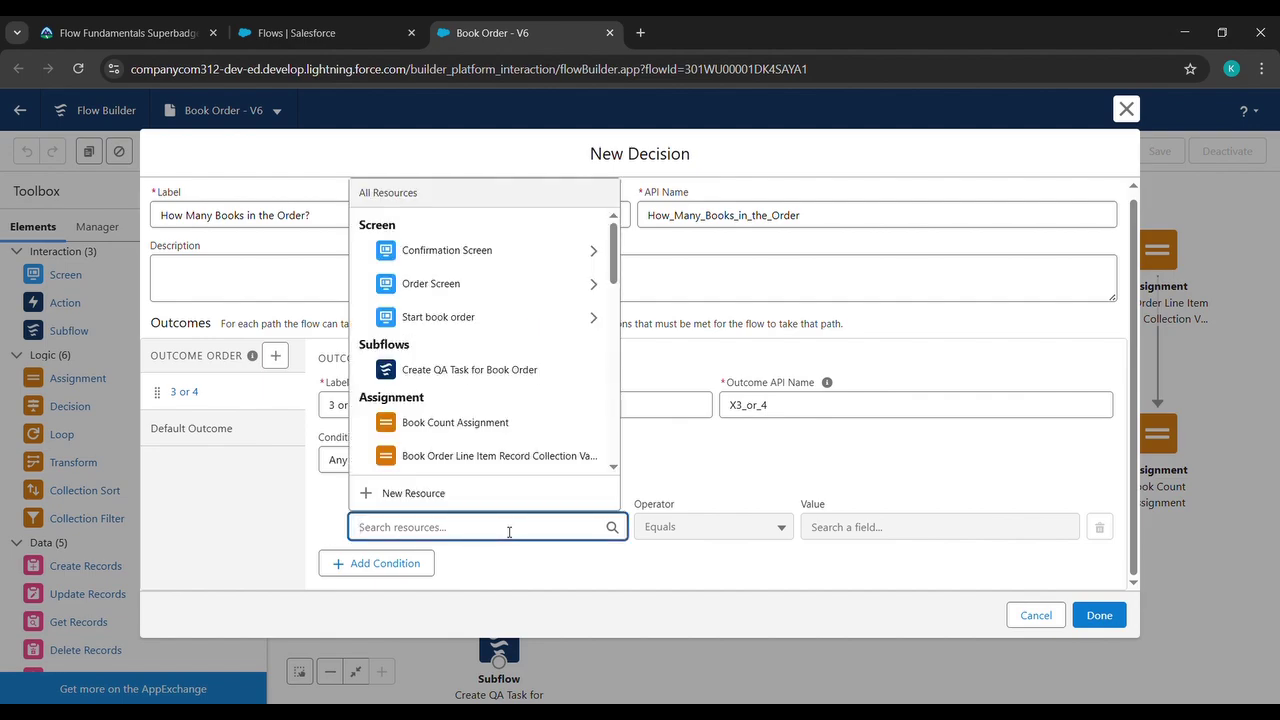
{"action": "type", "text": "Var"}
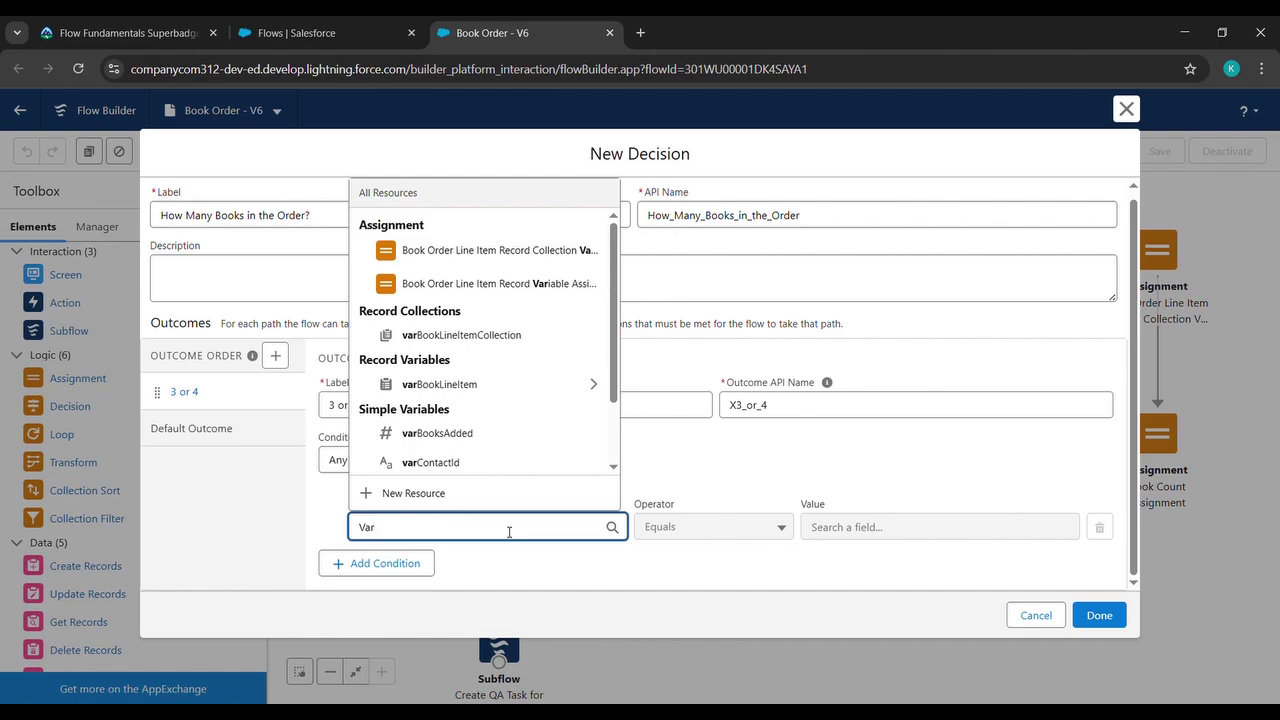
{"action": "left_click", "coordinate": [519, 432]}
{"action": "left_click", "coordinate": [858, 528]}
{"action": "type", "text": "3"}
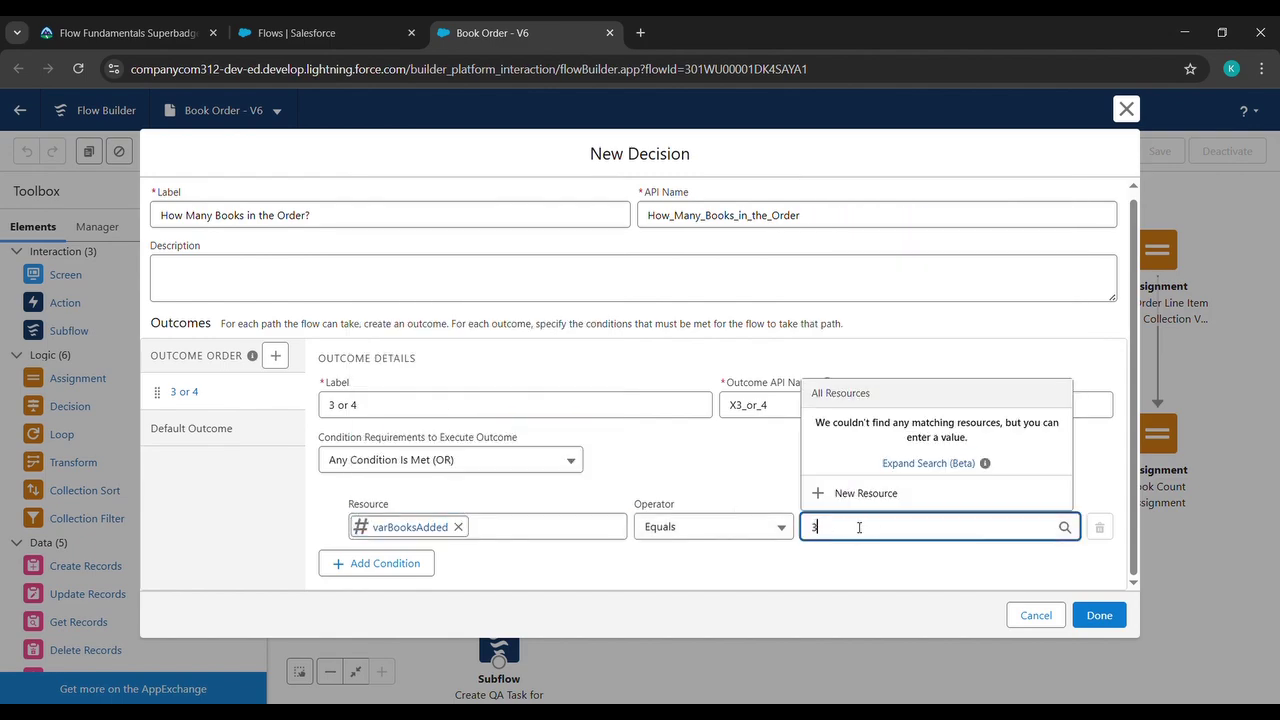
{"action": "left_click", "coordinate": [742, 487]}
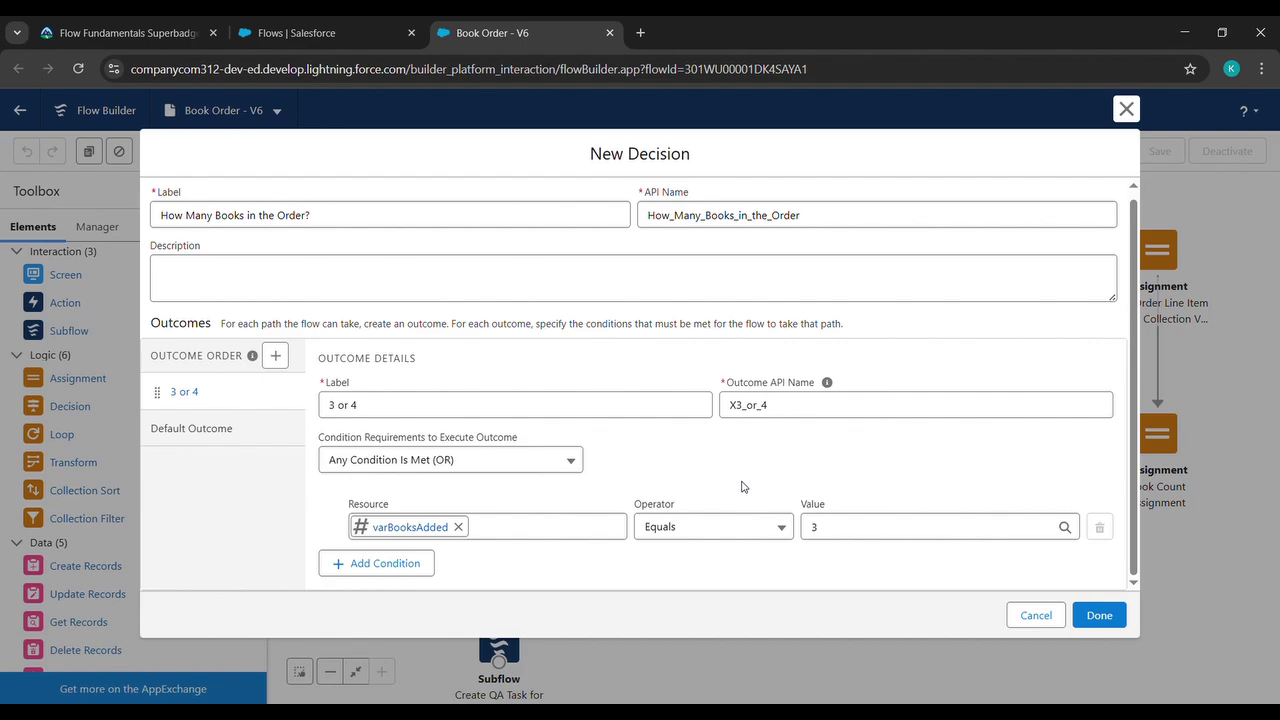
Add a second condition to the "3 or 4" outcome: varBooksAdded Equals 4.
{"action": "left_click", "coordinate": [421, 563]}
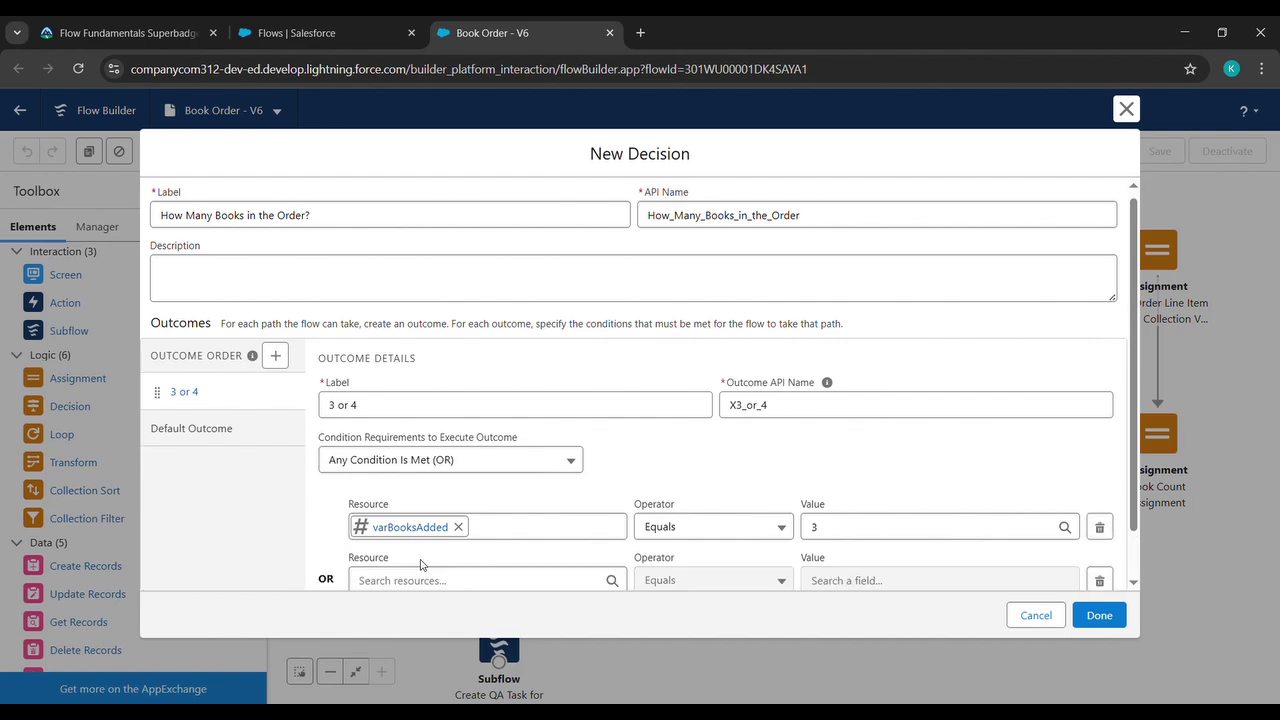
{"action": "scroll", "coordinate": [421, 565], "scroll_direction": "down", "scroll_amount": 1}
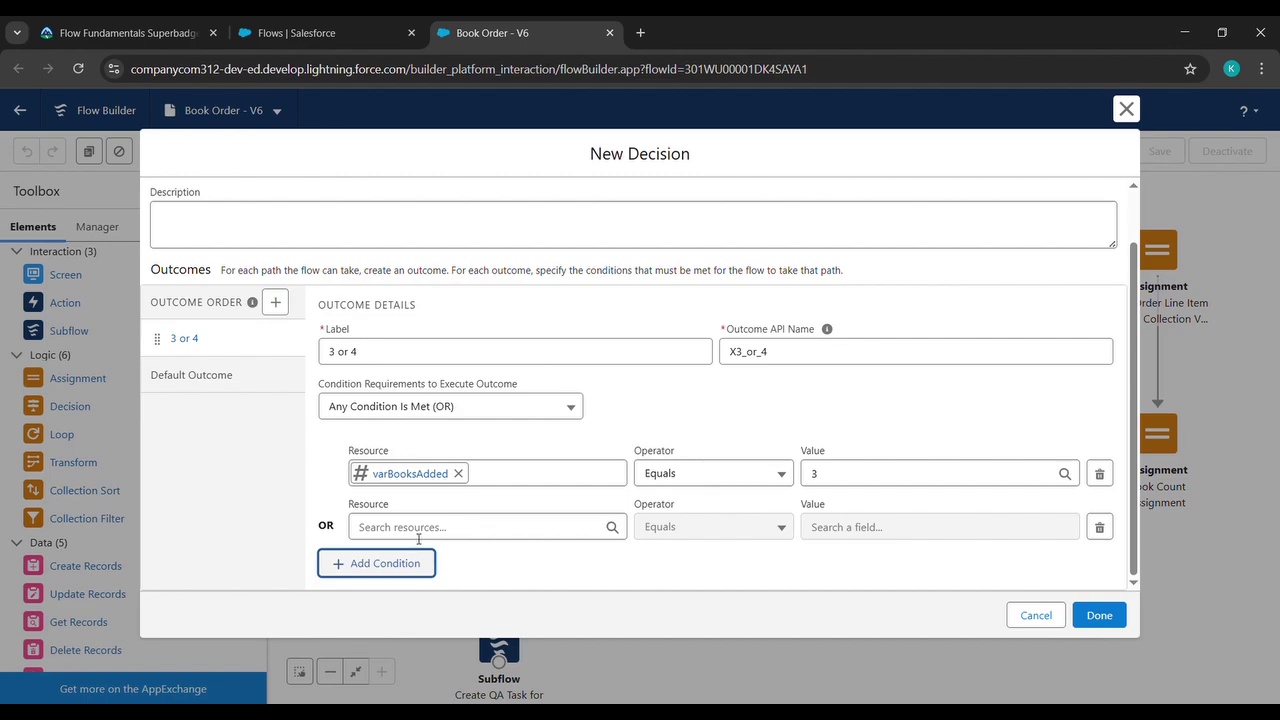
{"action": "left_click", "coordinate": [418, 530]}
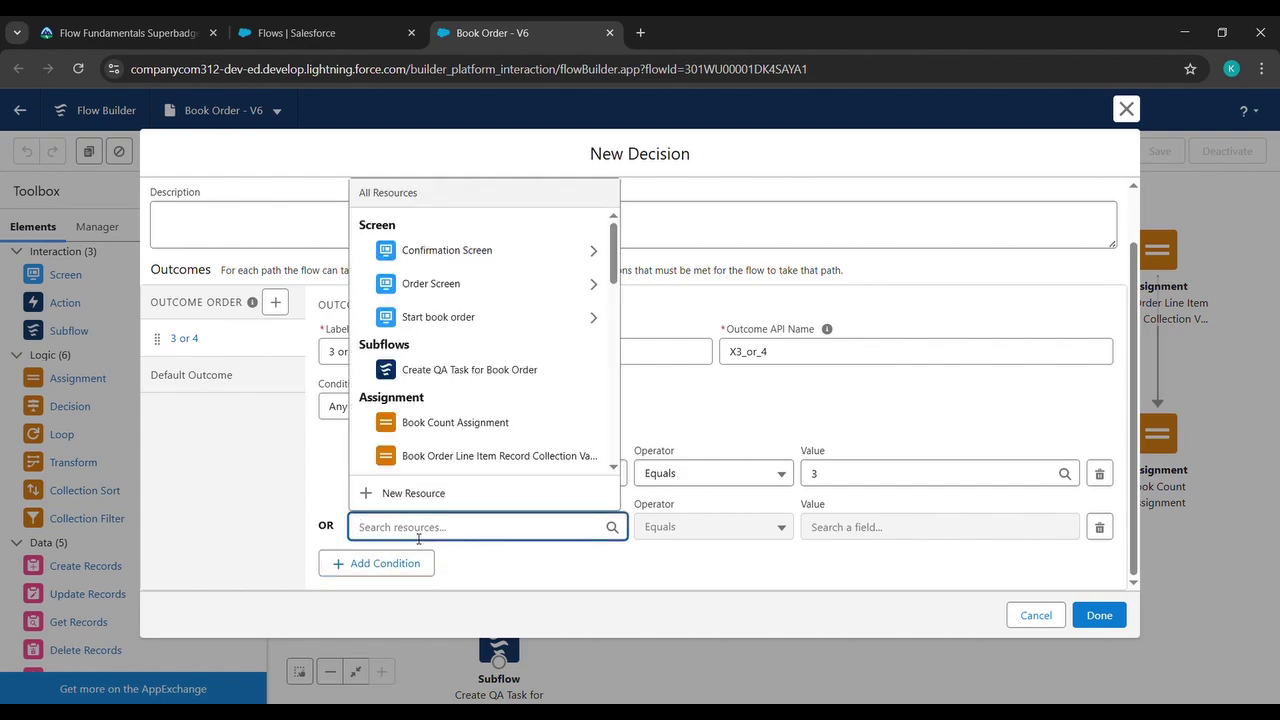
{"action": "type", "text": "Var"}
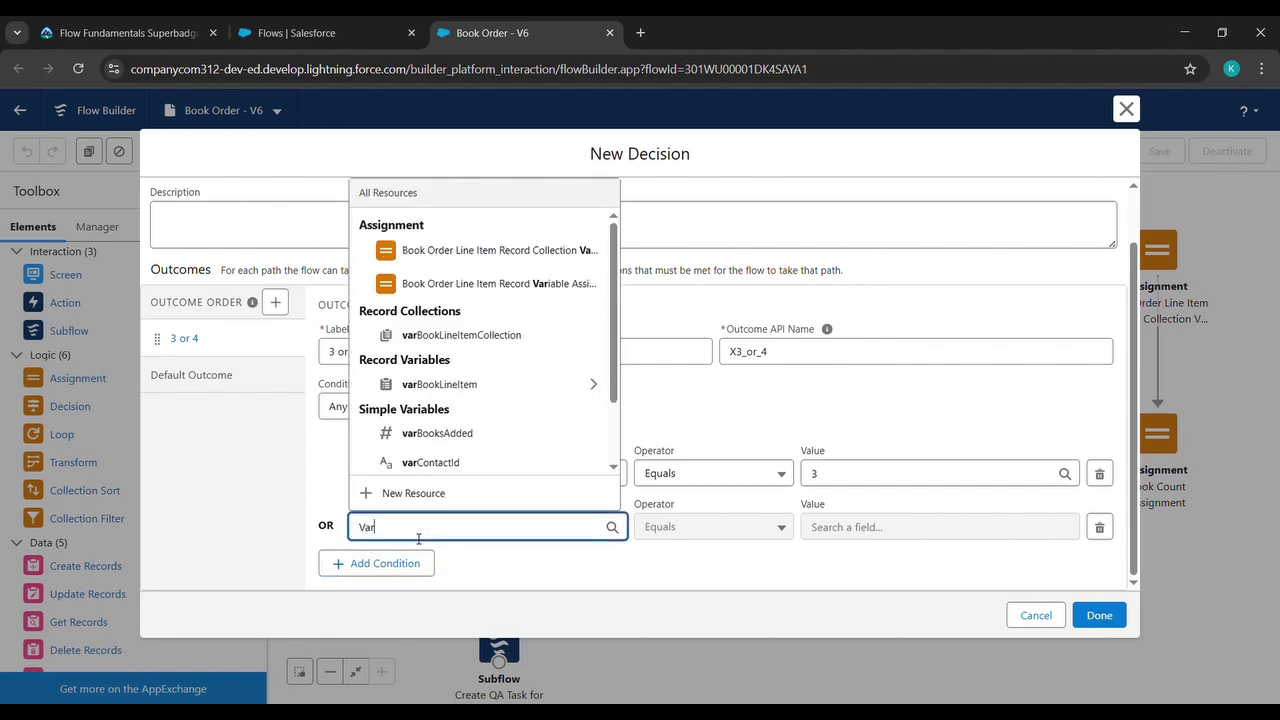
{"action": "left_click", "coordinate": [459, 436]}
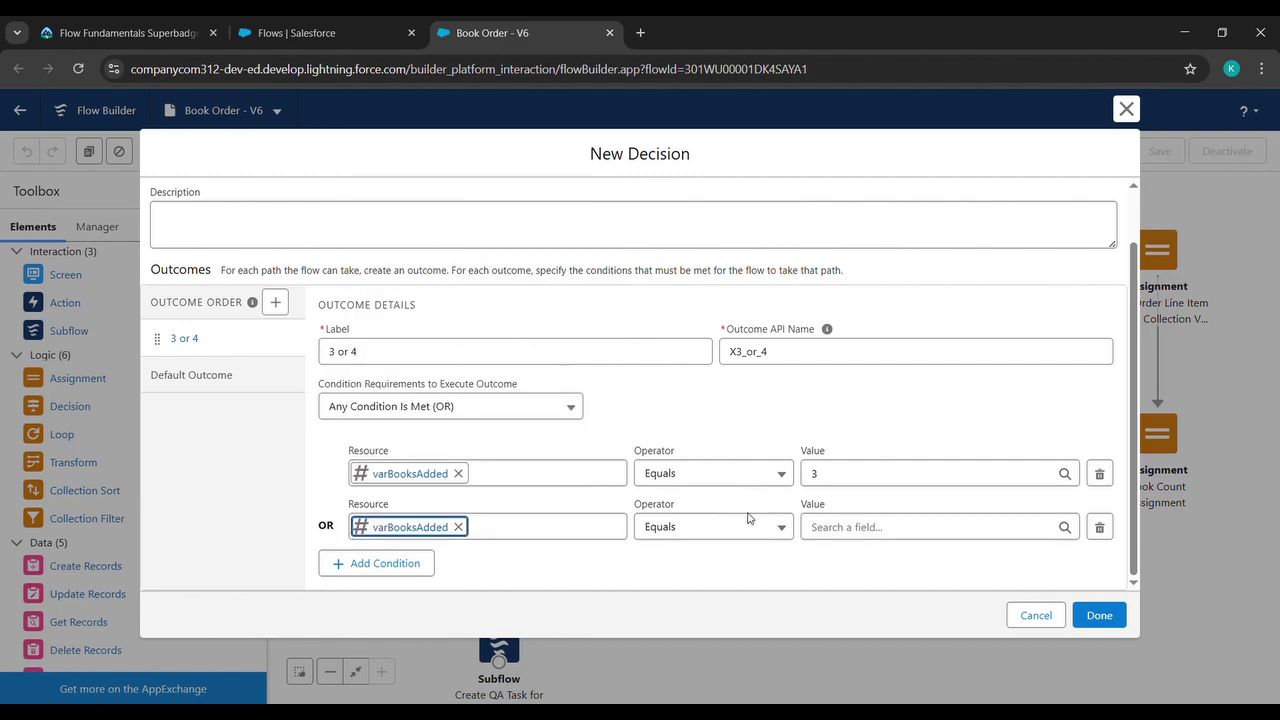
{"action": "left_click", "coordinate": [862, 527]}
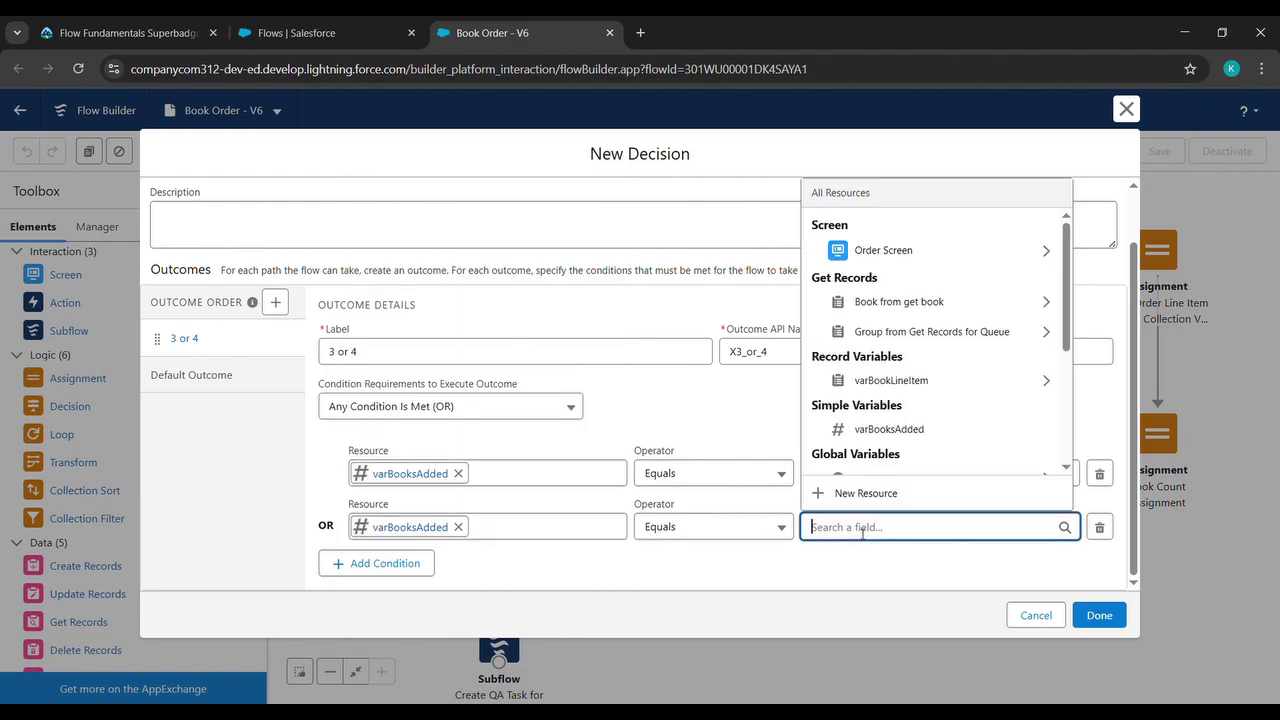
{"action": "type", "text": "4"}
Add a second outcome to the decision, labelled "greater then or equal to 5", and let its API name fill in.
{"action": "scroll", "coordinate": [513, 471], "scroll_direction": "up", "scroll_amount": 1}
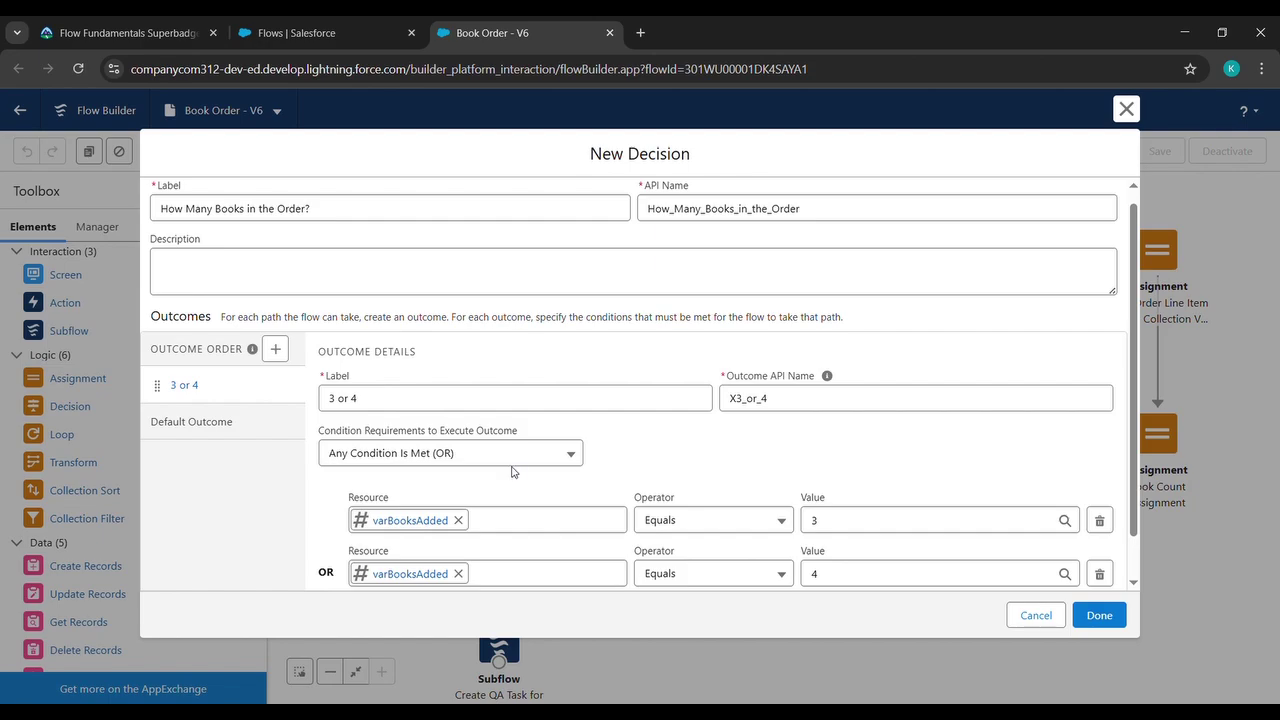
{"action": "left_click", "coordinate": [276, 350]}
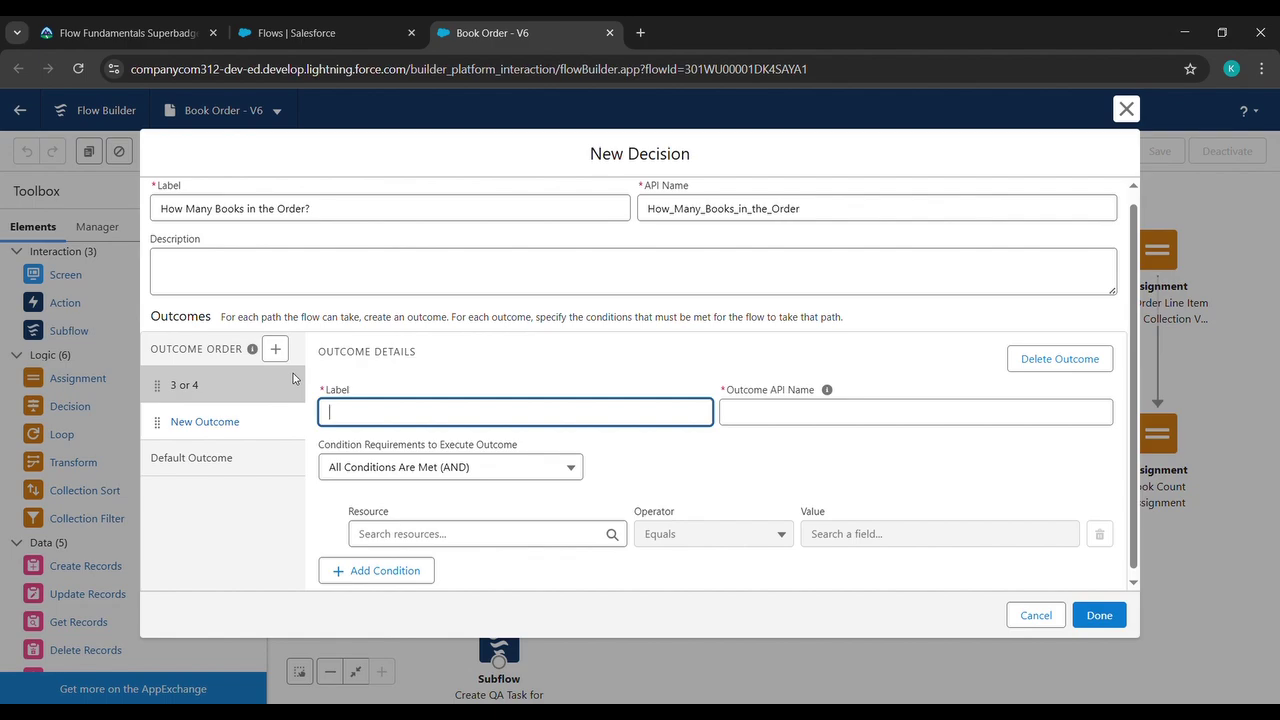
{"action": "type", "text": "greater then or equal to 5"}
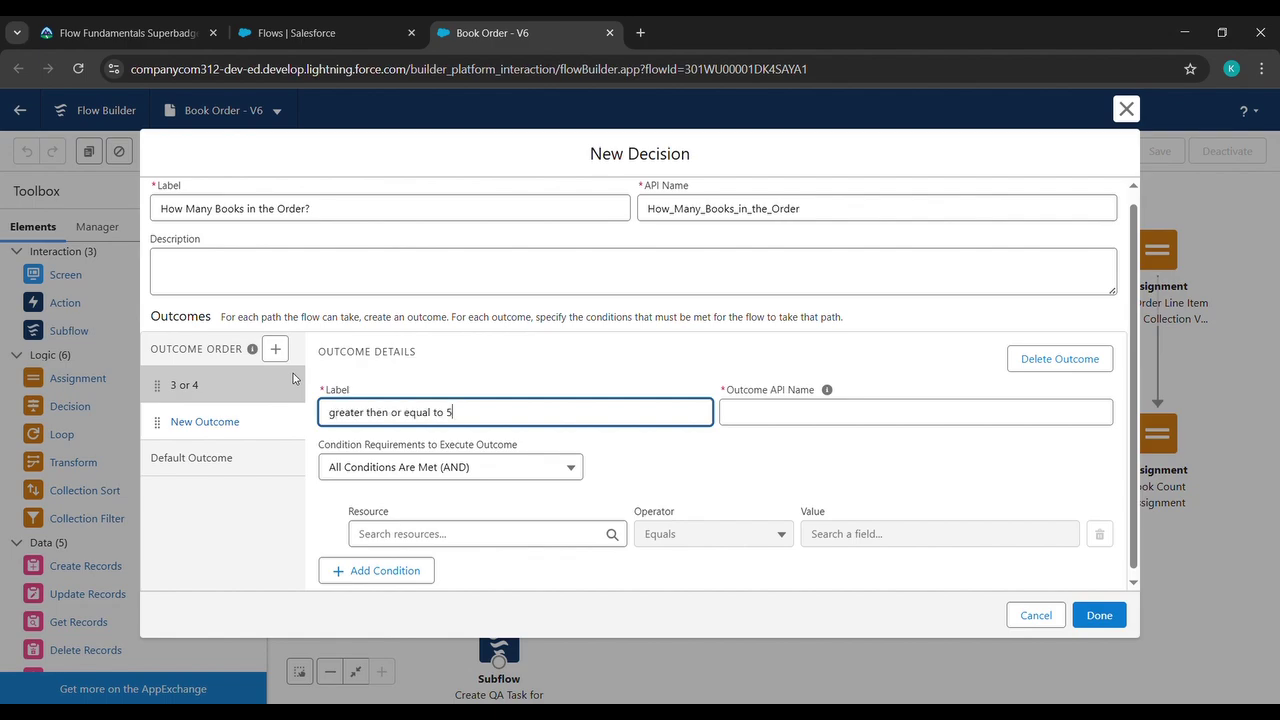
{"action": "left_click", "coordinate": [532, 360]}
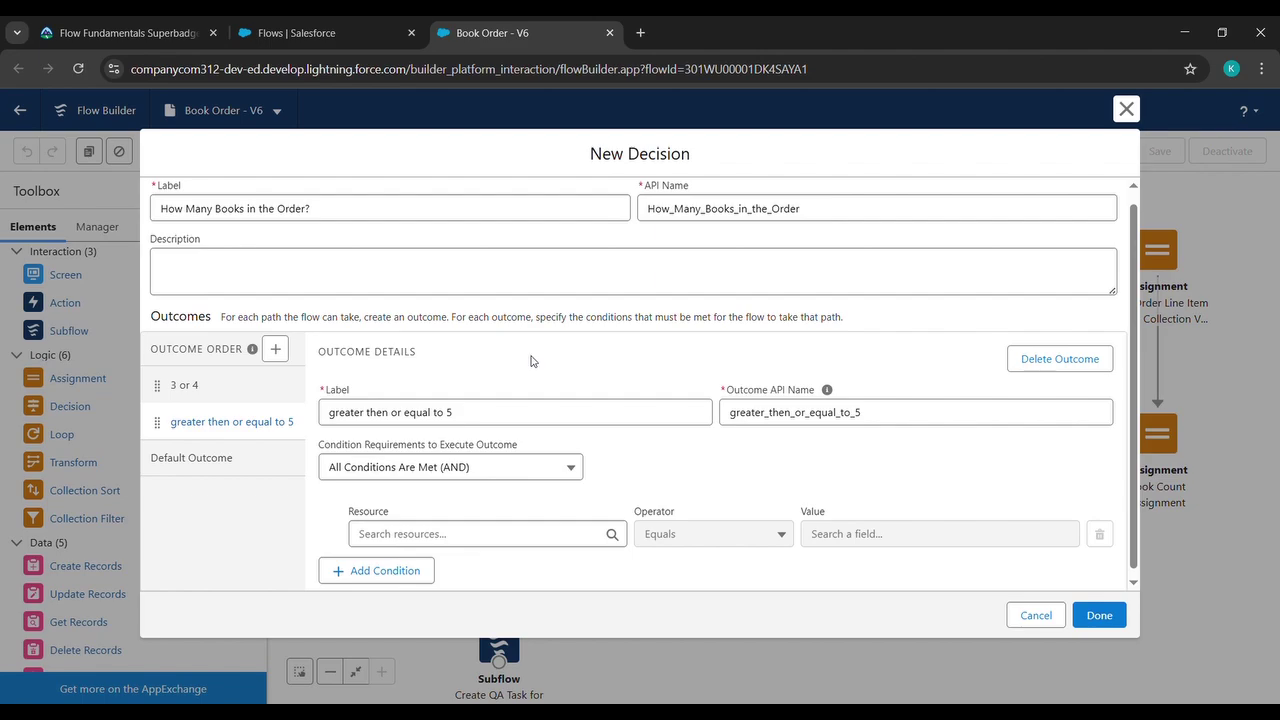
Set the new outcome's condition to varBooksAdded Greater Than or Equal 5 and finish the decision element.
{"action": "left_click", "coordinate": [459, 540]}
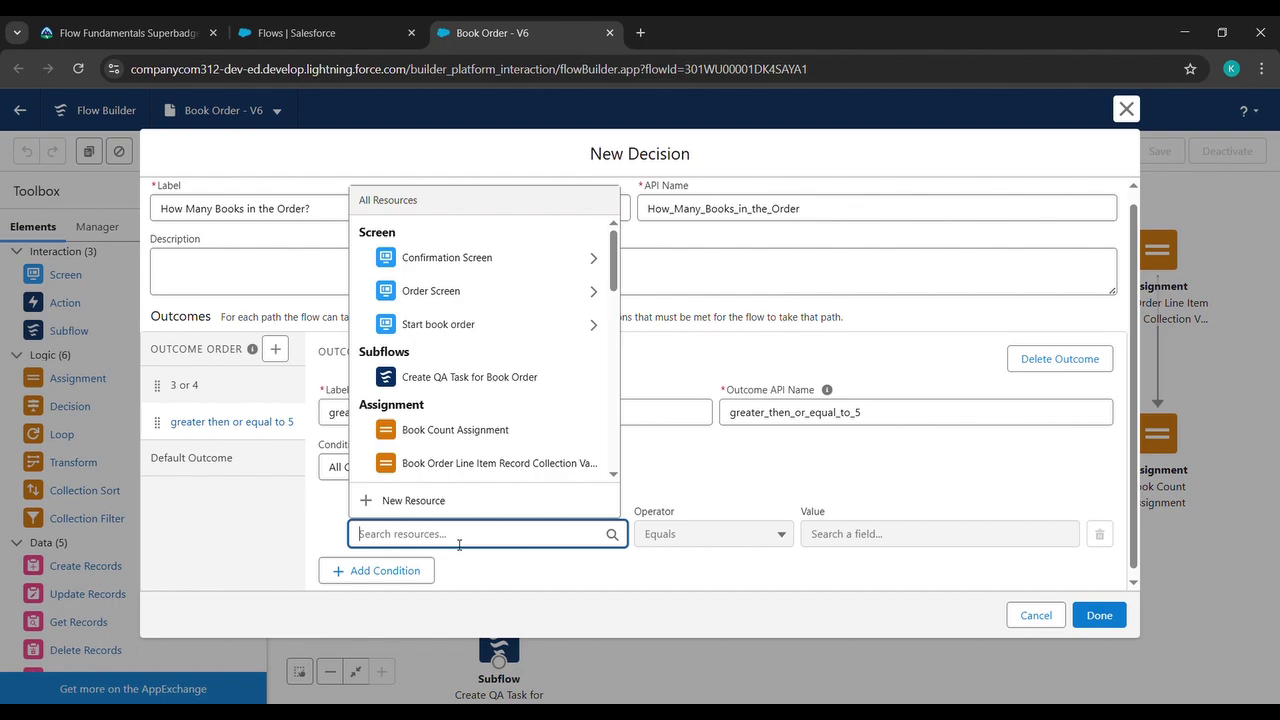
{"action": "type", "text": "varBooksAdded"}
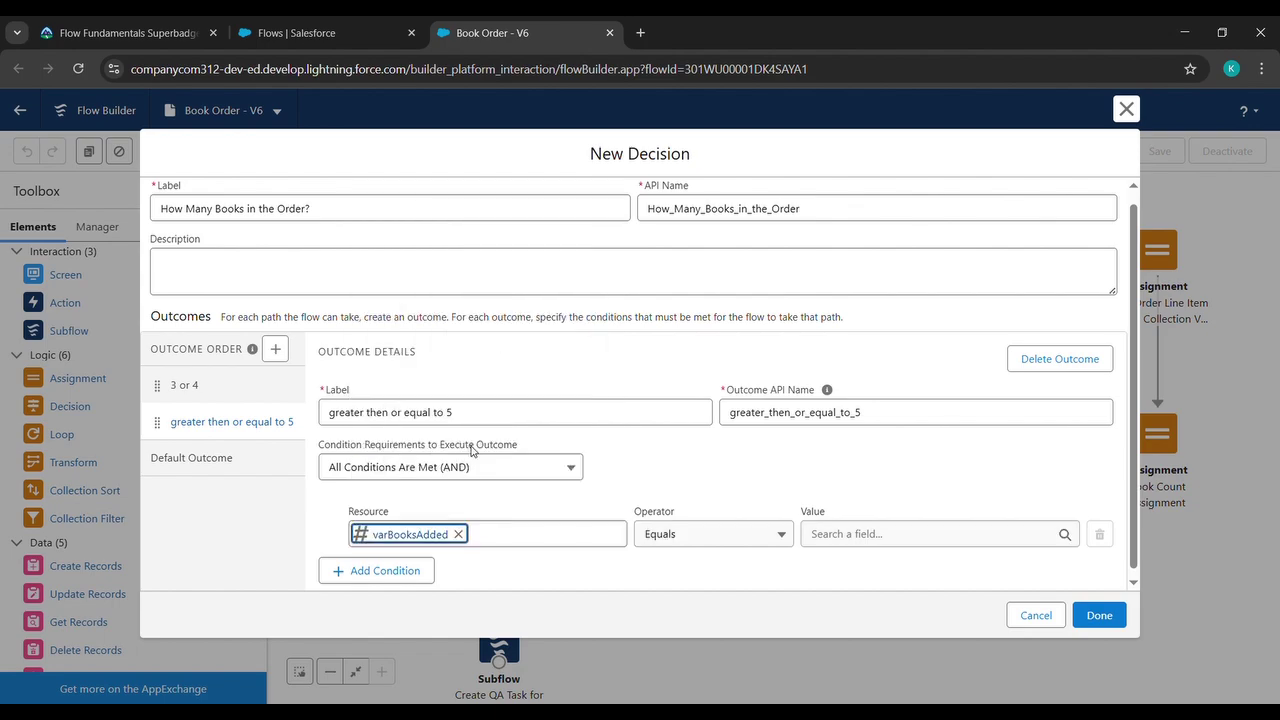
{"action": "left_click", "coordinate": [475, 451]}
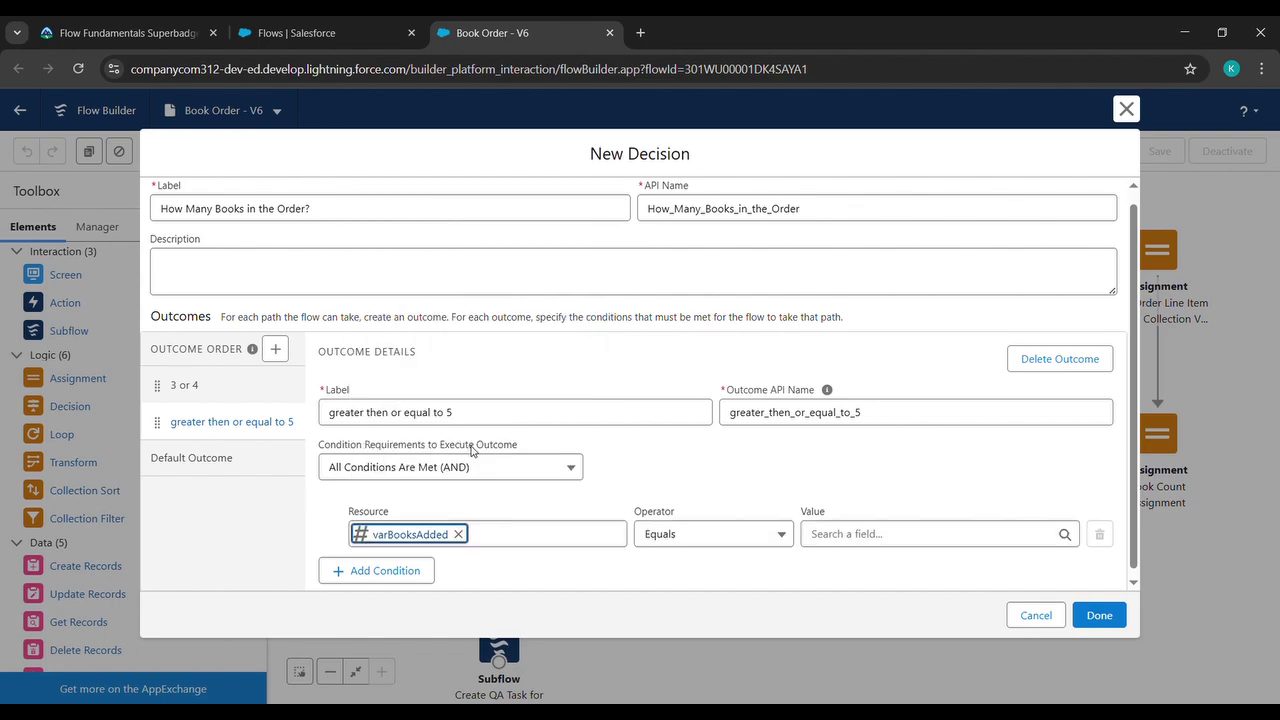
{"action": "left_click", "coordinate": [684, 538]}
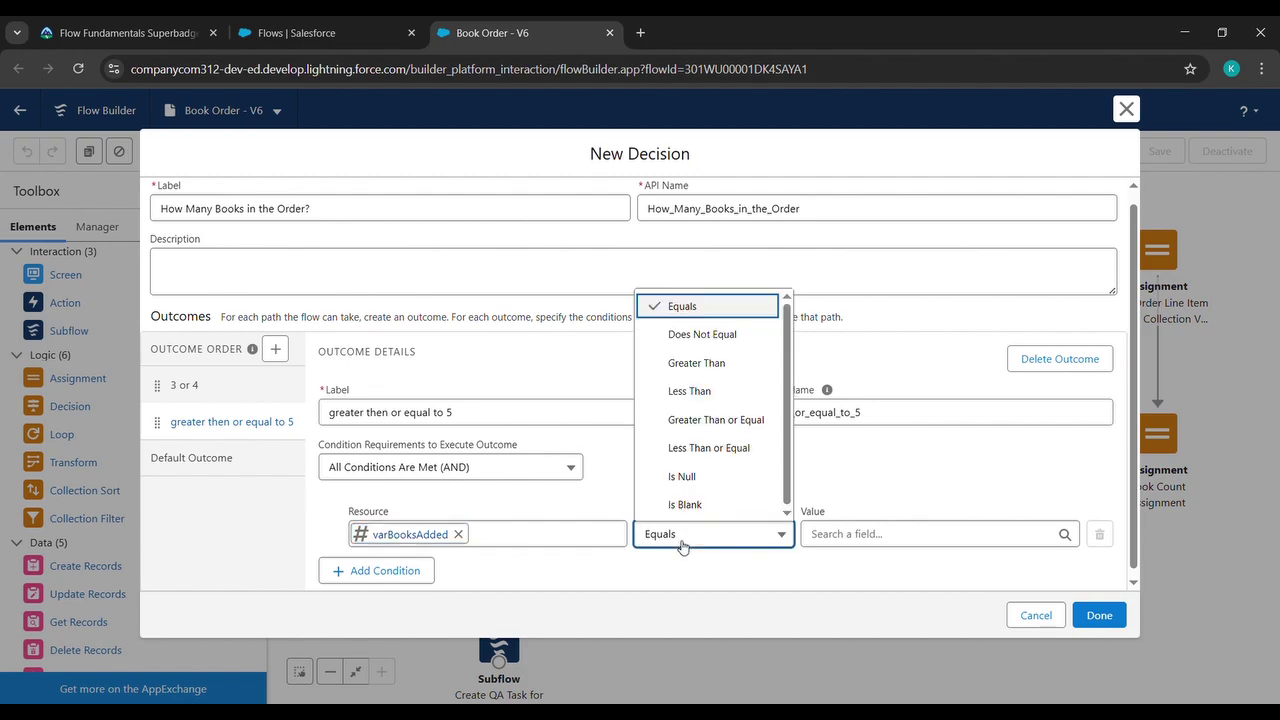
{"action": "left_click", "coordinate": [696, 427]}
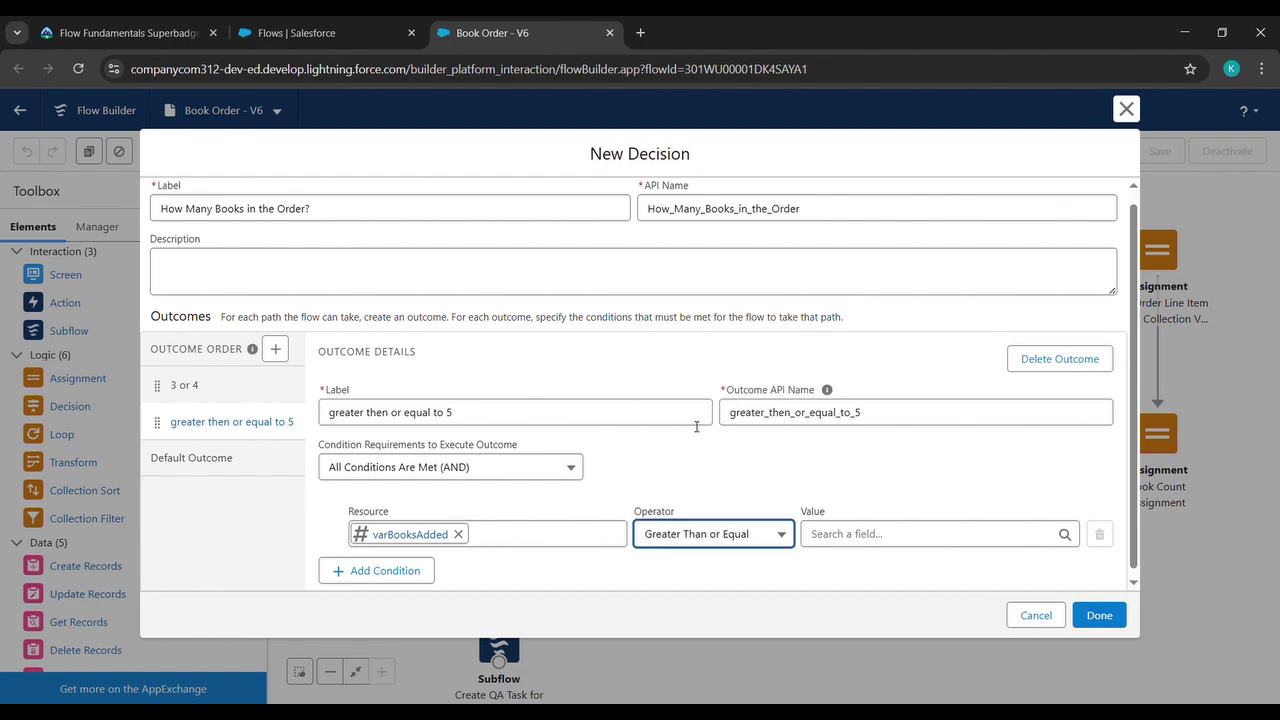
{"action": "left_click", "coordinate": [857, 533]}
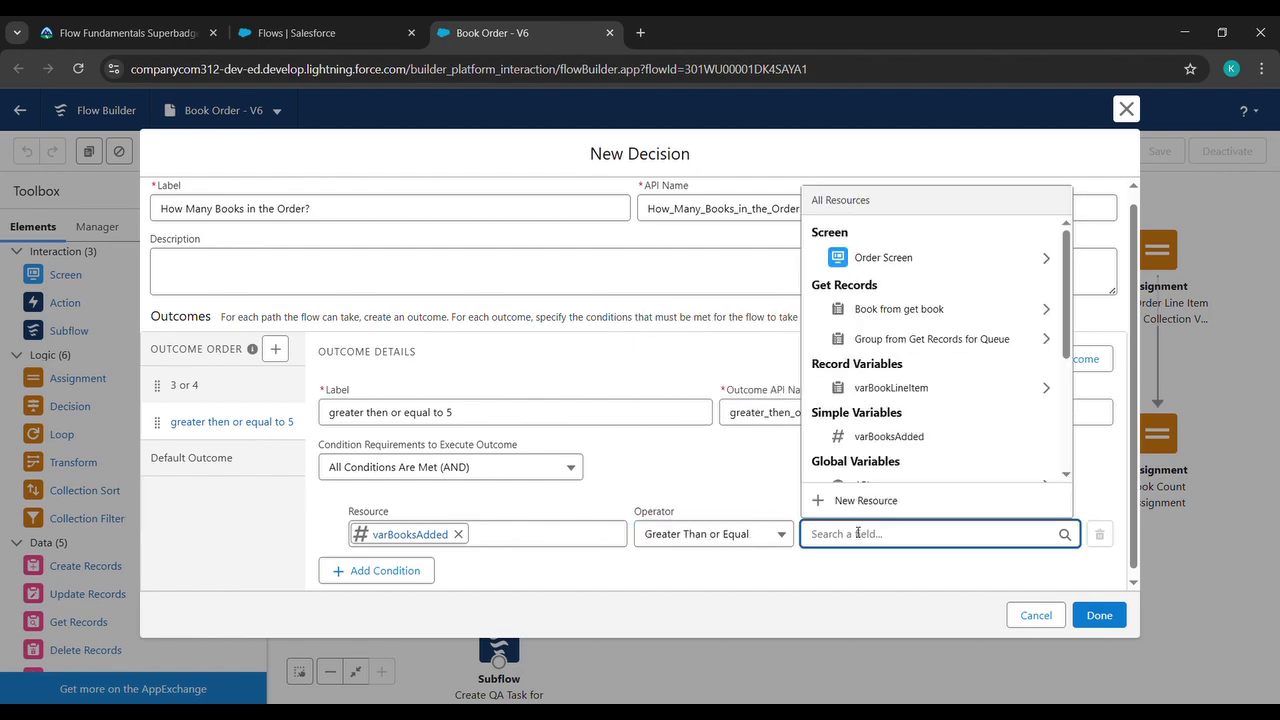
{"action": "type", "text": "5"}
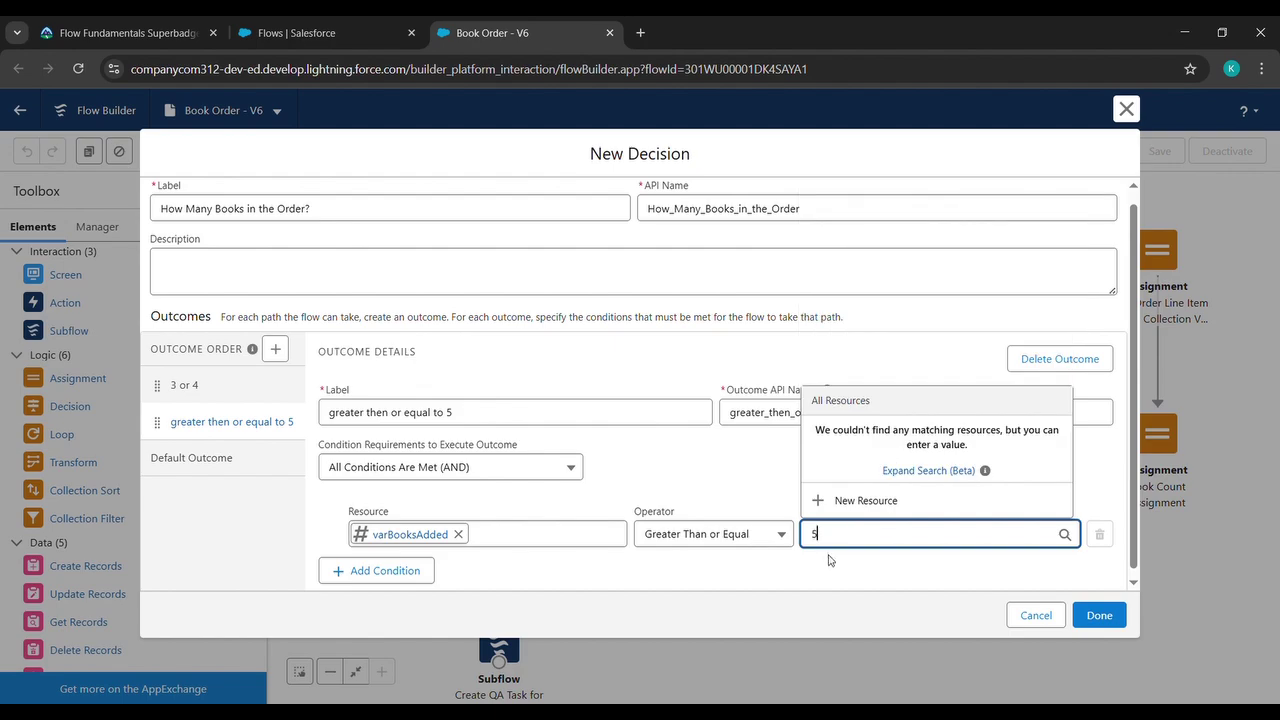
{"action": "left_click", "coordinate": [828, 560]}
{"action": "left_click", "coordinate": [1112, 616]}
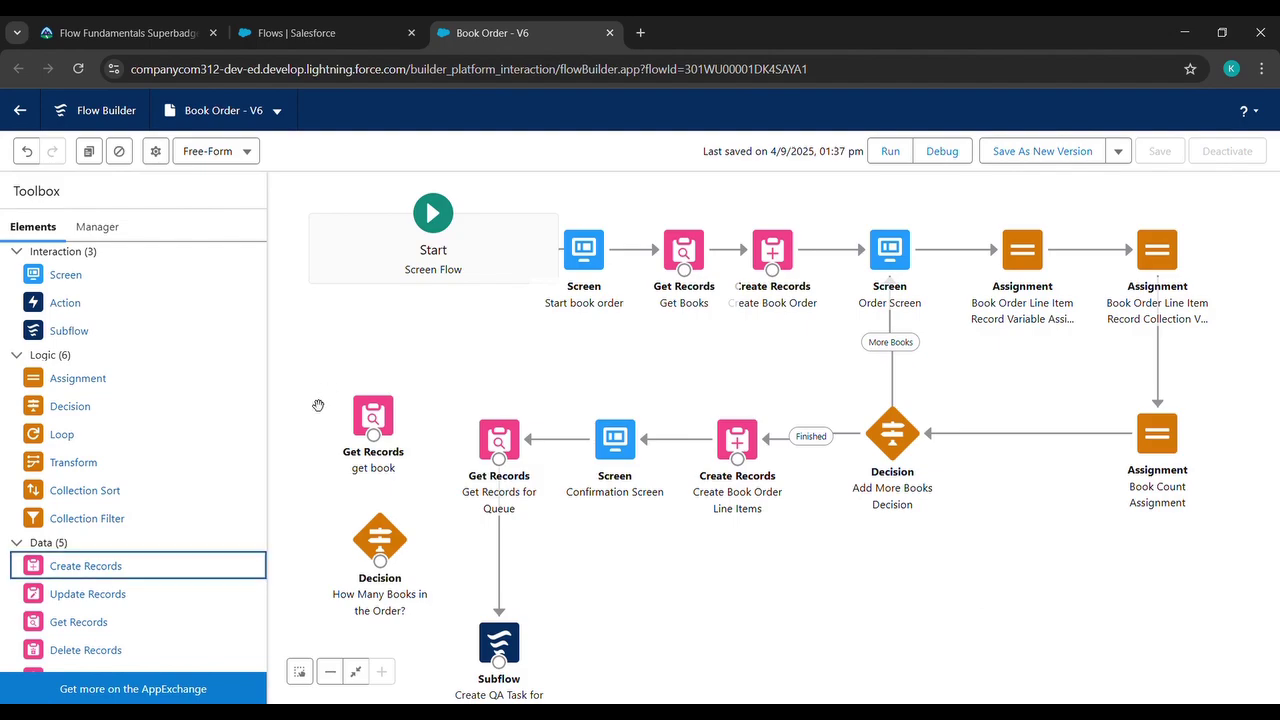
Add a Create Records element above get book, labelled "task equal to 3 or 4", and let its API name fill in.
{"action": "left_click_drag", "start_coordinate": [60, 565], "coordinate": [320, 329]}
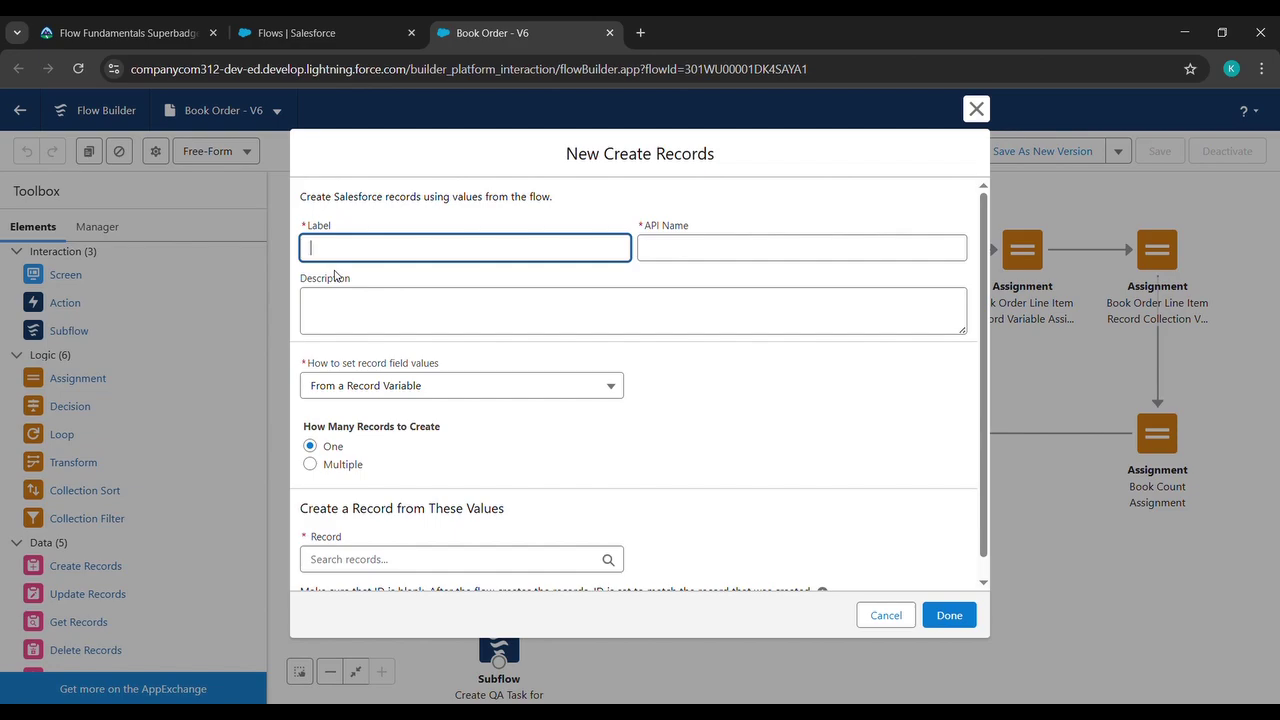
{"action": "type", "text": "task equal to 3 or 4"}
{"action": "left_click", "coordinate": [472, 288]}
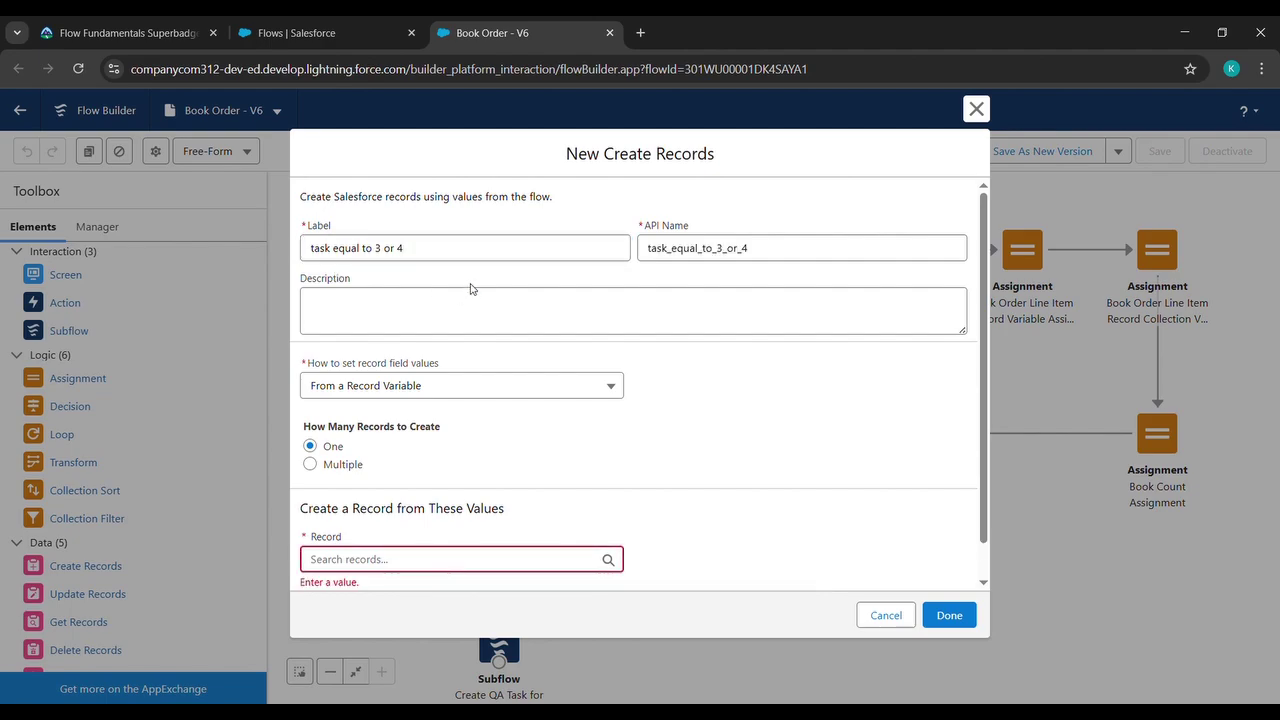
Have the new element's record field values set manually and choose Task as the object to create.
{"action": "left_click", "coordinate": [514, 386]}
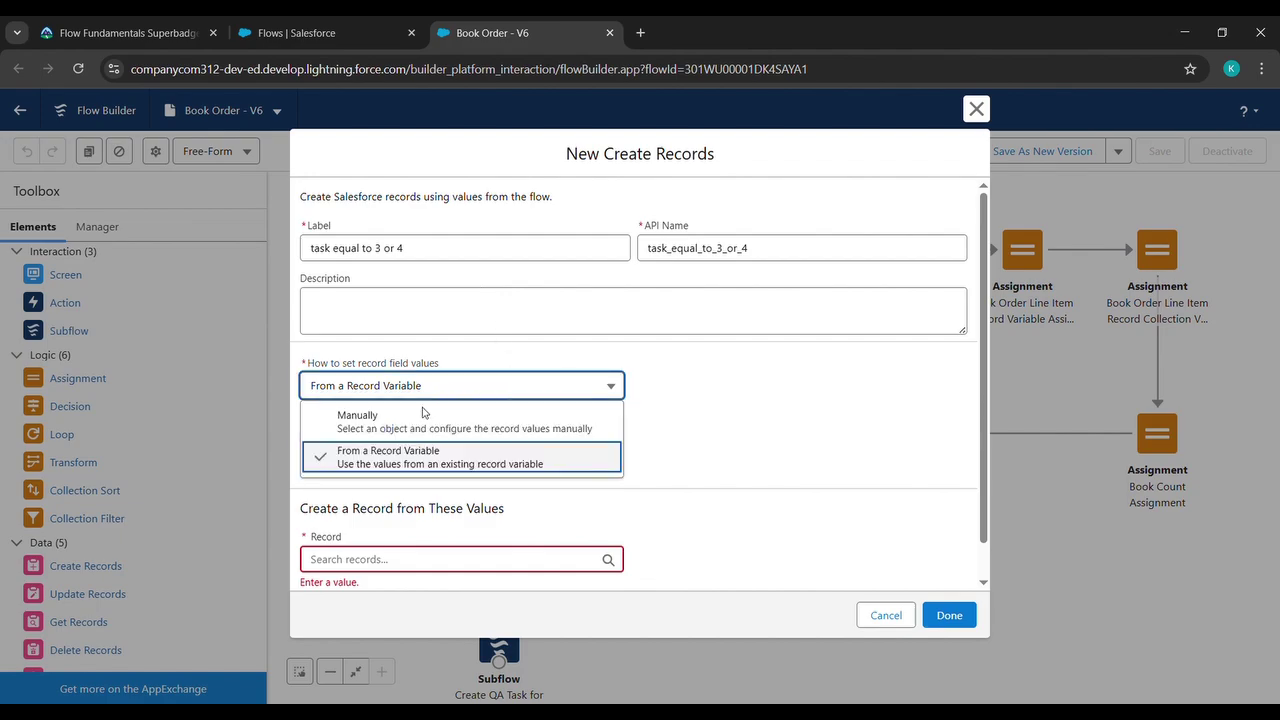
{"action": "left_click", "coordinate": [424, 416]}
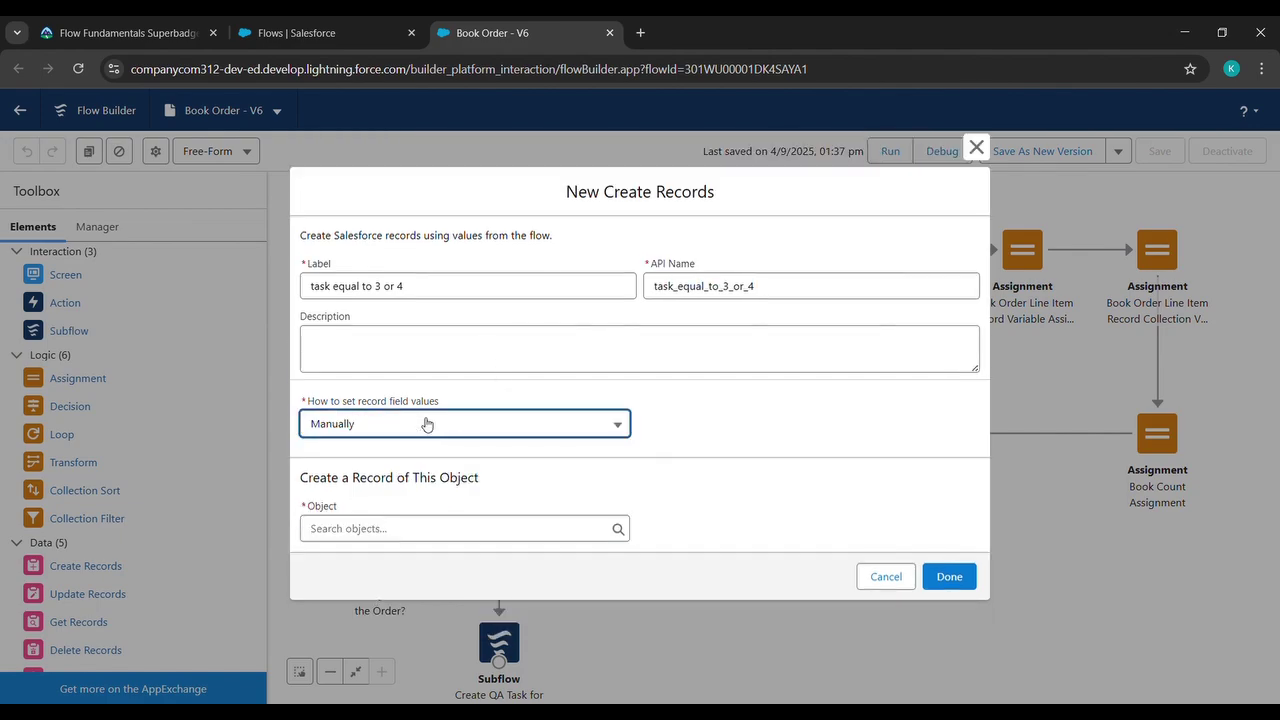
{"action": "left_click", "coordinate": [517, 531]}
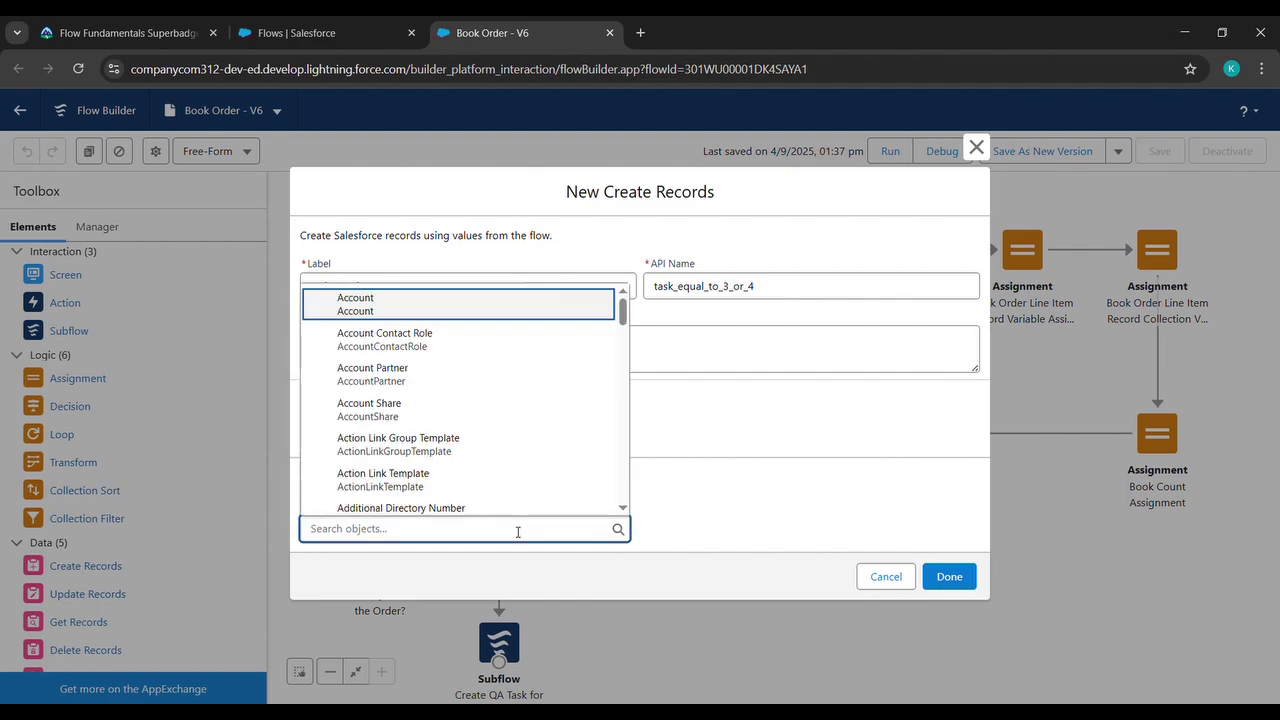
{"action": "type", "text": "ta"}
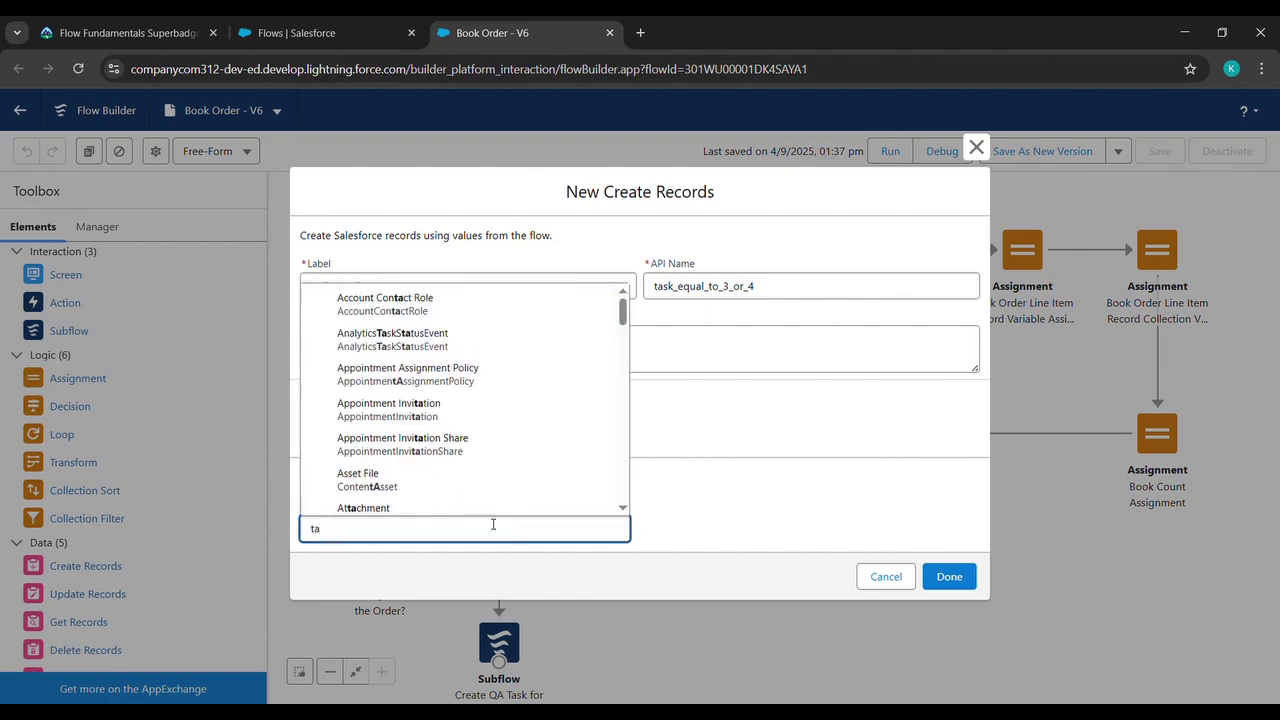
{"action": "scroll", "coordinate": [480, 508], "scroll_direction": "down", "scroll_amount": 1}
{"action": "type", "text": "sk"}
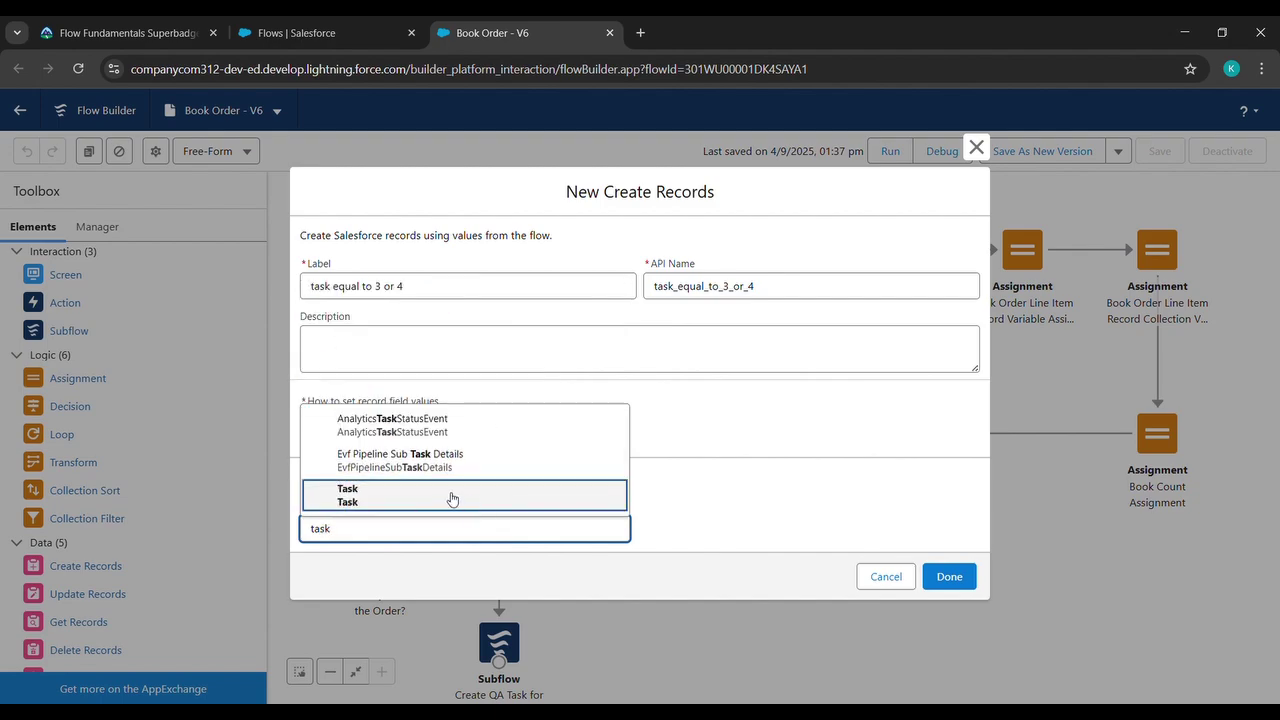
{"action": "left_click", "coordinate": [450, 496]}
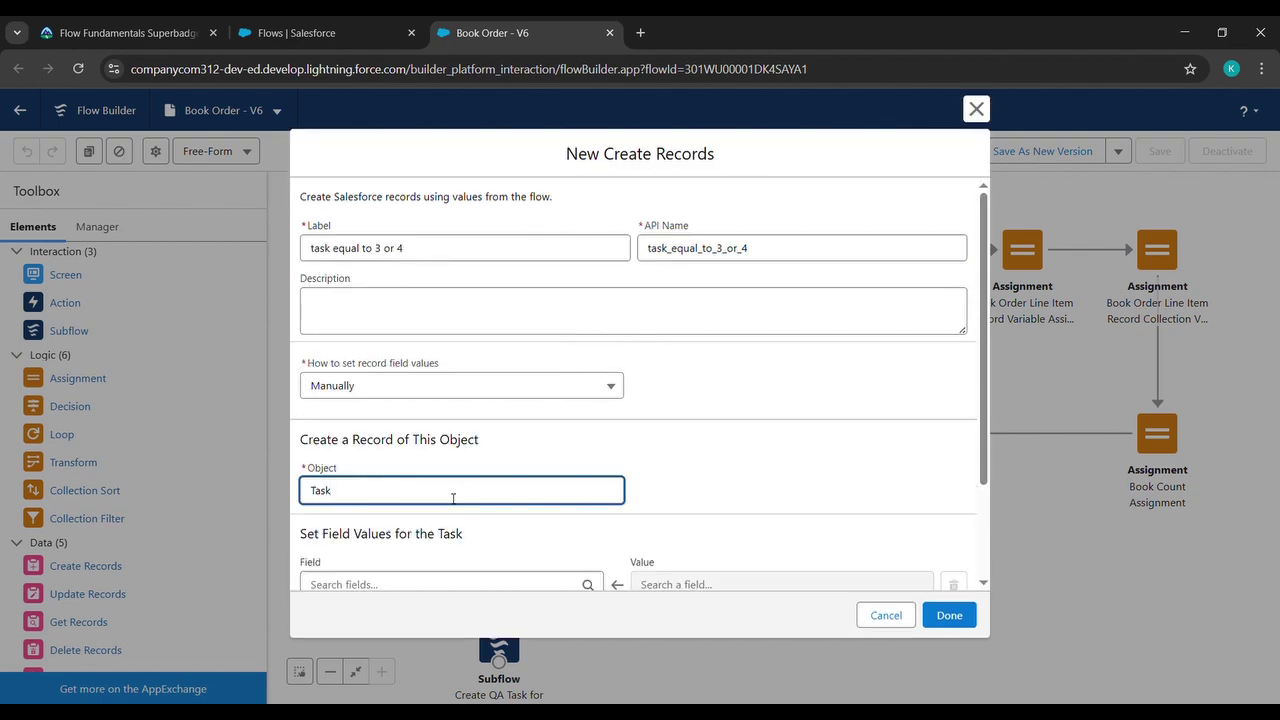
Add the Due Date Only field to the task's field values and start a new Formula resource for its value.
{"action": "scroll", "coordinate": [564, 510], "scroll_direction": "down", "scroll_amount": 2}
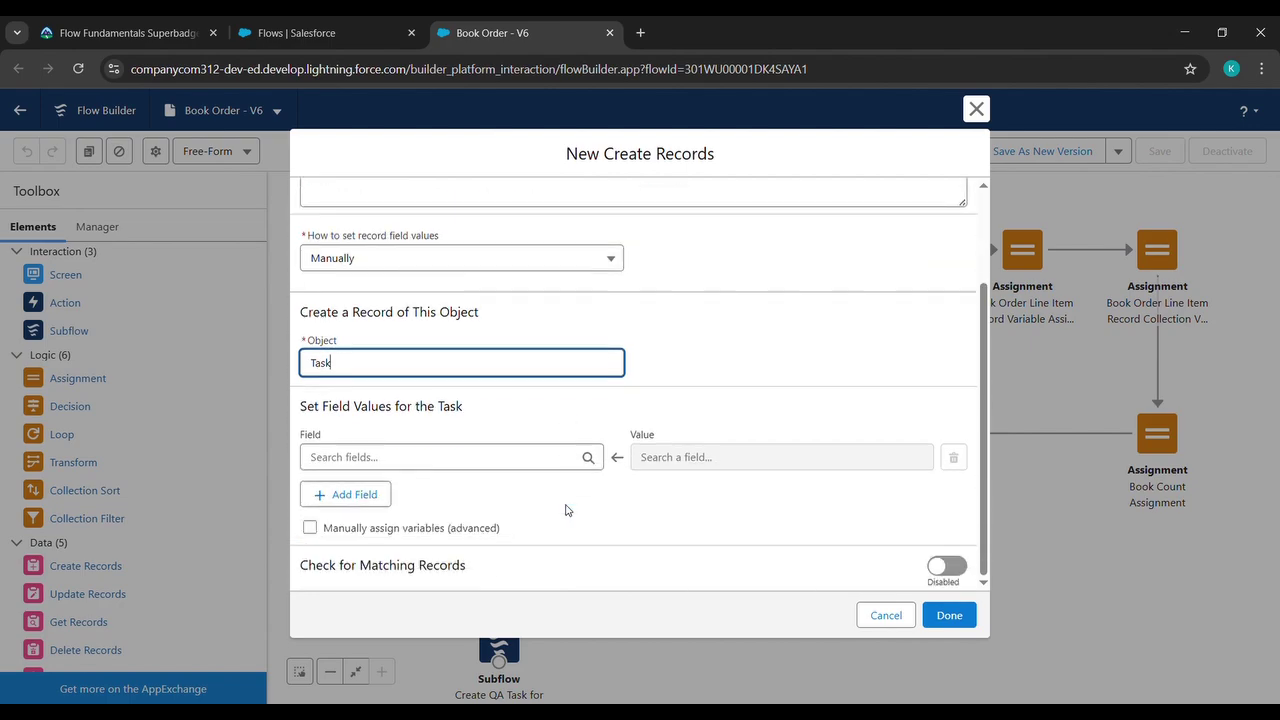
{"action": "left_click", "coordinate": [492, 460]}
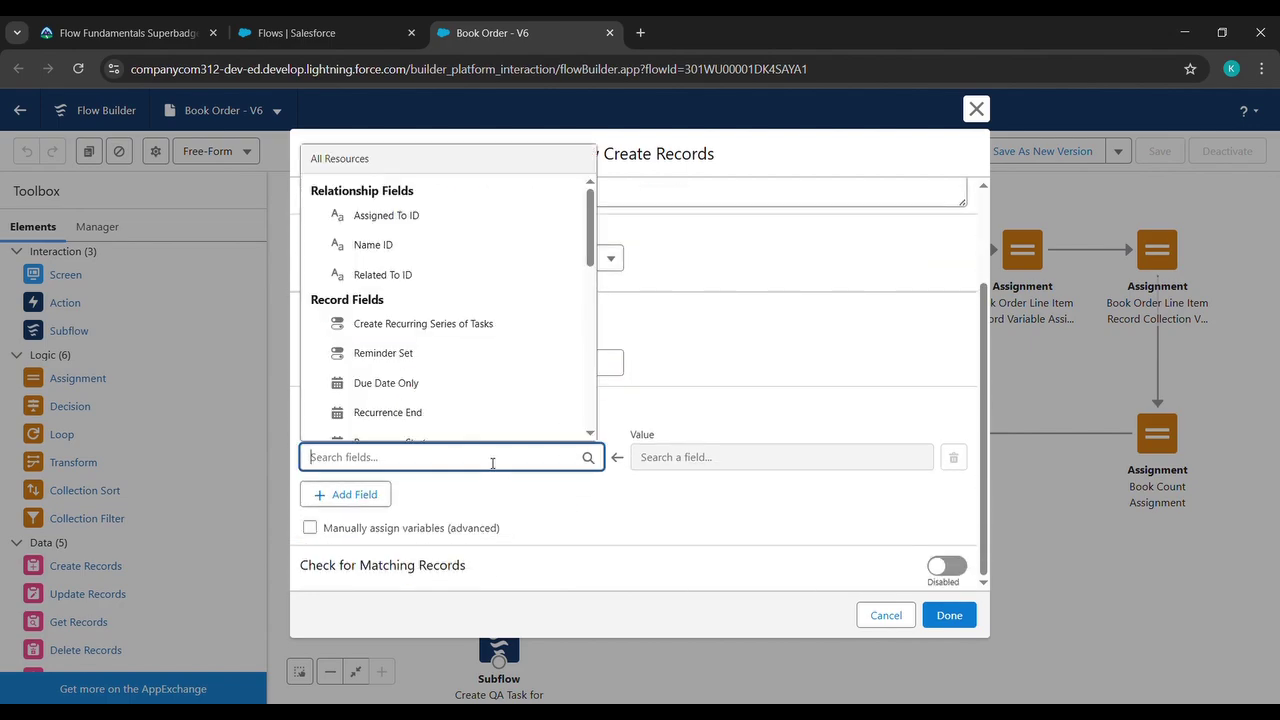
{"action": "left_click", "coordinate": [424, 385]}
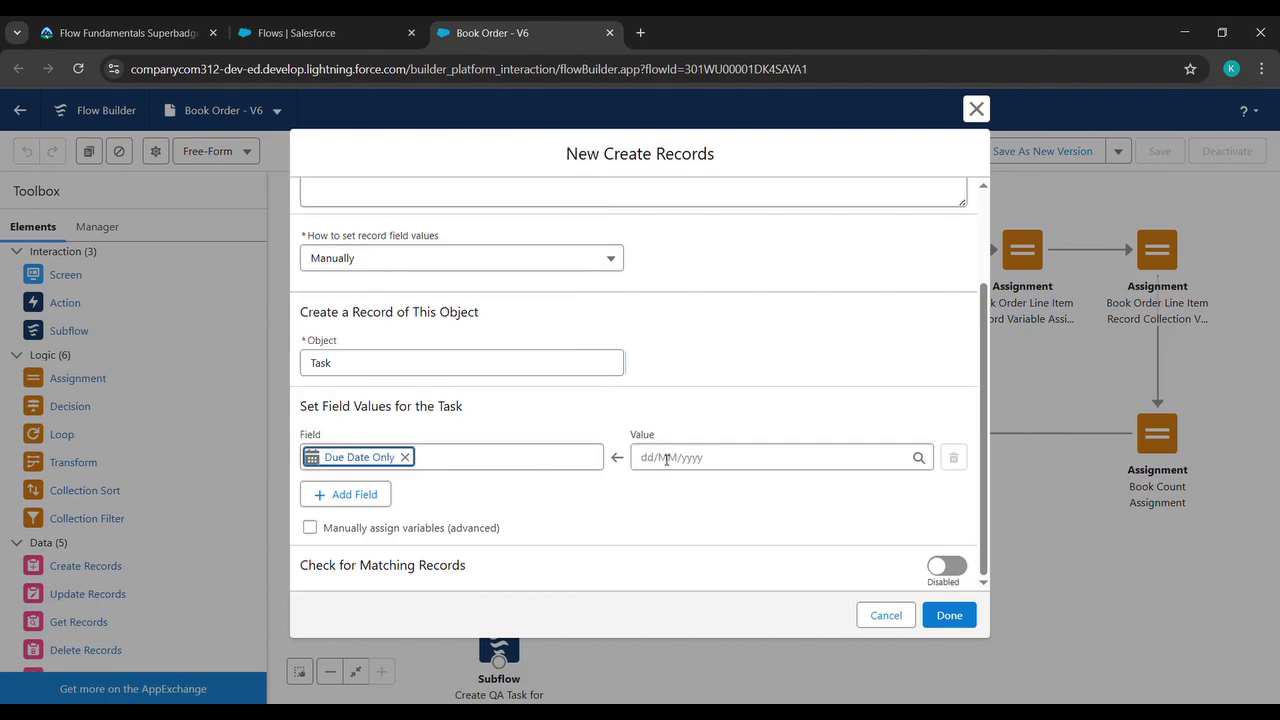
{"action": "left_click", "coordinate": [706, 466]}
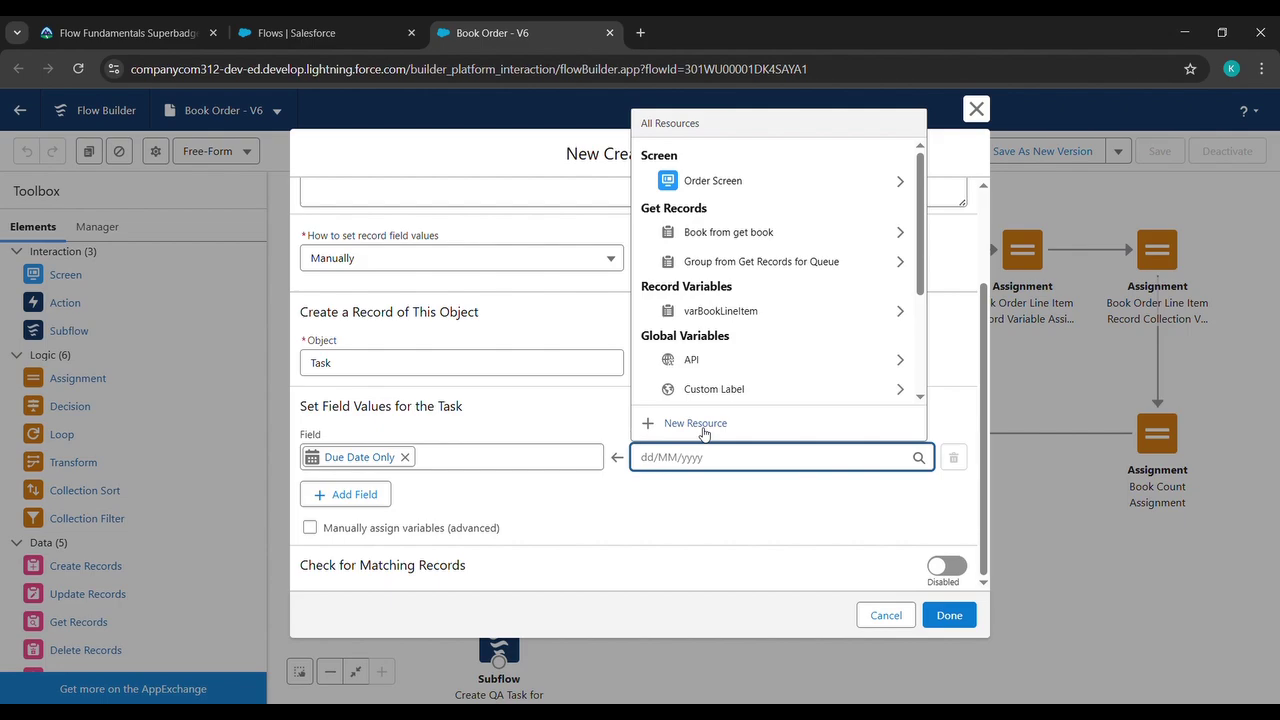
{"action": "left_click", "coordinate": [704, 428]}
{"action": "left_click", "coordinate": [538, 338]}
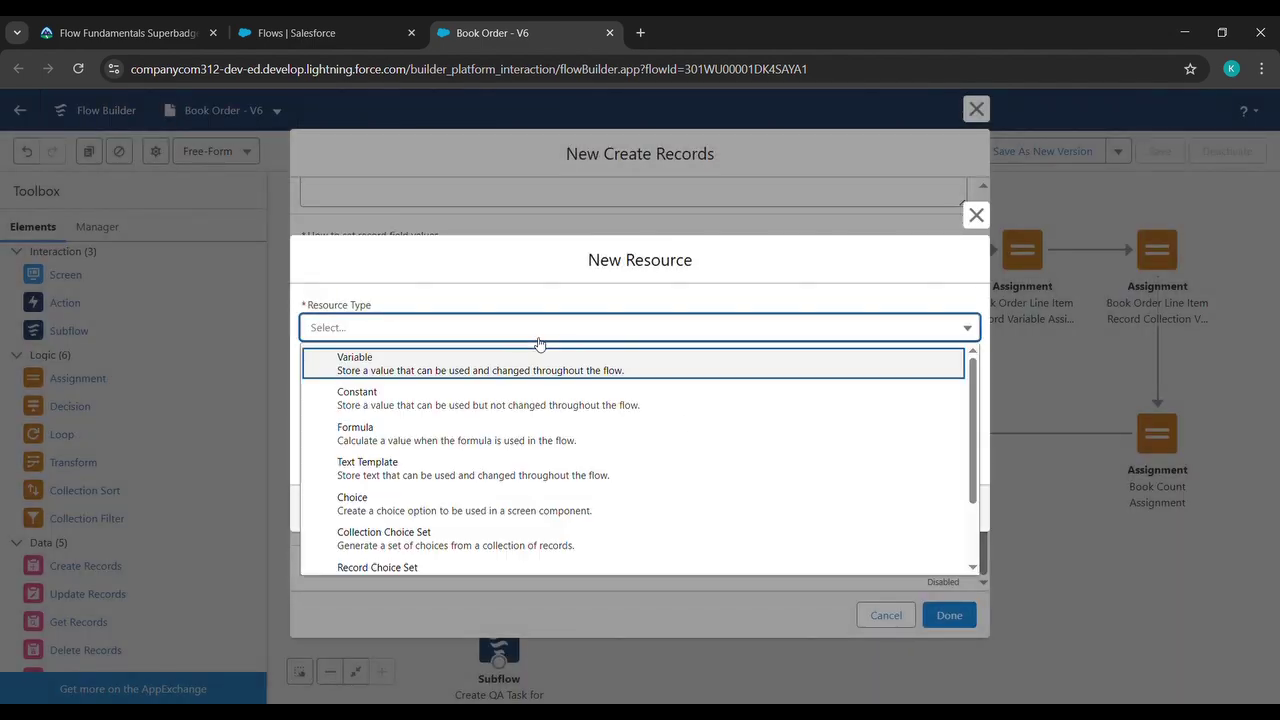
{"action": "left_click", "coordinate": [436, 440]}
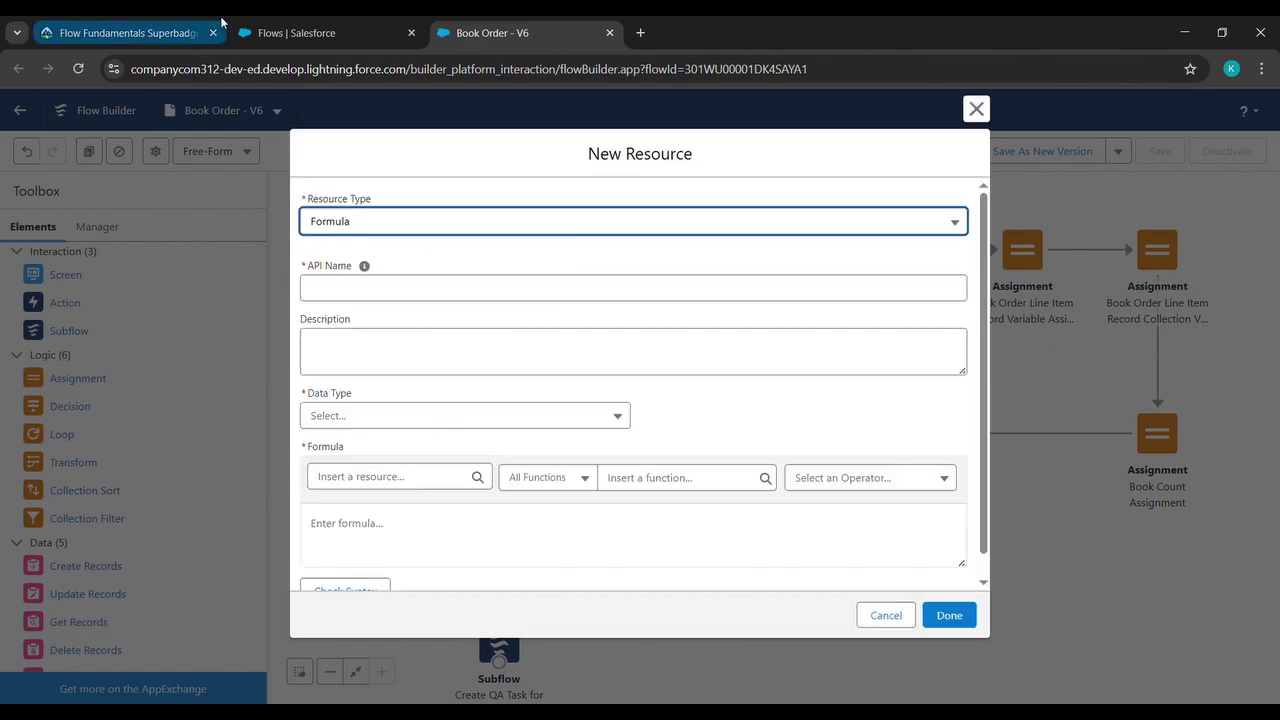
Copy the resource name DueDate from the Trailhead instructions and enter it as the formula resource's API name.
{"action": "left_click", "coordinate": [174, 22]}
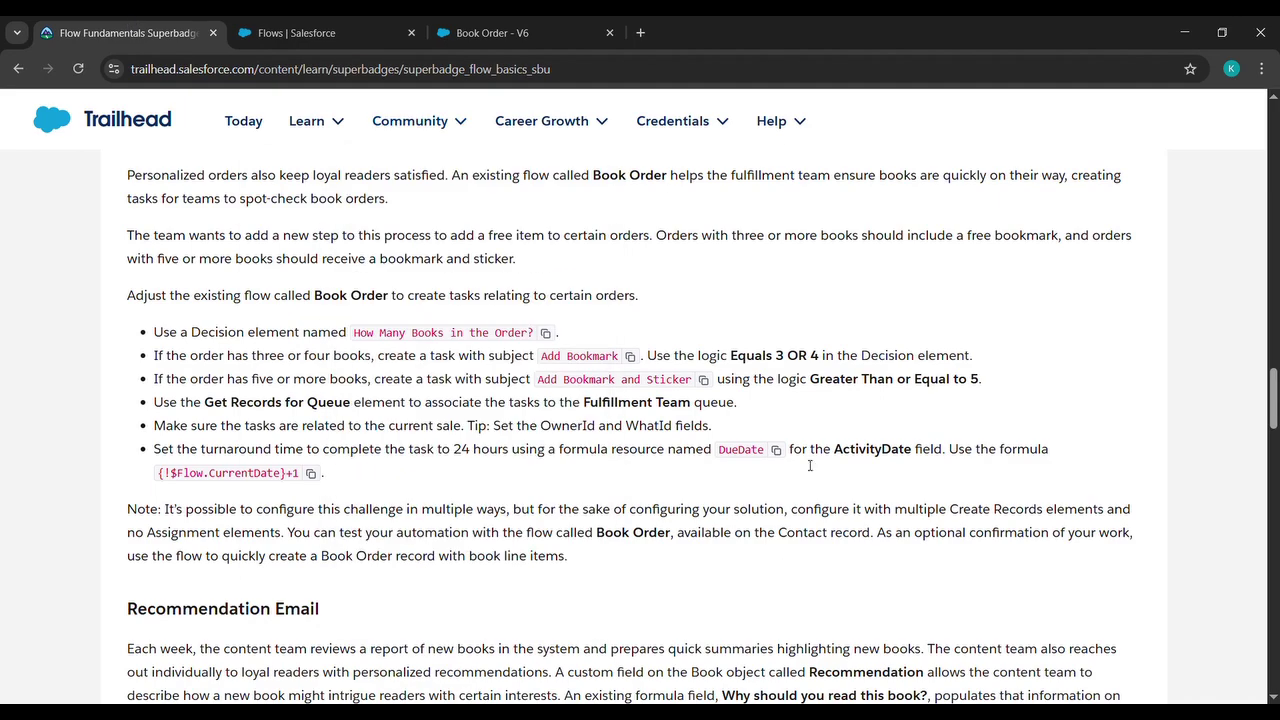
{"action": "left_click", "coordinate": [776, 452]}
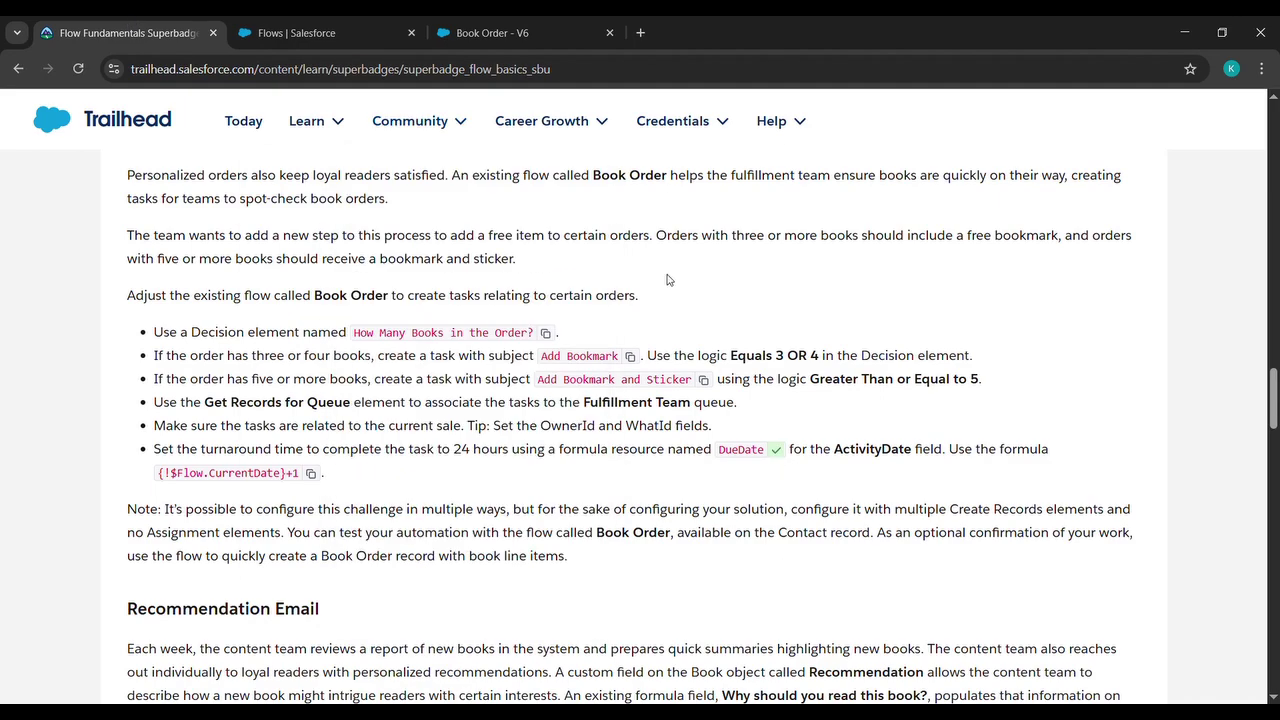
{"action": "left_click", "coordinate": [532, 24]}
{"action": "left_click", "coordinate": [432, 288]}
{"action": "key", "text": "ctrl+v"}
{"action": "left_click", "coordinate": [396, 492]}
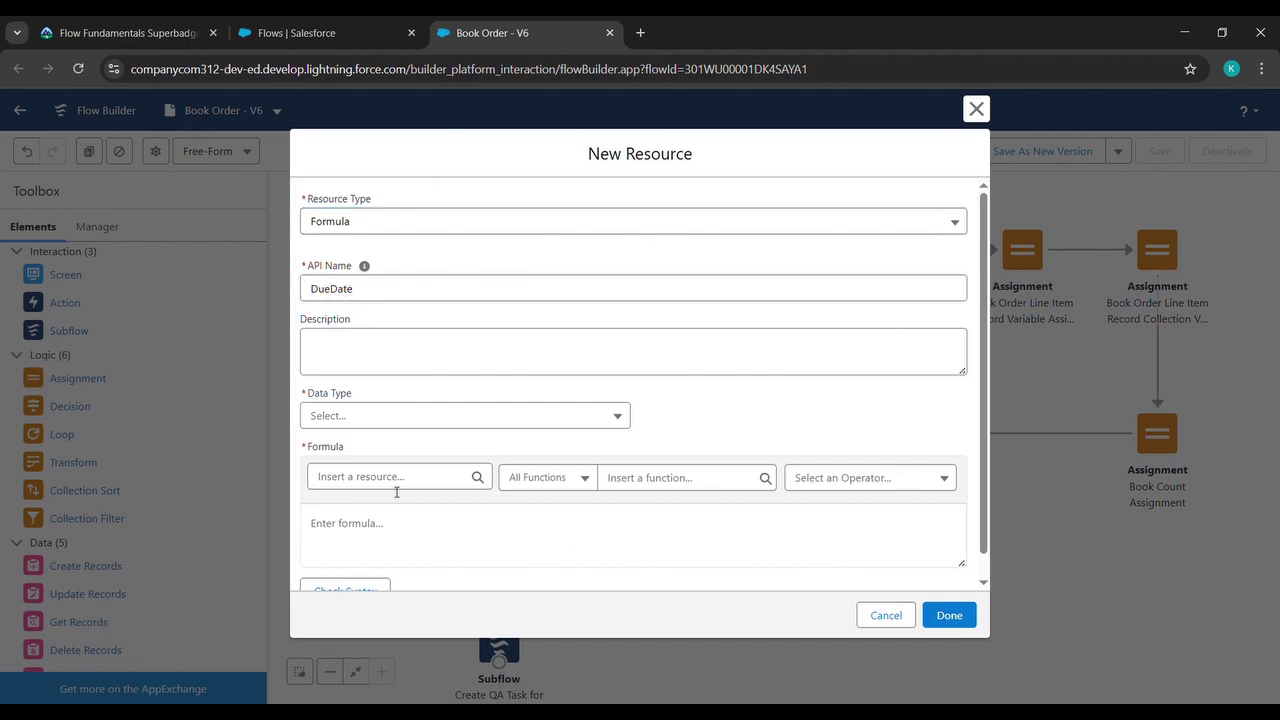
Copy {!$Flow.CurrentDate}+1 from the Trailhead instructions and enter it as the DueDate resource's formula.
{"action": "left_click", "coordinate": [164, 32]}
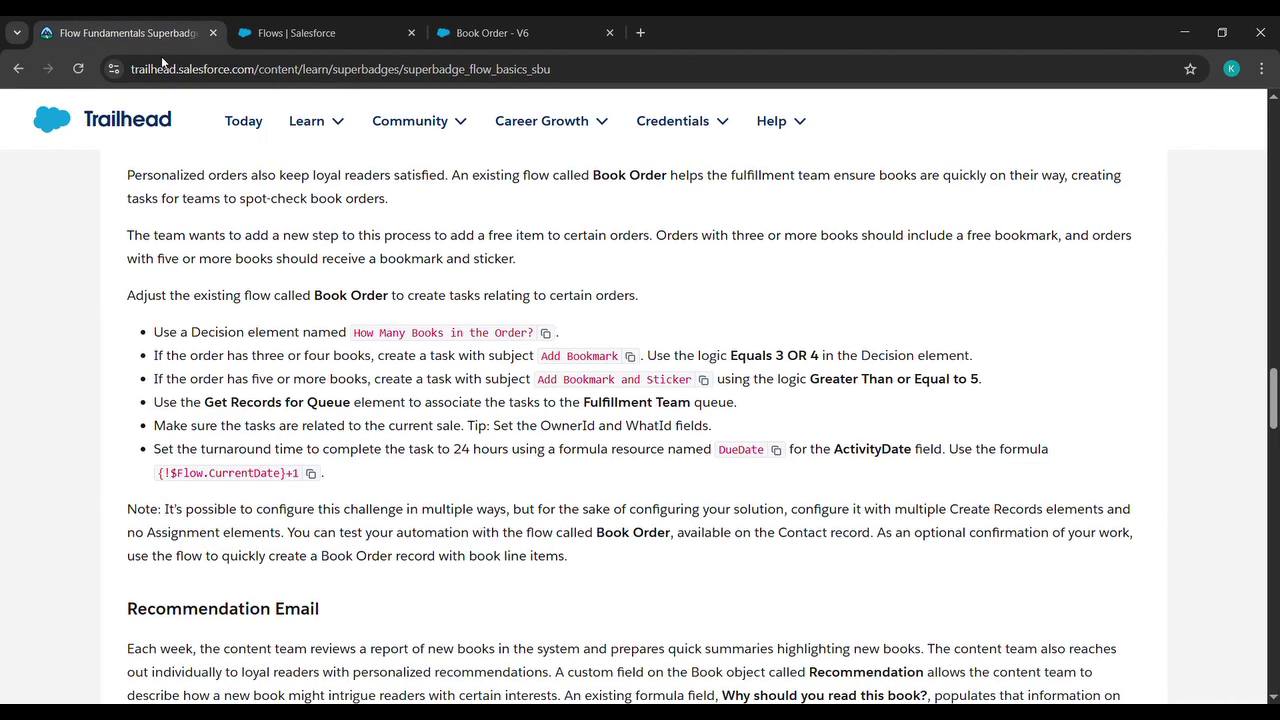
{"action": "left_click", "coordinate": [312, 474]}
{"action": "left_click", "coordinate": [495, 32]}
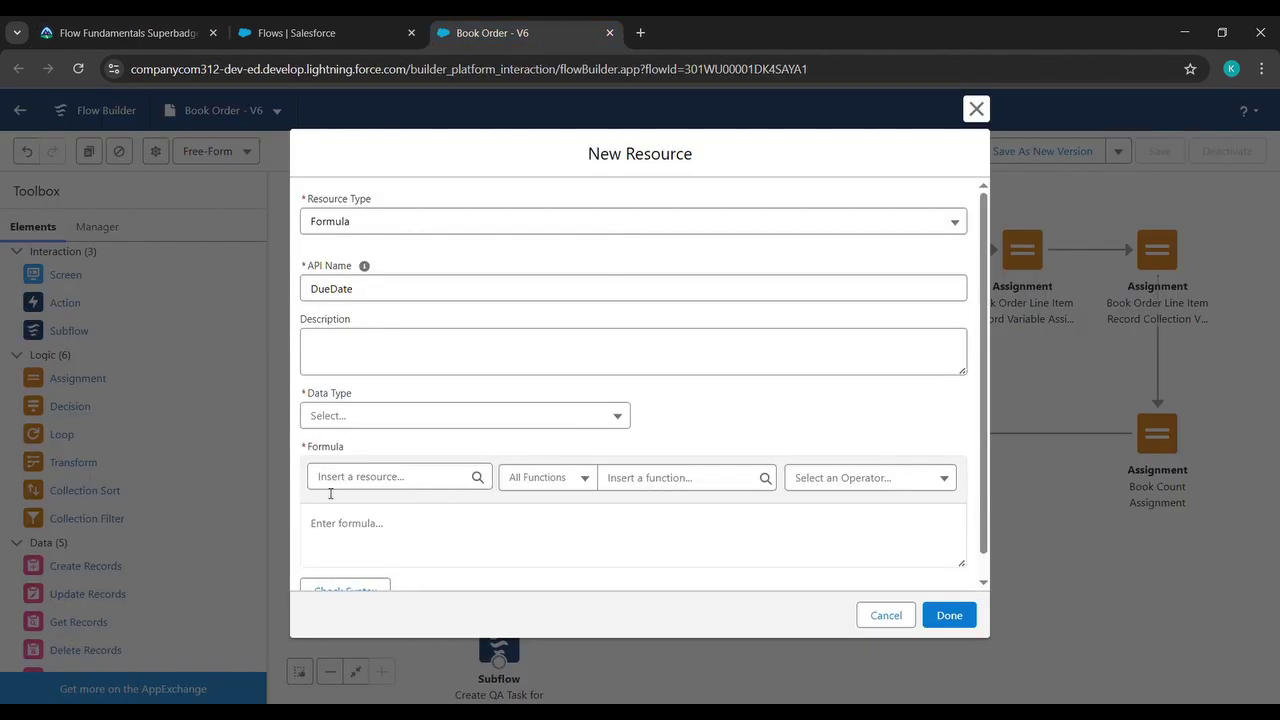
{"action": "left_click", "coordinate": [334, 527]}
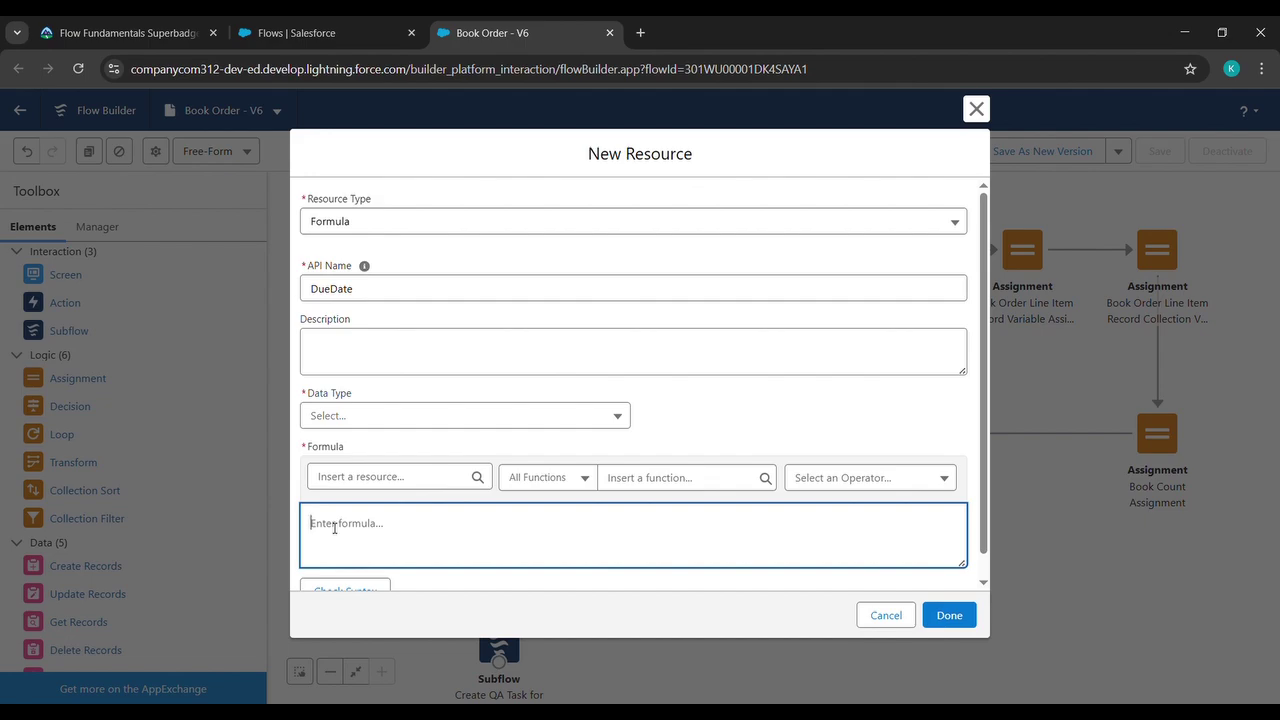
{"action": "key", "text": "ctrl+v"}
Set the DueDate formula's data type to Date, check its syntax and finish the resource.
{"action": "left_click", "coordinate": [570, 418]}
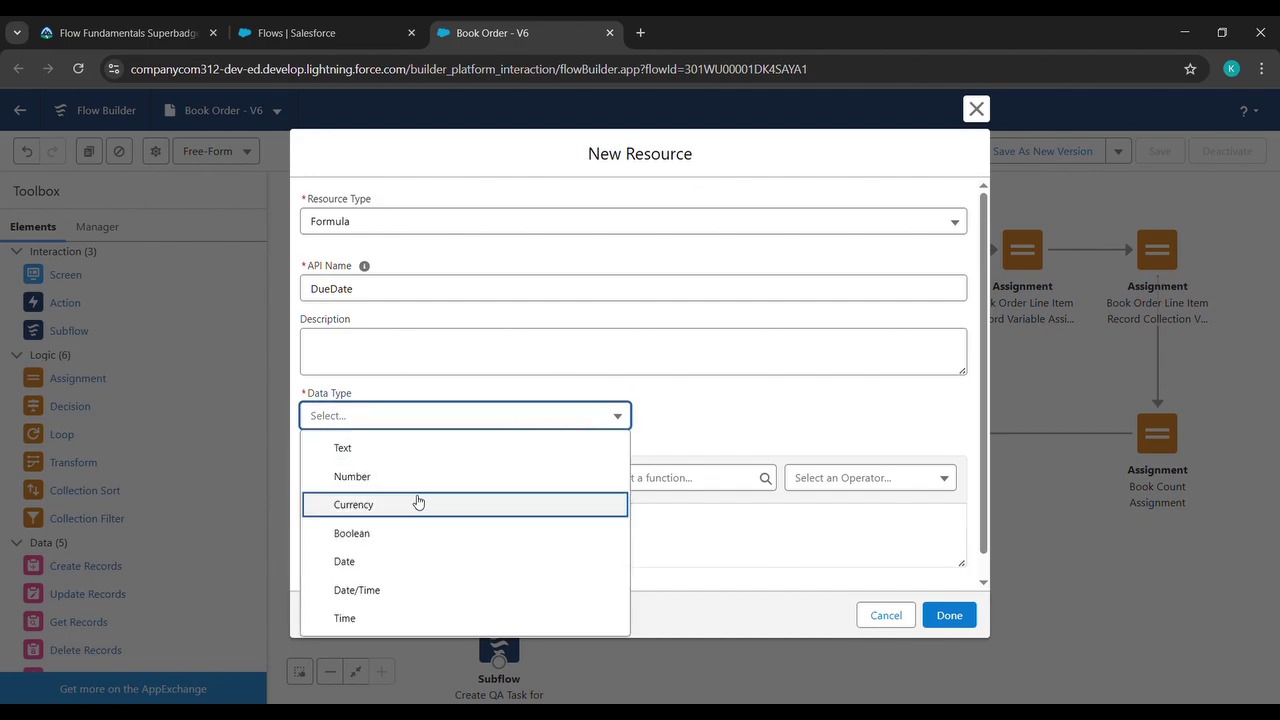
{"action": "left_click", "coordinate": [400, 563]}
{"action": "scroll", "coordinate": [711, 402], "scroll_direction": "down", "scroll_amount": 1}
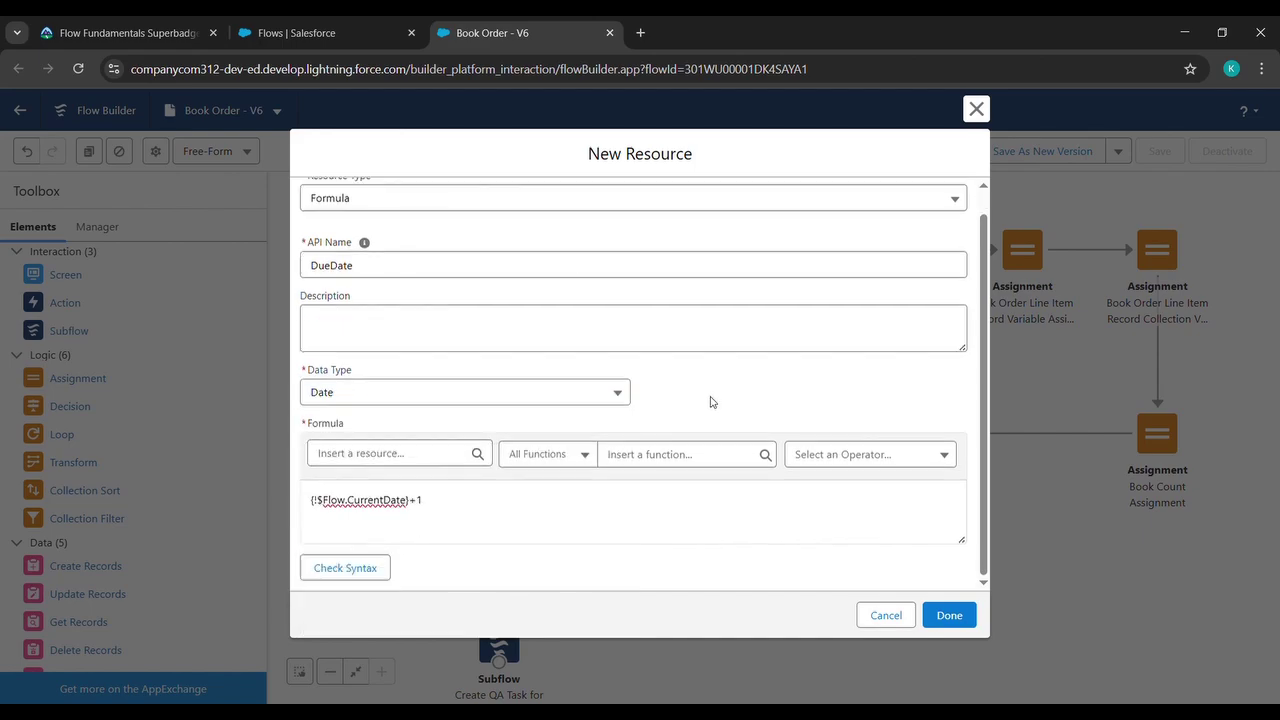
{"action": "left_click", "coordinate": [370, 568]}
{"action": "left_click", "coordinate": [952, 615]}
Add the Assigned To ID field to the task and set its value to Group from Get Records for Queue > Group ID.
{"action": "scroll", "coordinate": [837, 554], "scroll_direction": "down", "scroll_amount": 2}
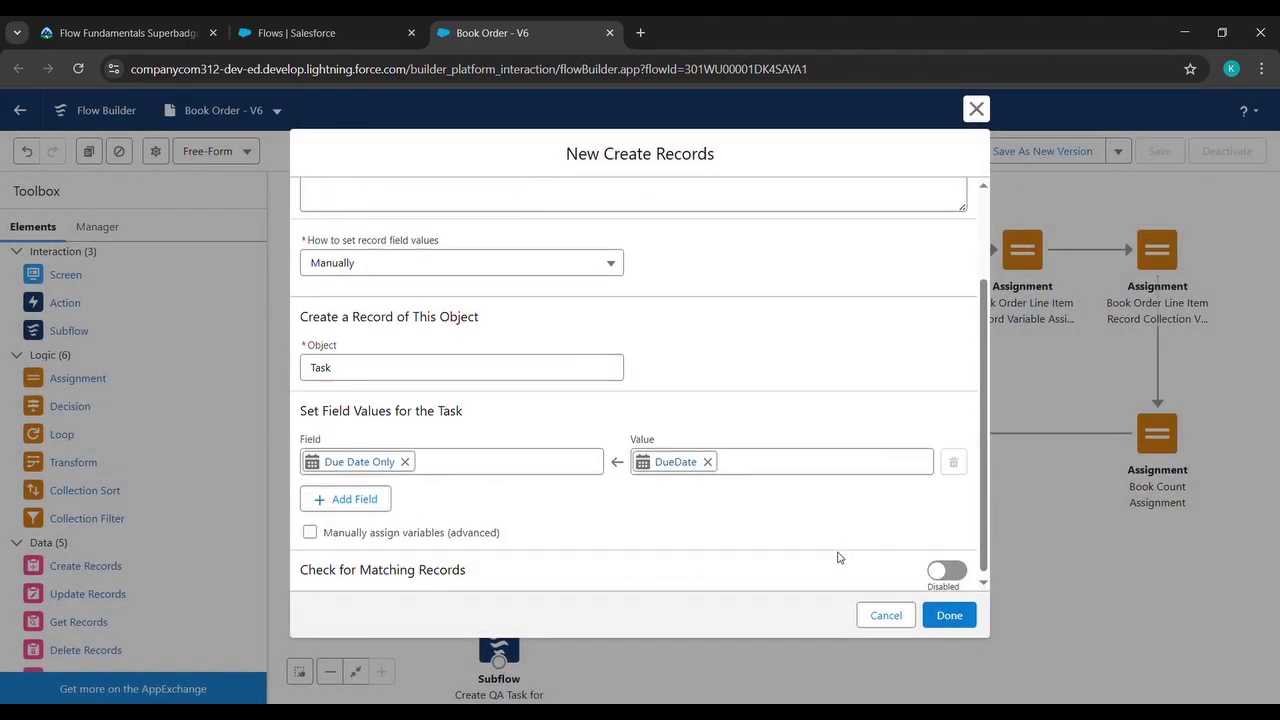
{"action": "left_click", "coordinate": [372, 500]}
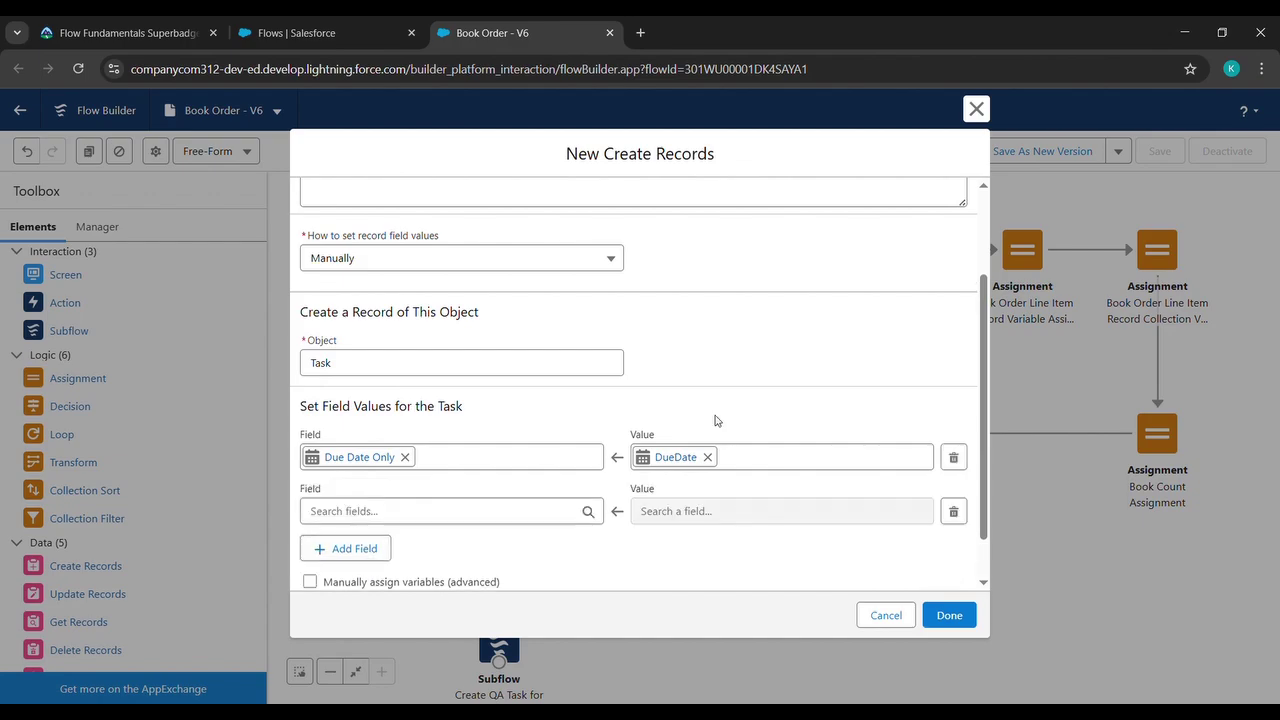
{"action": "left_click", "coordinate": [443, 512]}
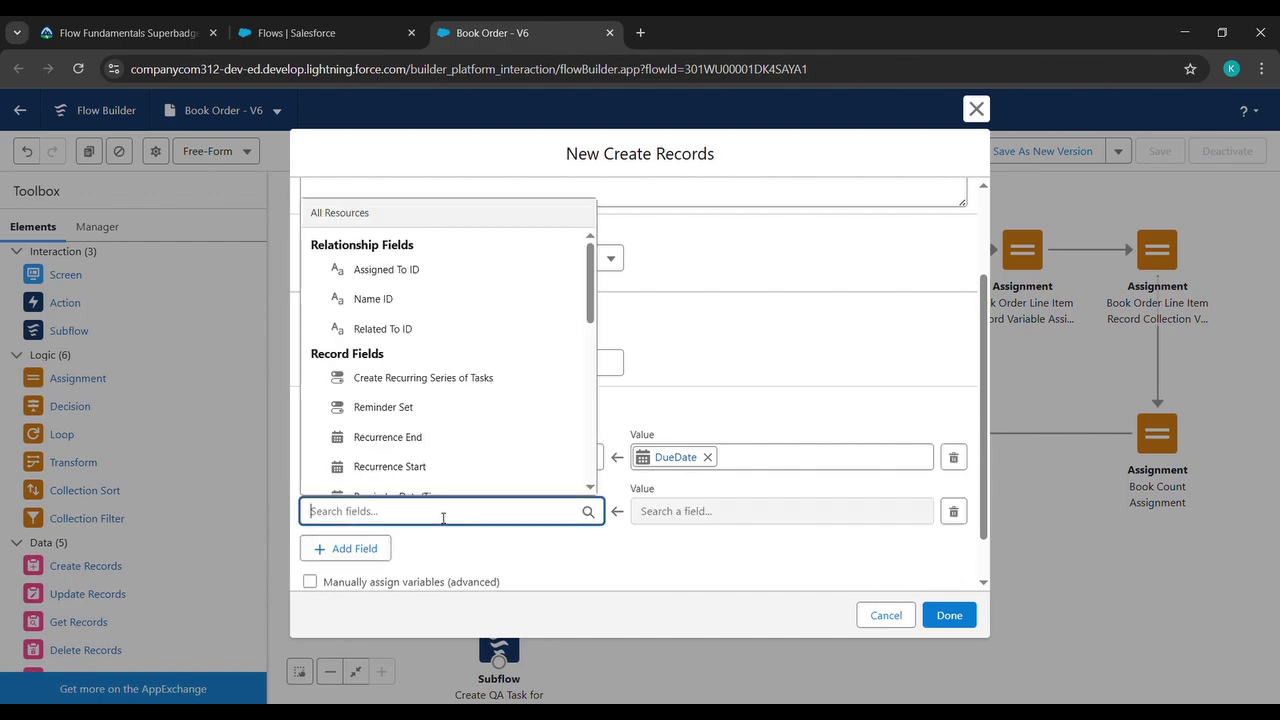
{"action": "left_click", "coordinate": [443, 272]}
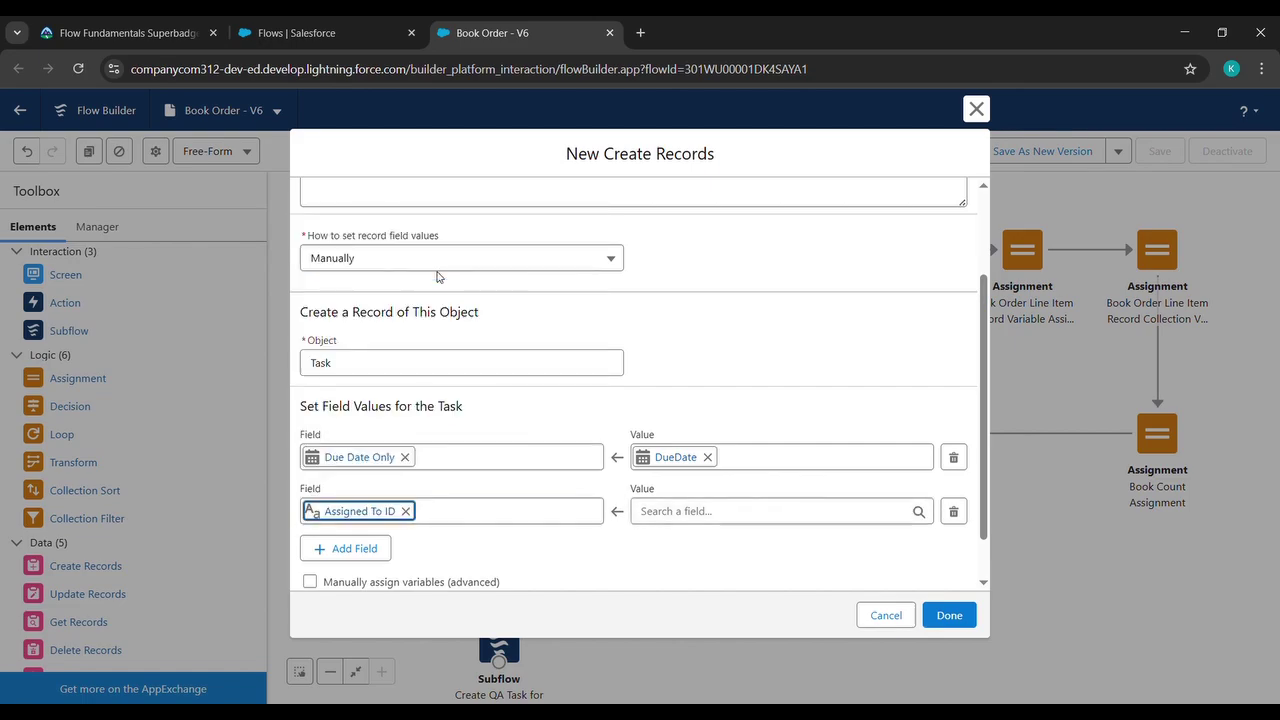
{"action": "left_click", "coordinate": [664, 512]}
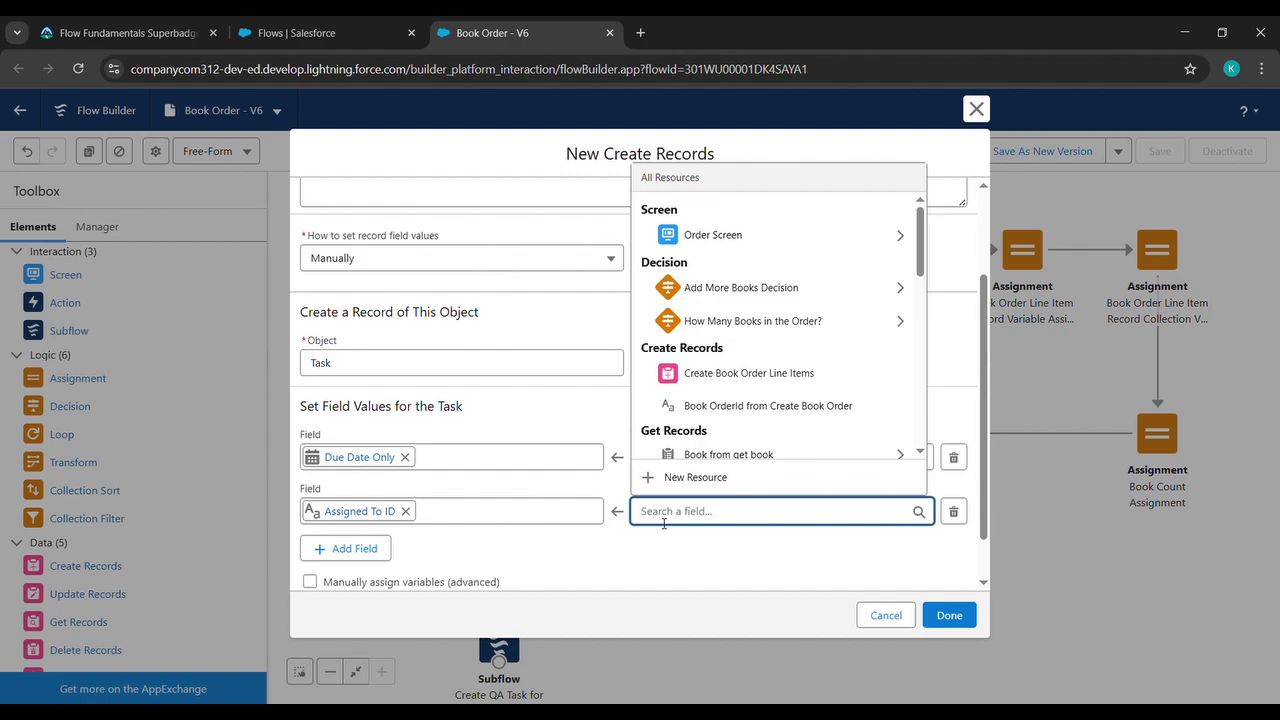
{"action": "type", "text": "gro"}
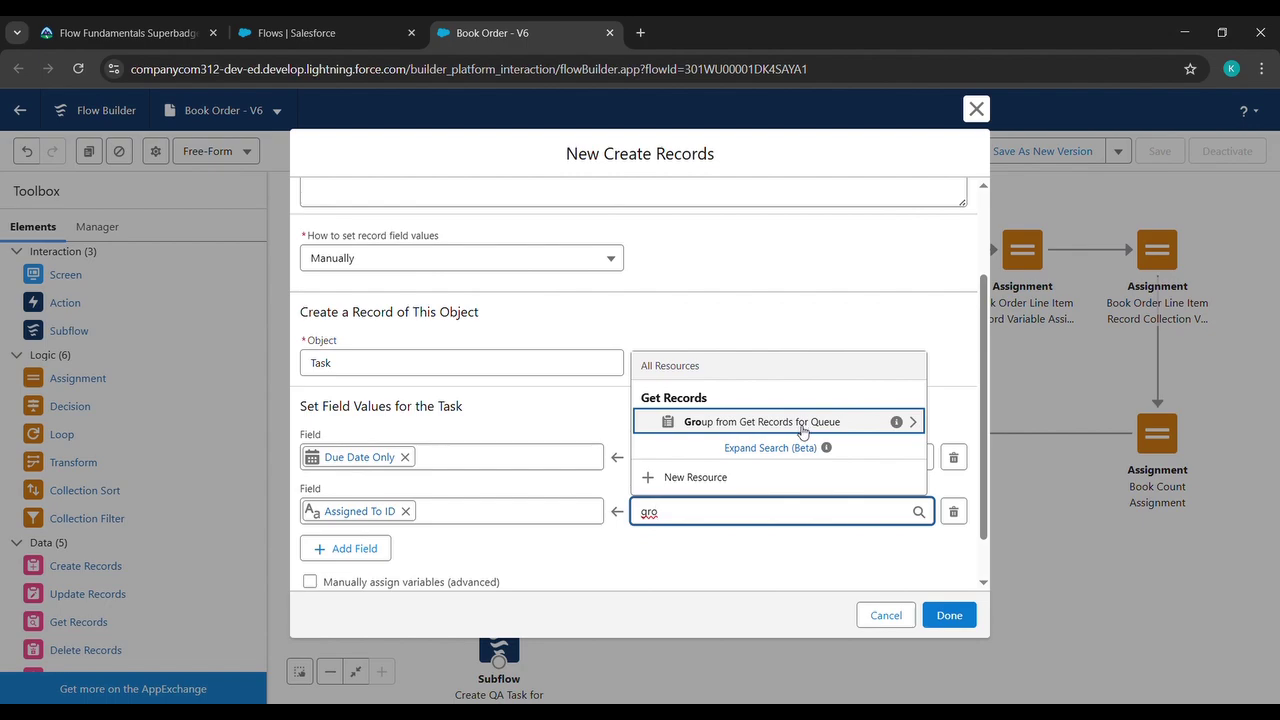
{"action": "left_click", "coordinate": [802, 422]}
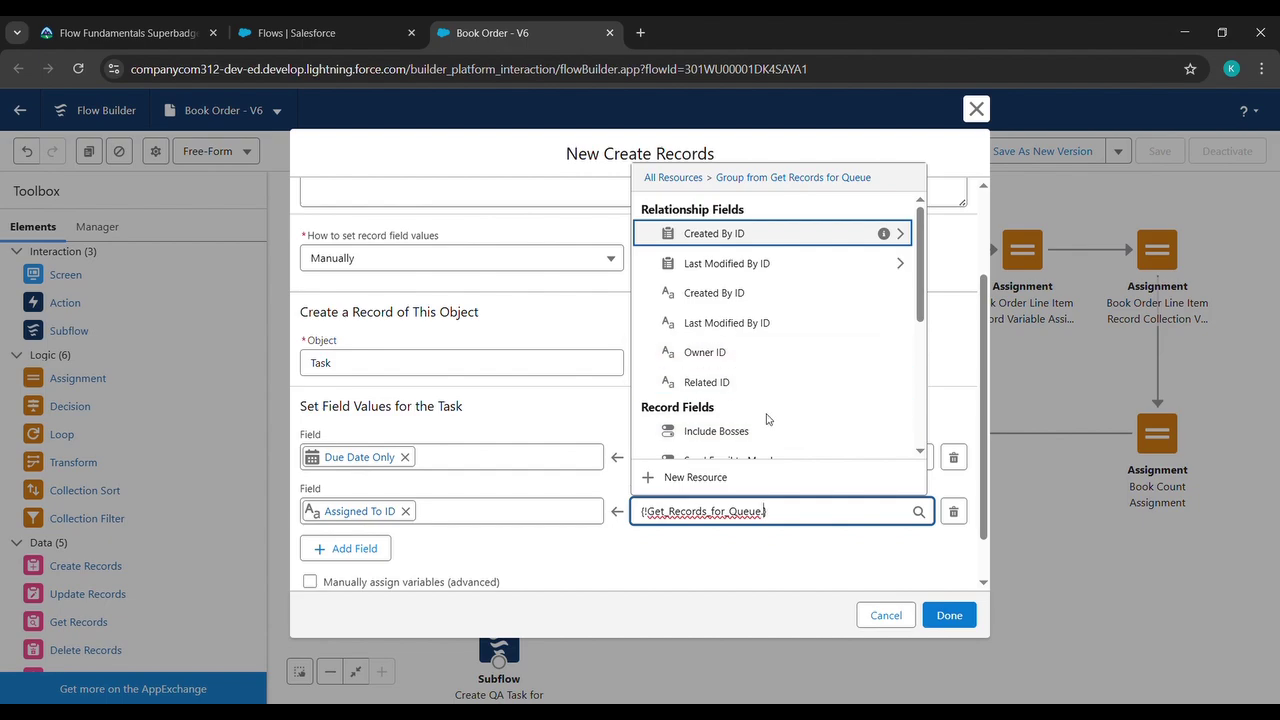
{"action": "type", "text": "gr"}
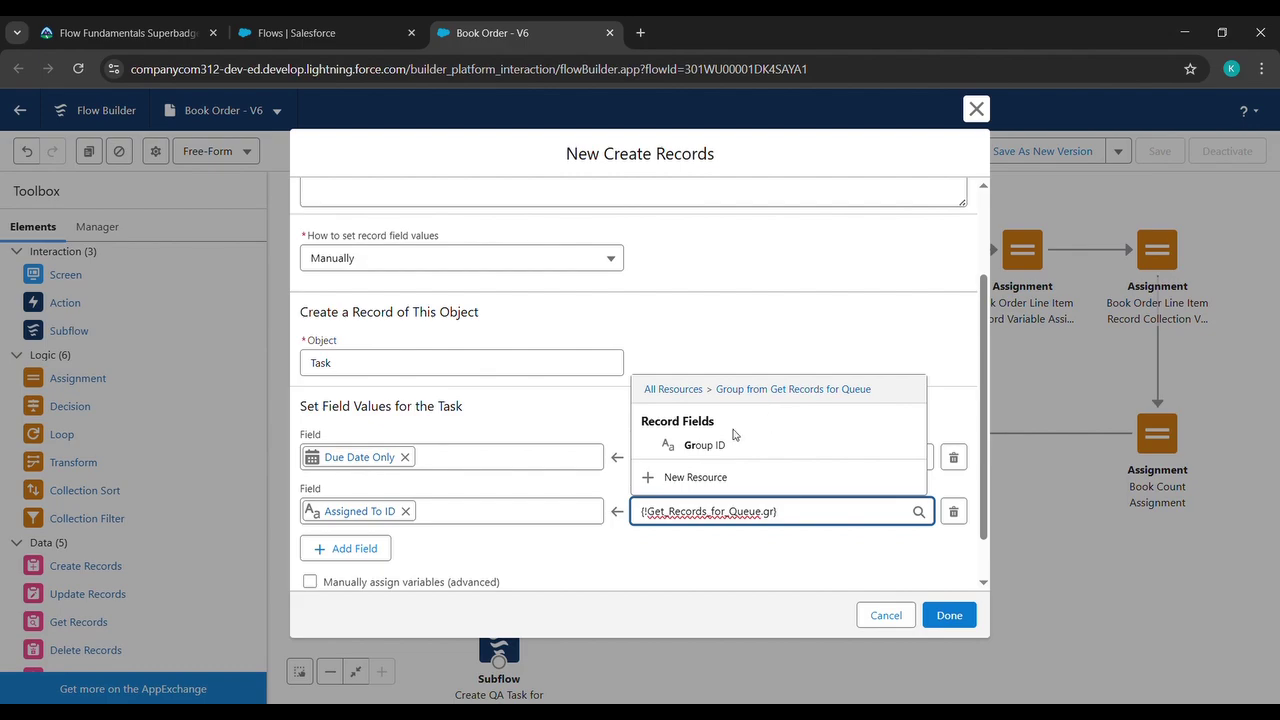
{"action": "left_click", "coordinate": [724, 446]}
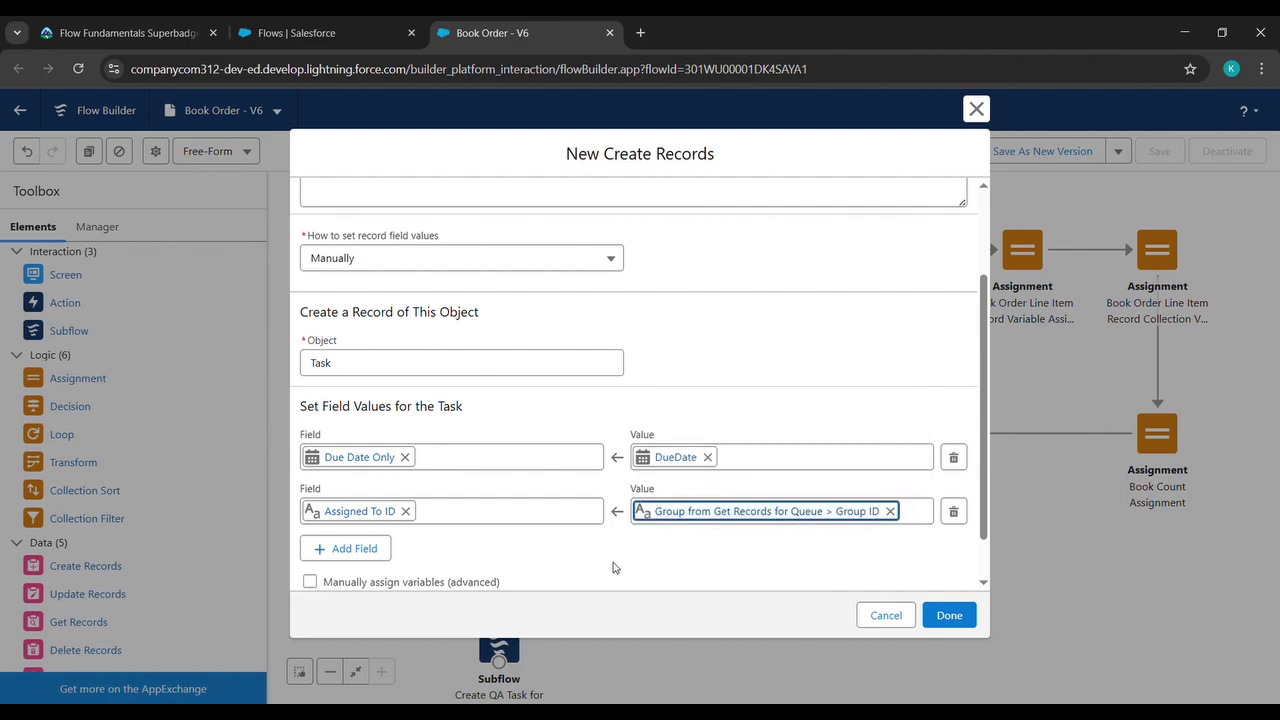
Add the Priority field to the task's field values and set it to Normal.
{"action": "left_click", "coordinate": [392, 547]}
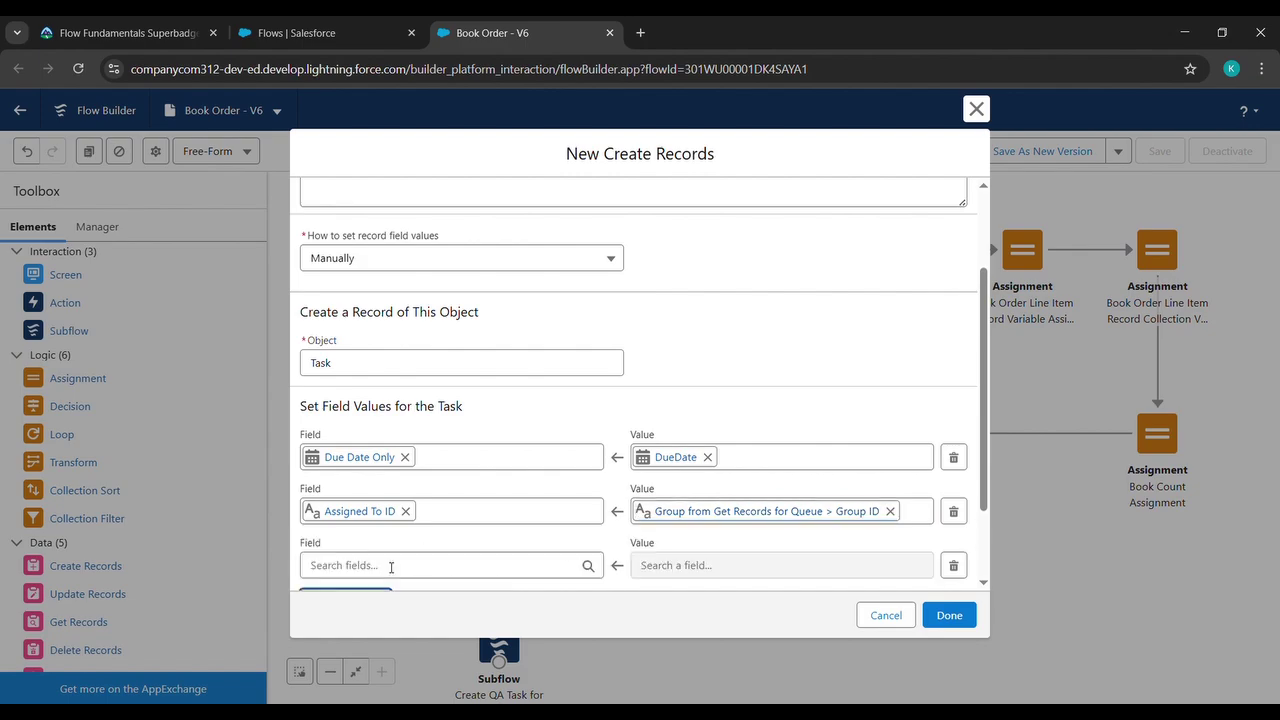
{"action": "left_click", "coordinate": [391, 567]}
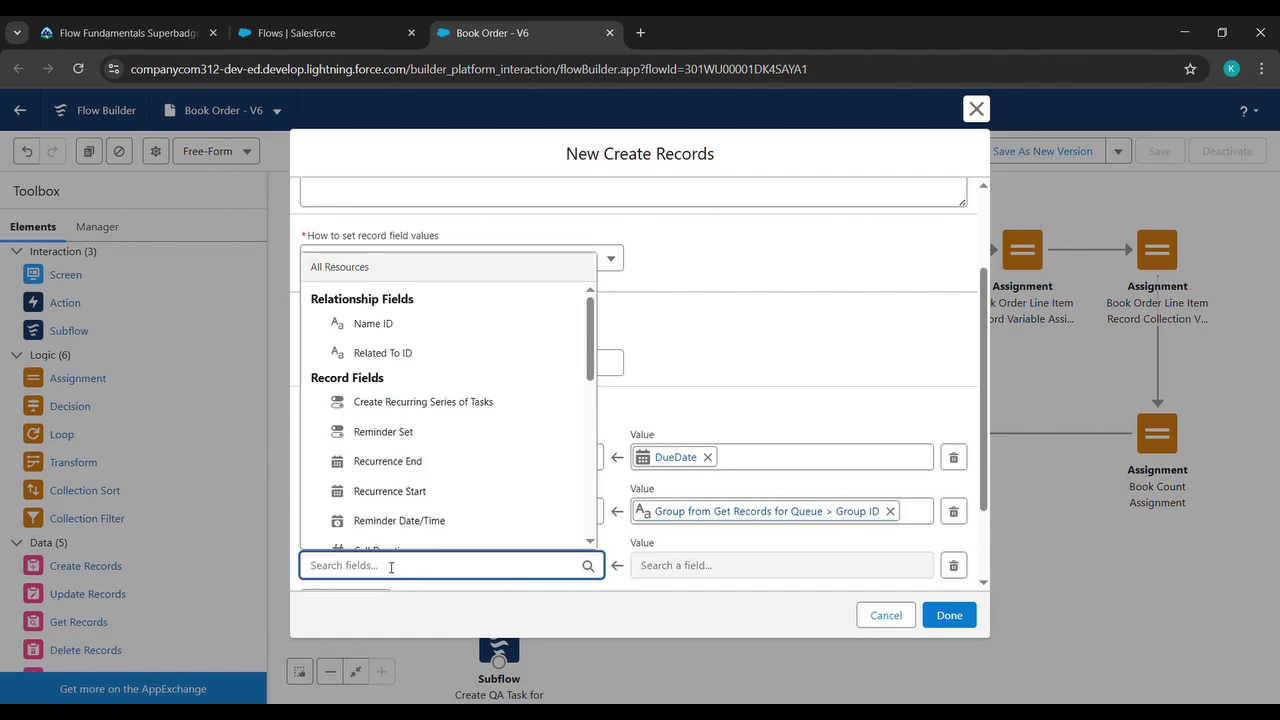
{"action": "type", "text": "Prio"}
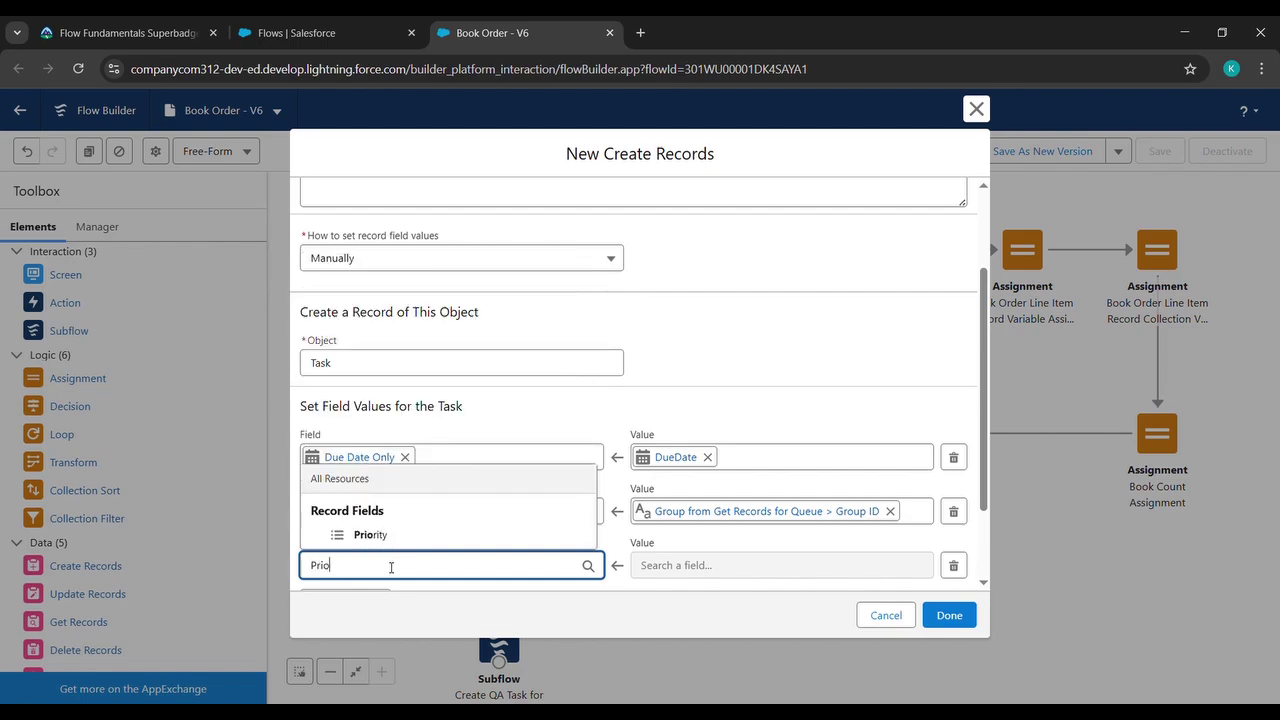
{"action": "left_click", "coordinate": [397, 535]}
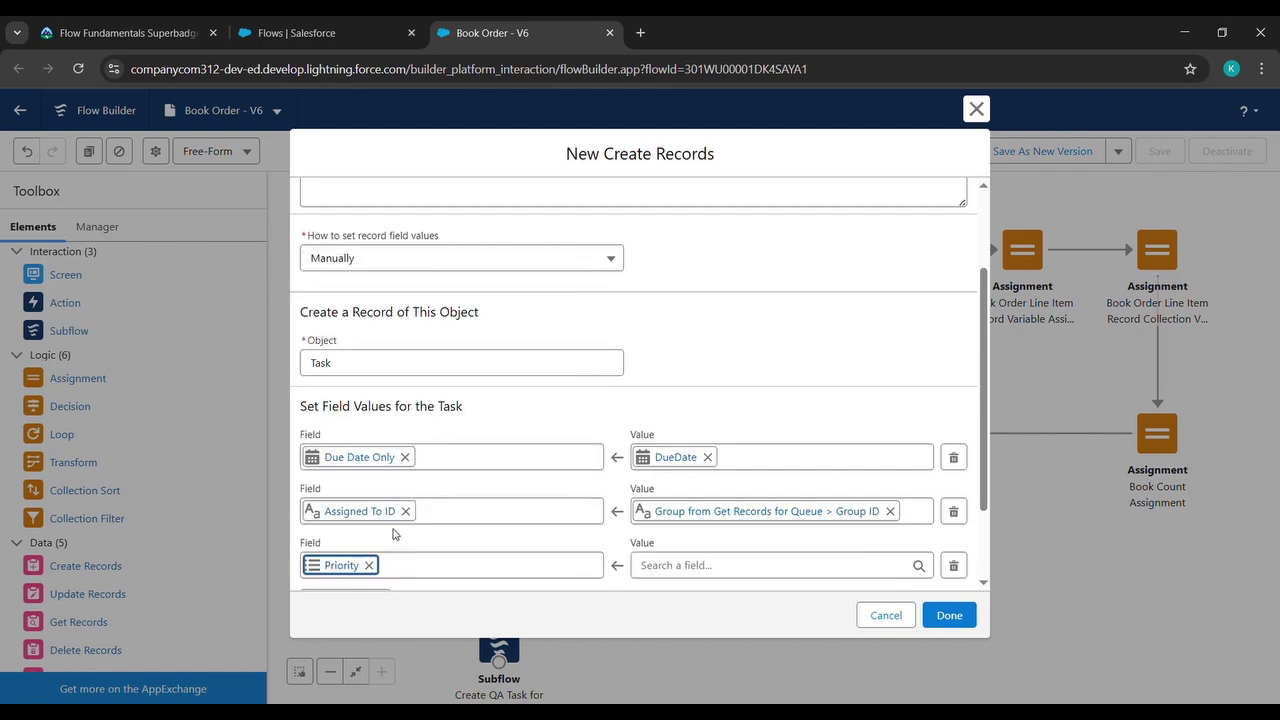
{"action": "left_click", "coordinate": [656, 572]}
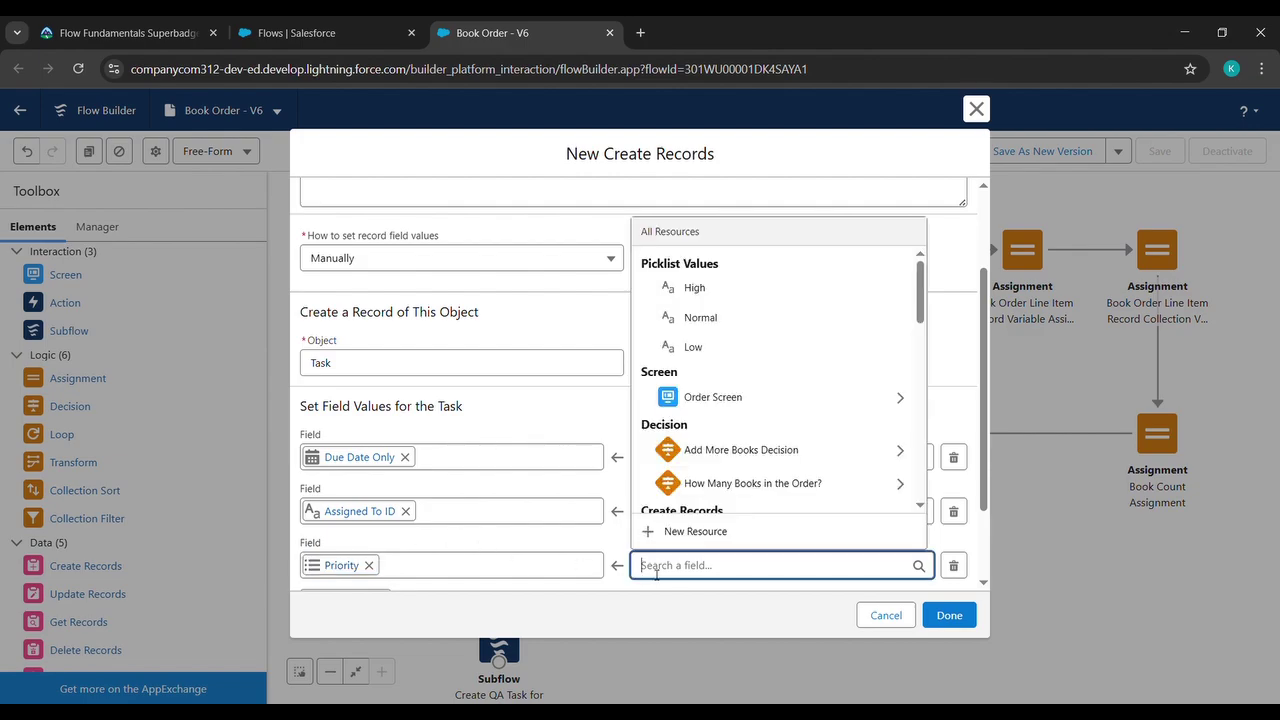
{"action": "left_click", "coordinate": [736, 330]}
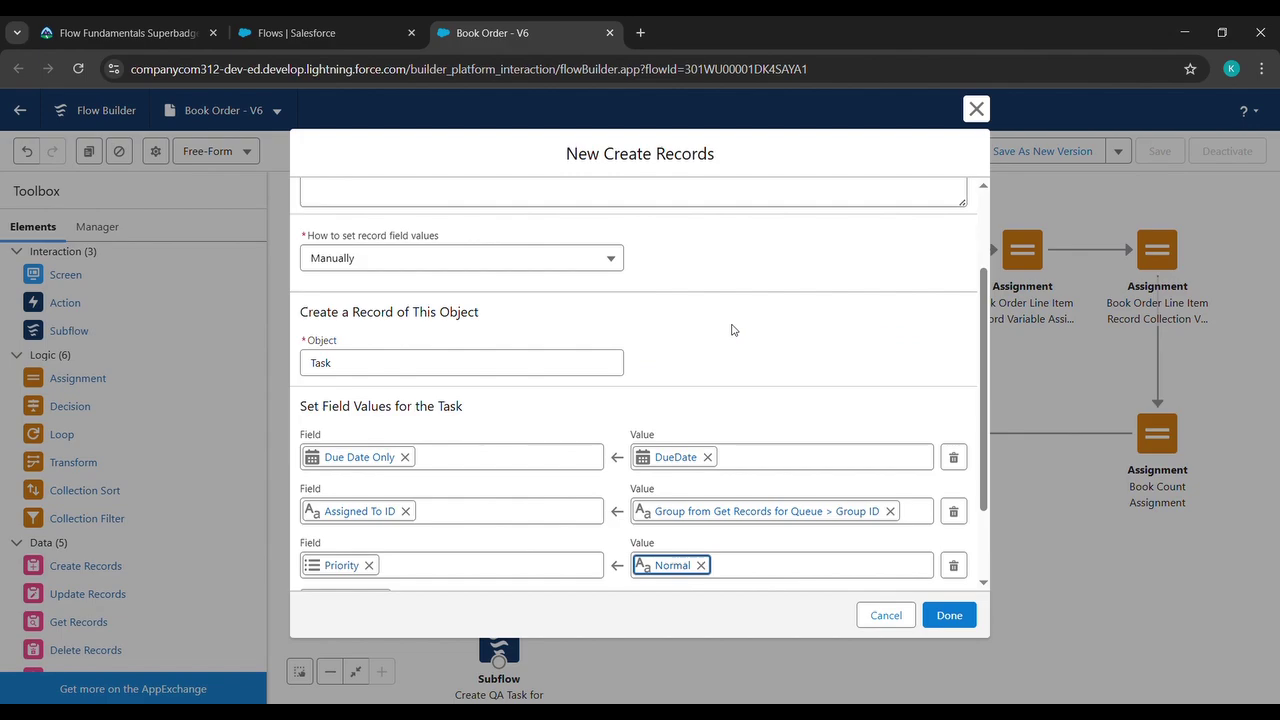
Add the Subject field to the task's field values.
{"action": "scroll", "coordinate": [587, 380], "scroll_direction": "down", "scroll_amount": 2}
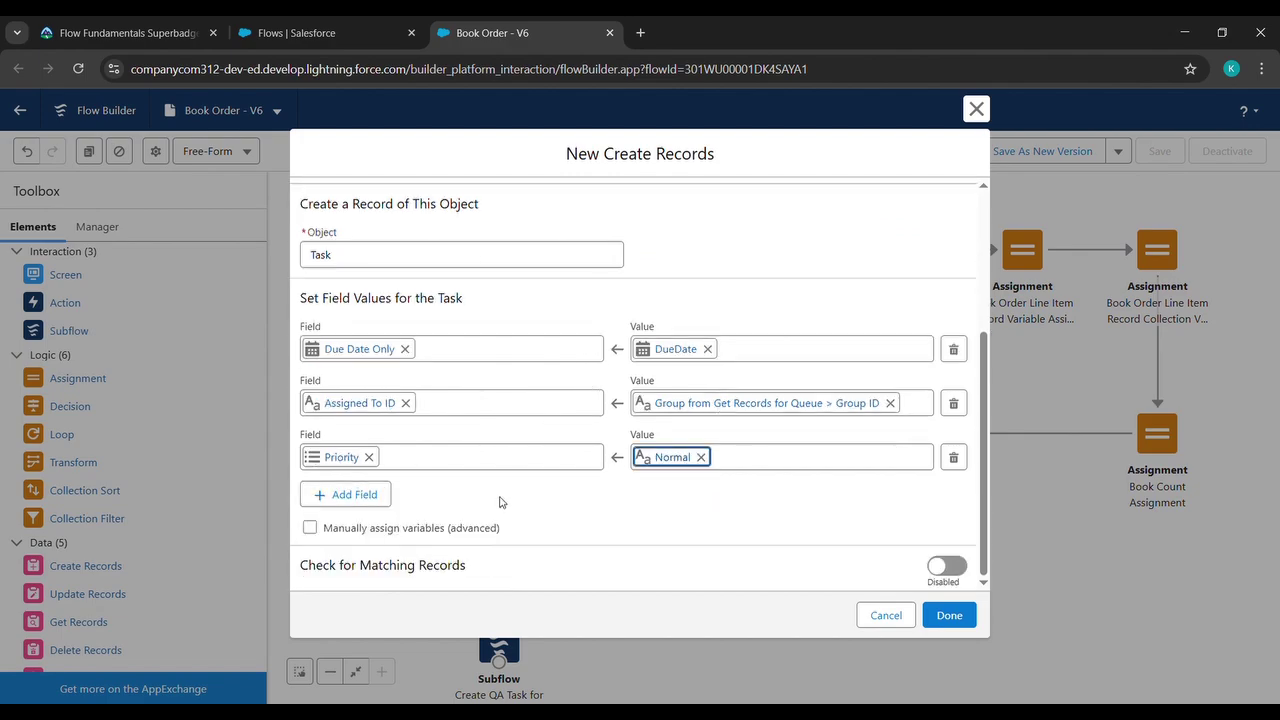
{"action": "left_click", "coordinate": [375, 500]}
{"action": "left_click", "coordinate": [411, 513]}
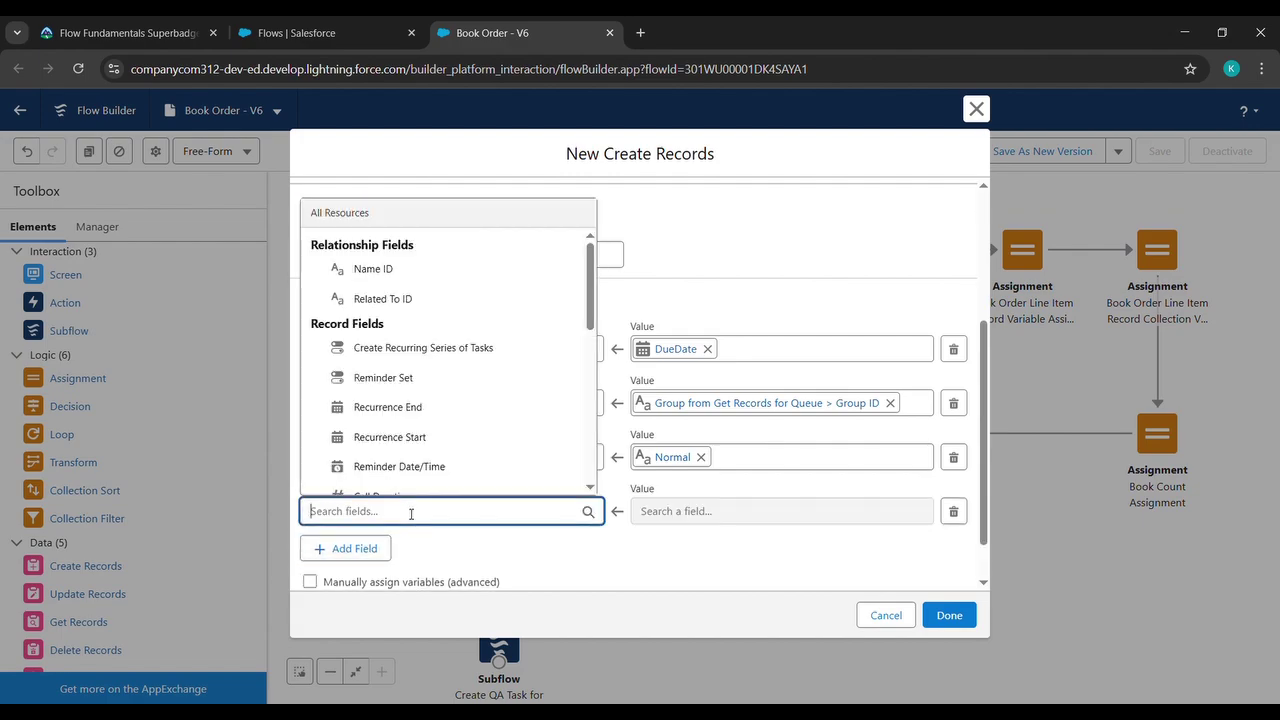
{"action": "type", "text": "subj"}
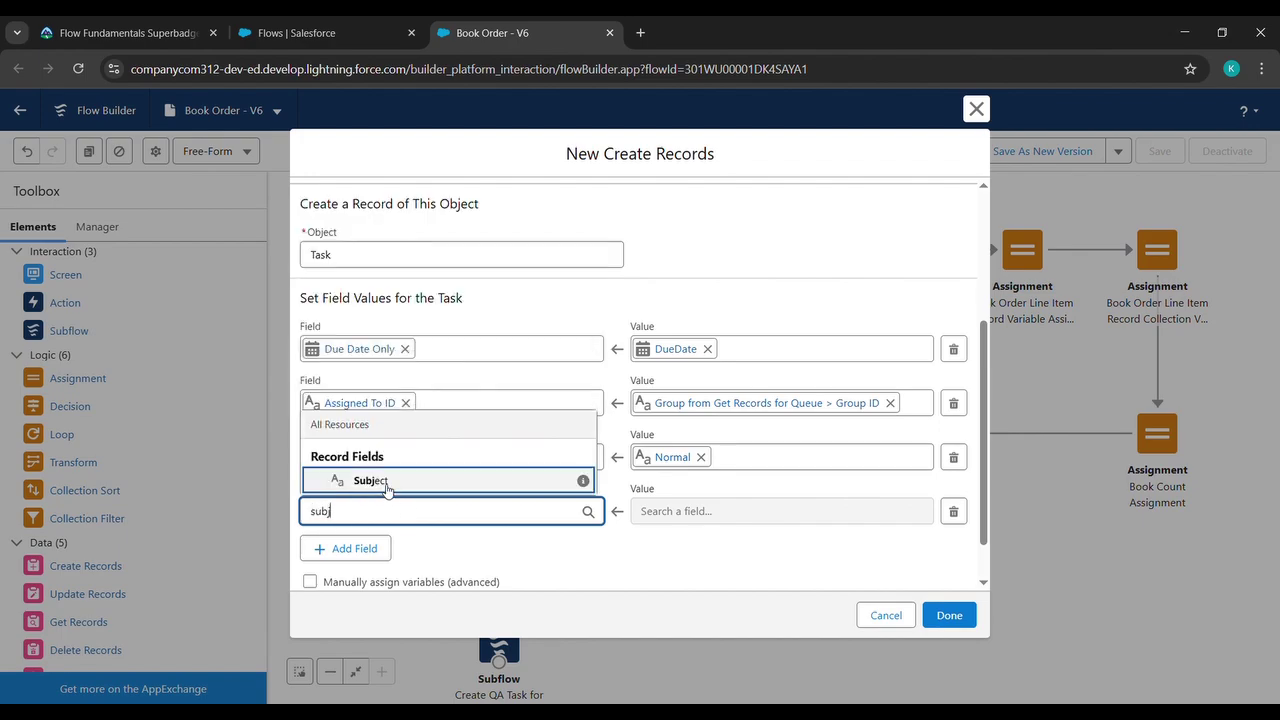
{"action": "left_click", "coordinate": [387, 483]}
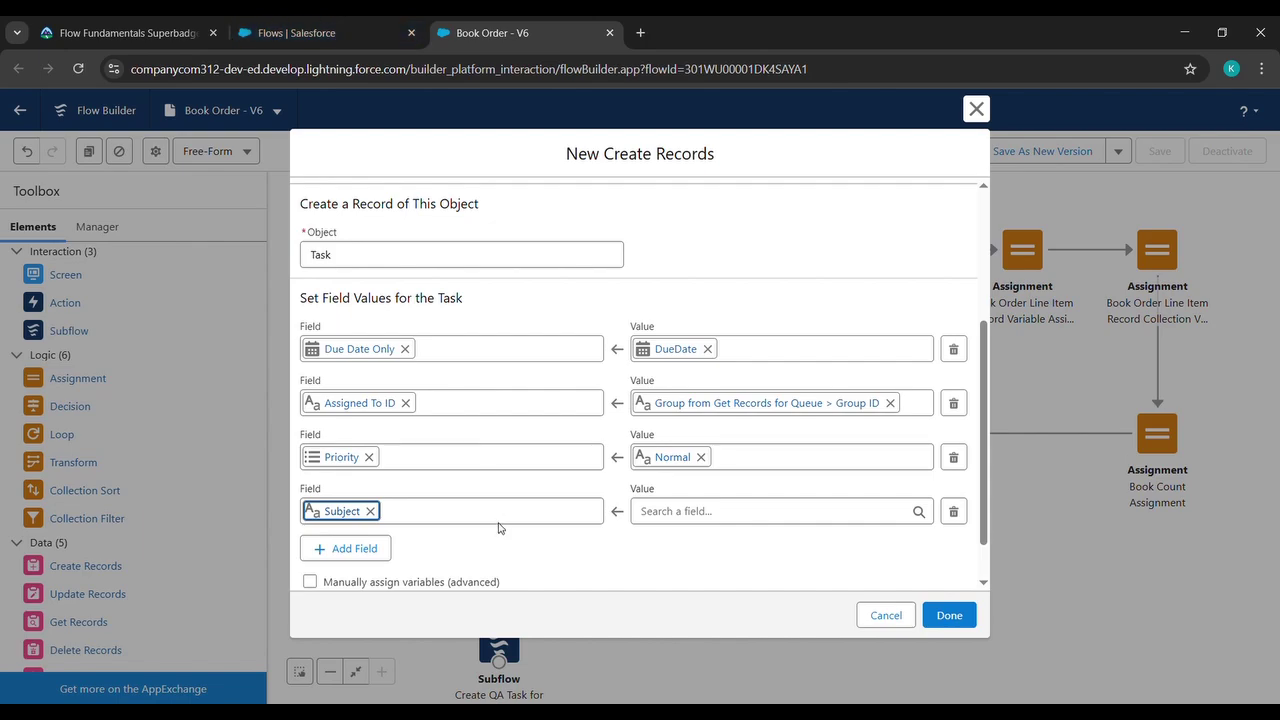
Copy the subject Add Bookmark from the Trailhead instructions and enter it as the Subject field's value.
{"action": "left_click", "coordinate": [148, 28]}
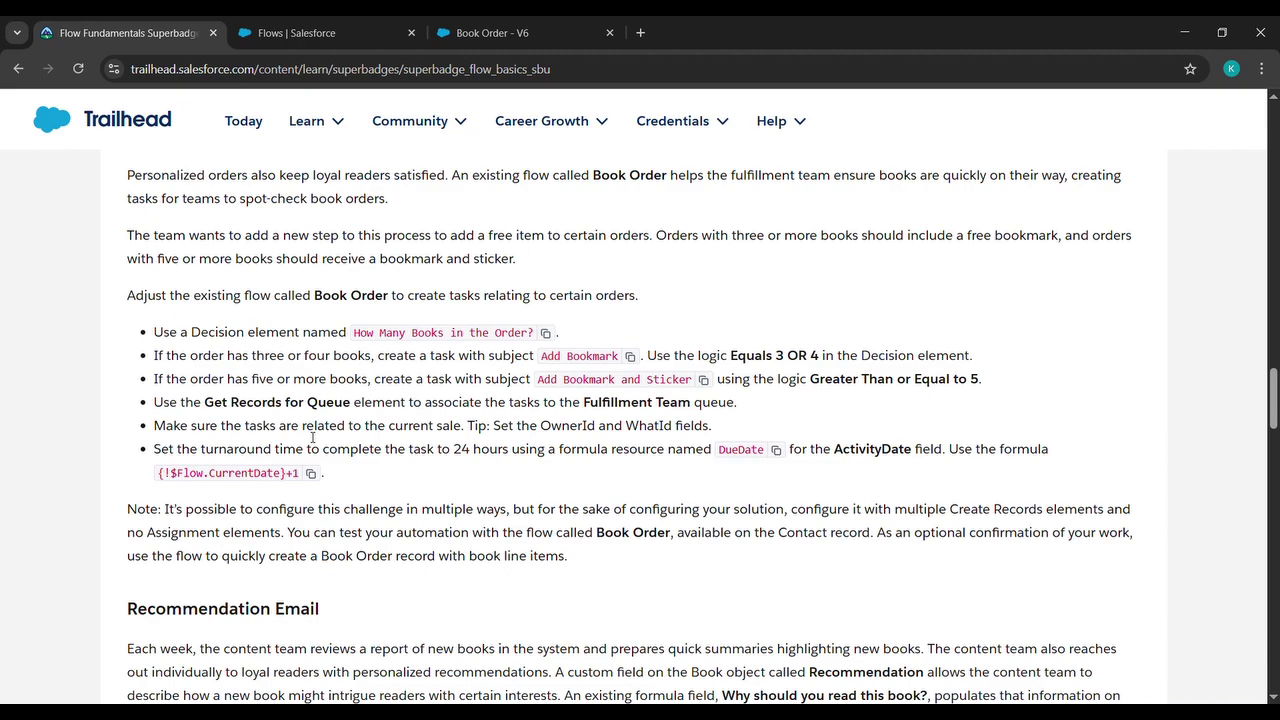
{"action": "left_click", "coordinate": [630, 356]}
{"action": "left_click", "coordinate": [533, 35]}
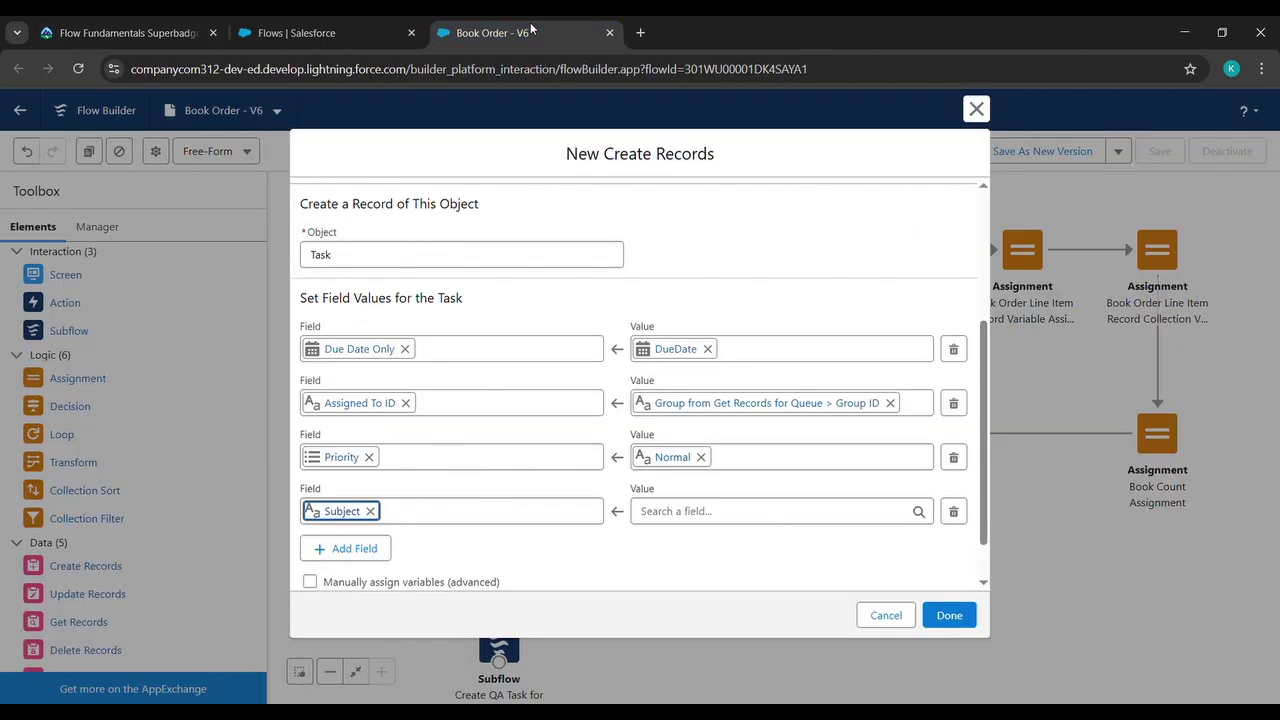
{"action": "left_click", "coordinate": [676, 515]}
{"action": "key", "text": "ctrl+v"}
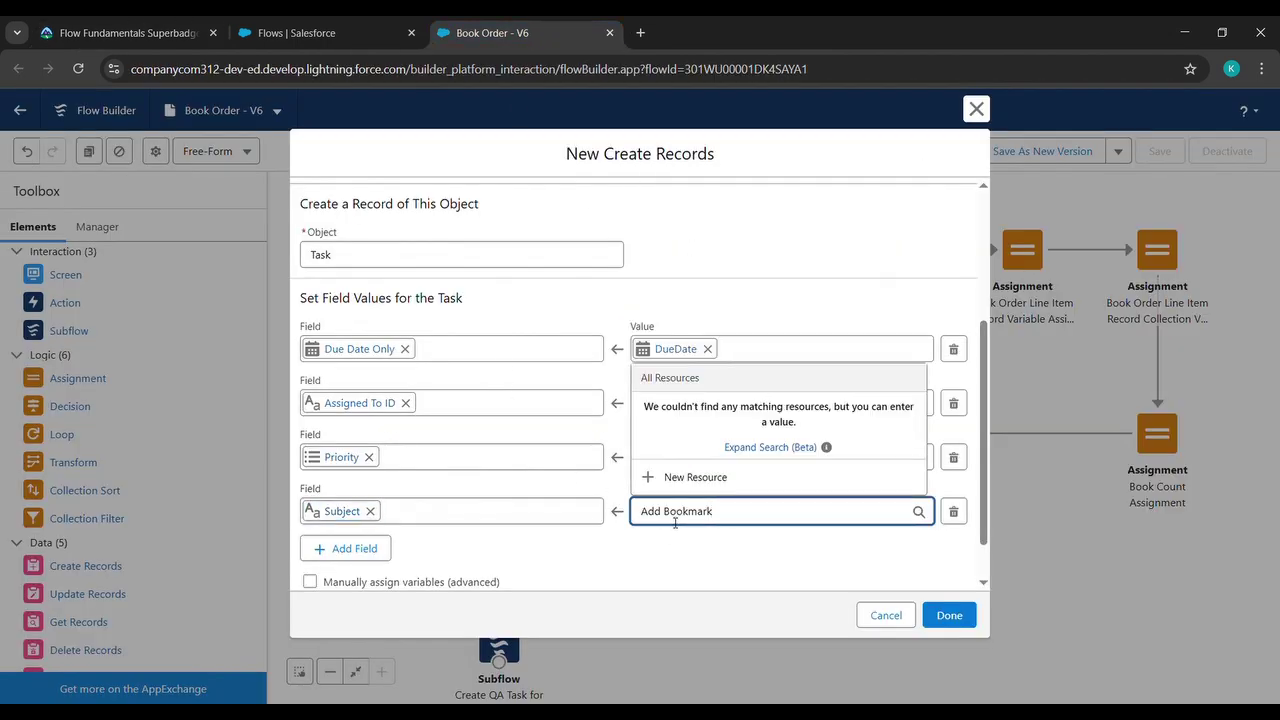
{"action": "left_click", "coordinate": [672, 542]}
Add the Related To ID field to the task and set its value to varBookLineItem > Book Order.
{"action": "scroll", "coordinate": [672, 542], "scroll_direction": "down", "scroll_amount": 2}
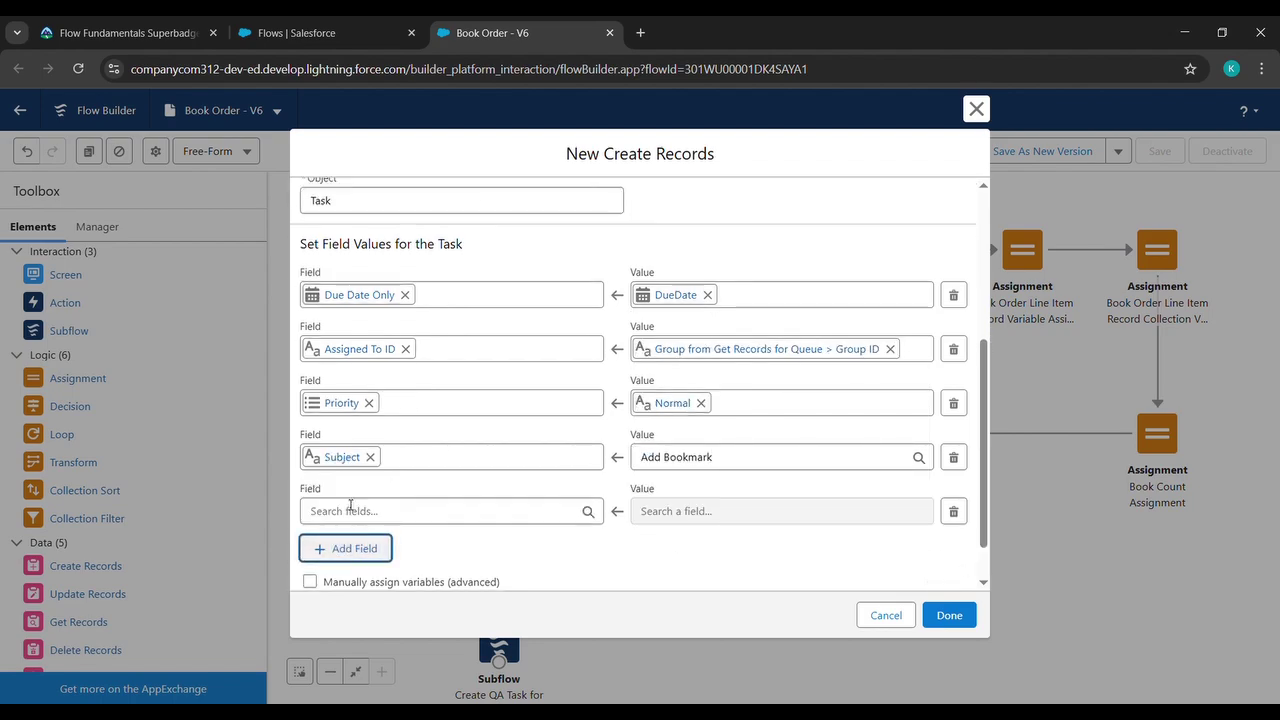
{"action": "left_click", "coordinate": [367, 513]}
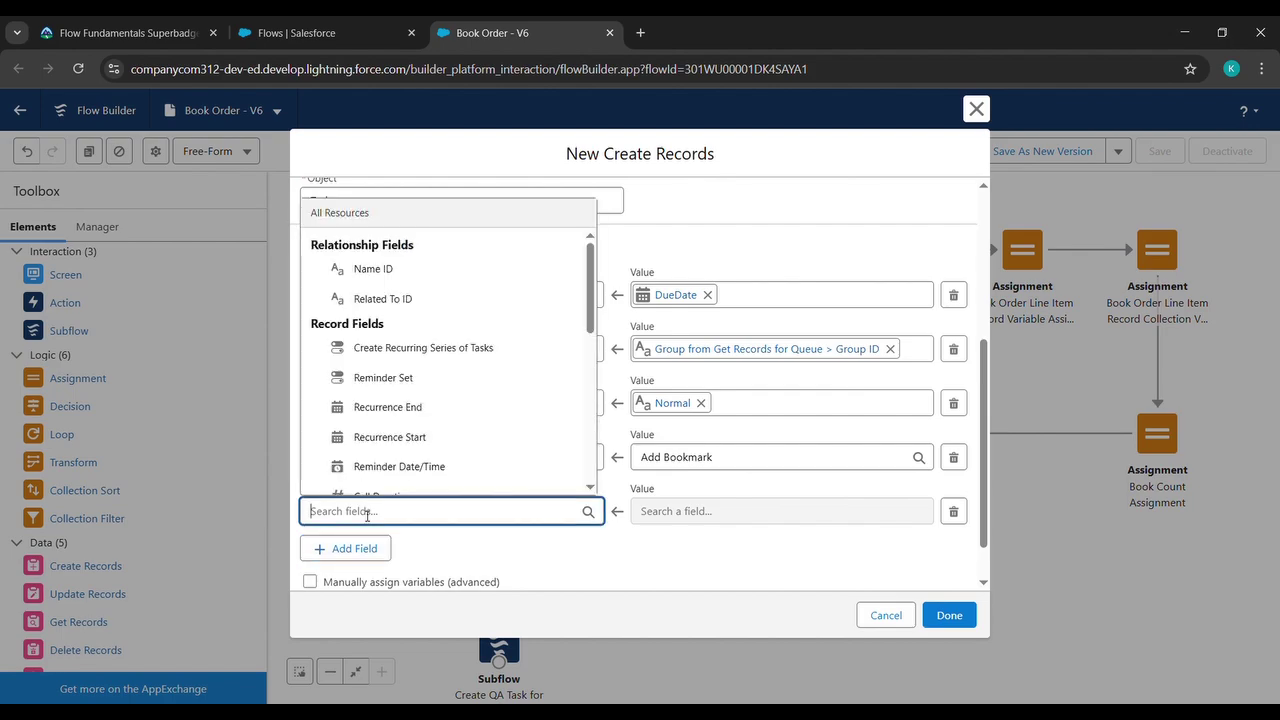
{"action": "left_click", "coordinate": [376, 298]}
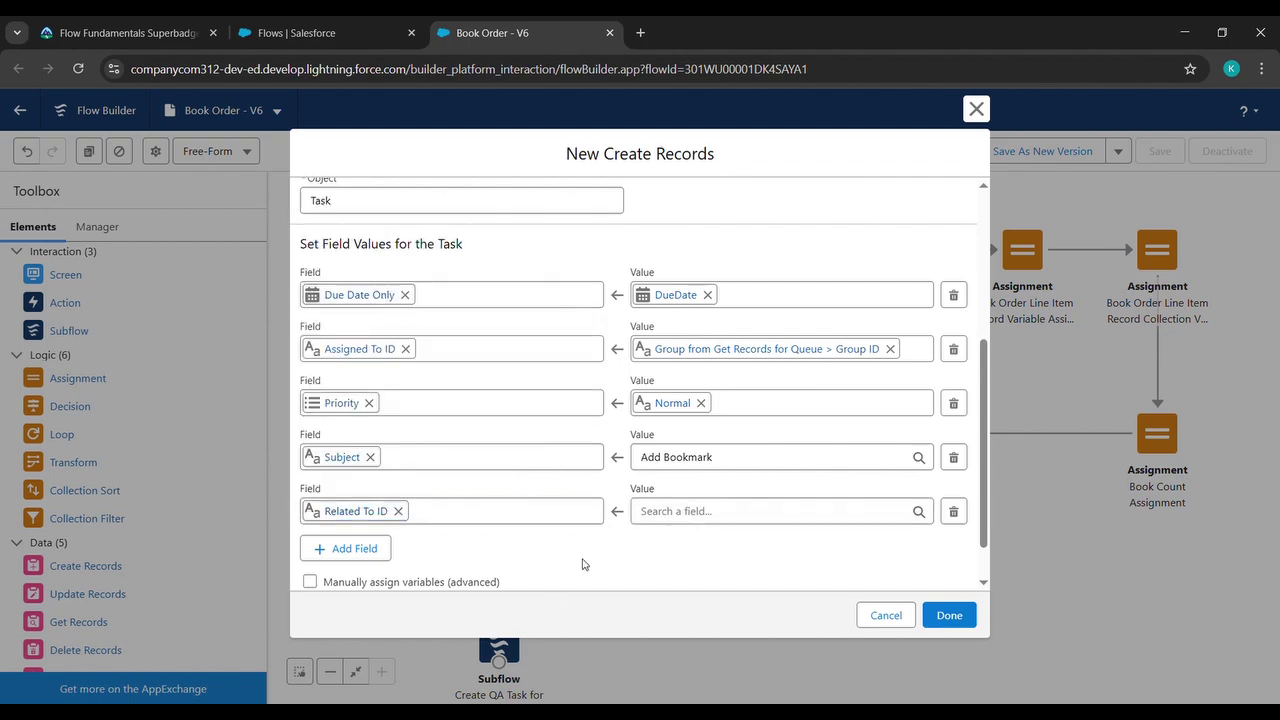
{"action": "left_click", "coordinate": [680, 514]}
{"action": "type", "text": "v"}
{"action": "key", "text": "BackSpace"}
{"action": "type", "text": "var"}
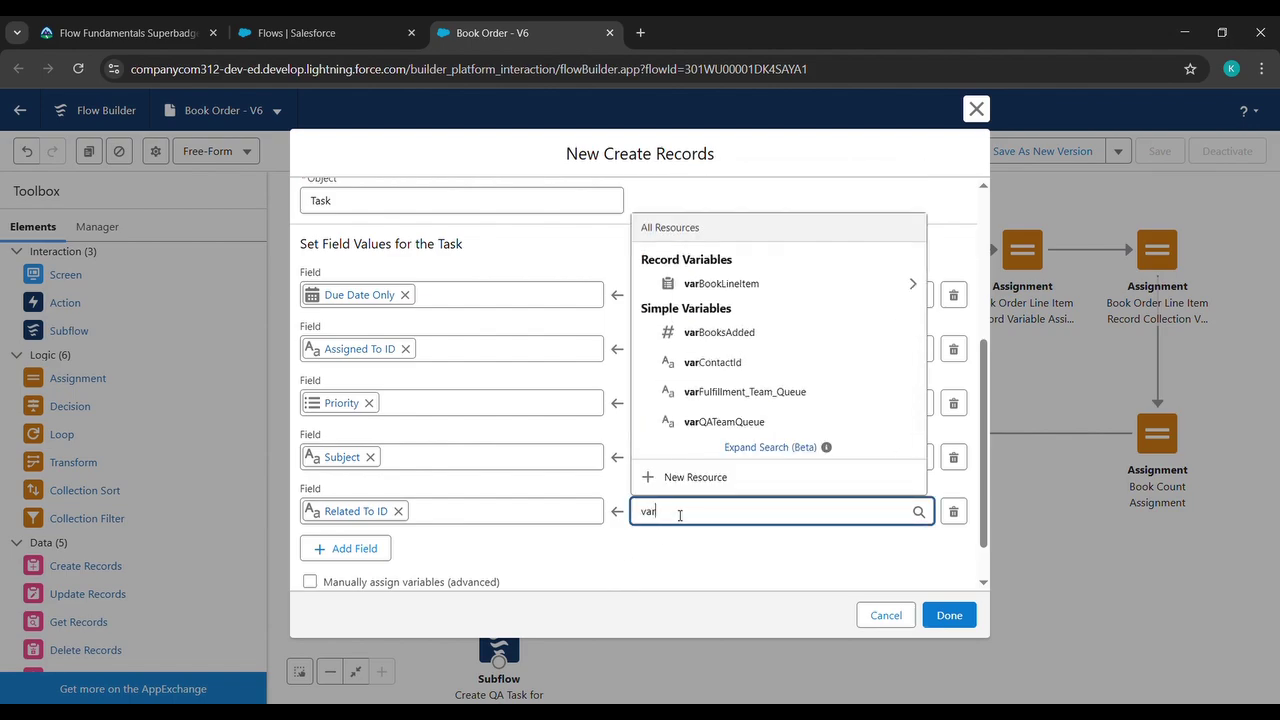
{"action": "left_click", "coordinate": [752, 287]}
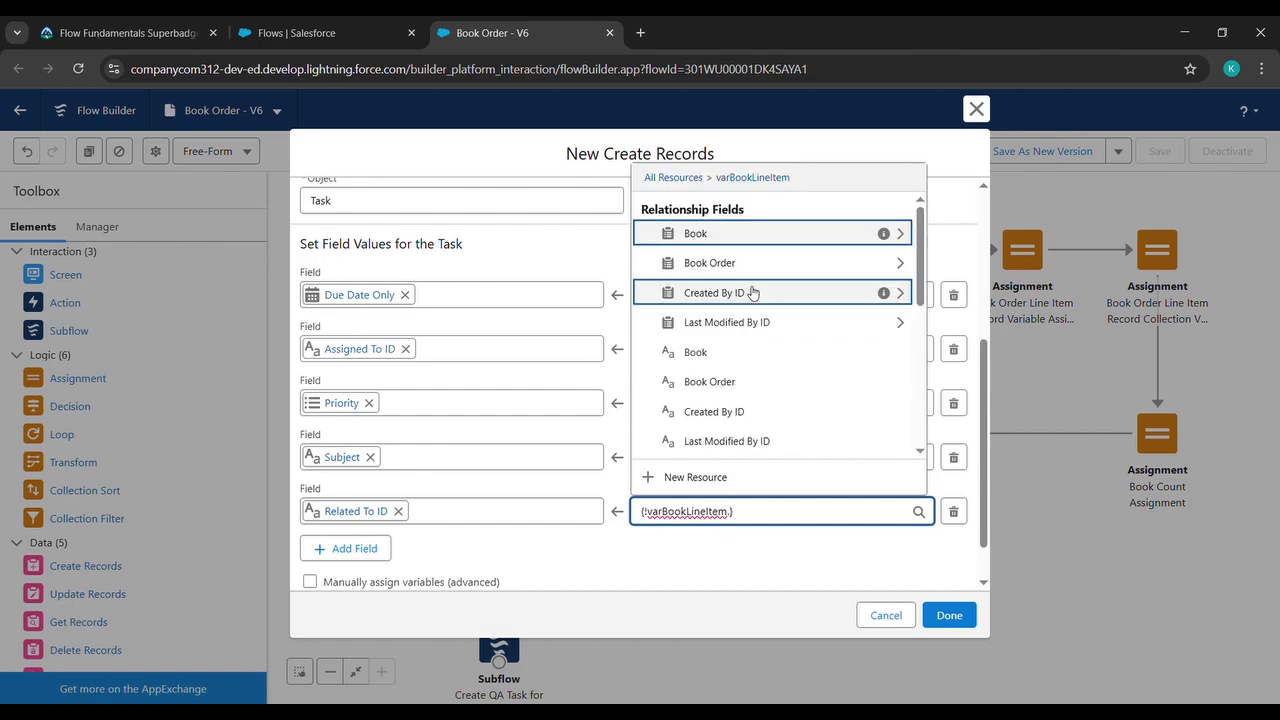
{"action": "left_click", "coordinate": [740, 383]}
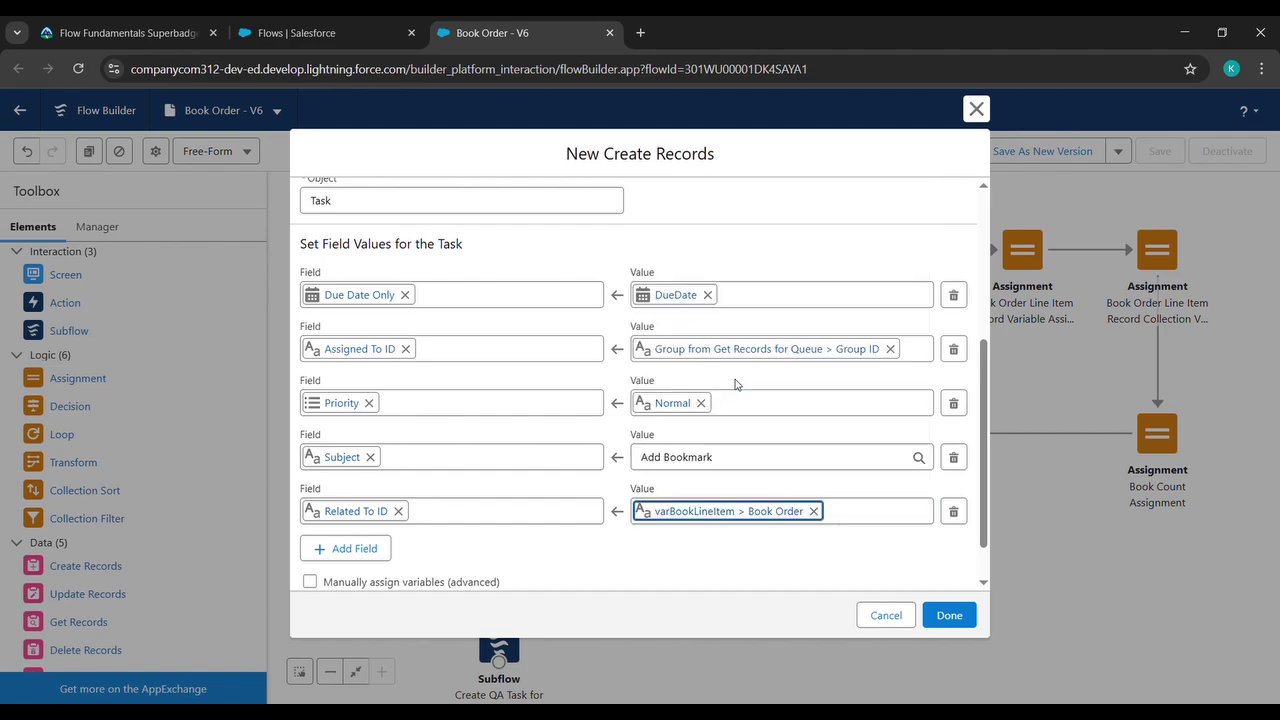
{"action": "left_click", "coordinate": [496, 571]}
Add the Name ID field to the task and set its value to varContactId.
{"action": "left_click", "coordinate": [354, 549]}
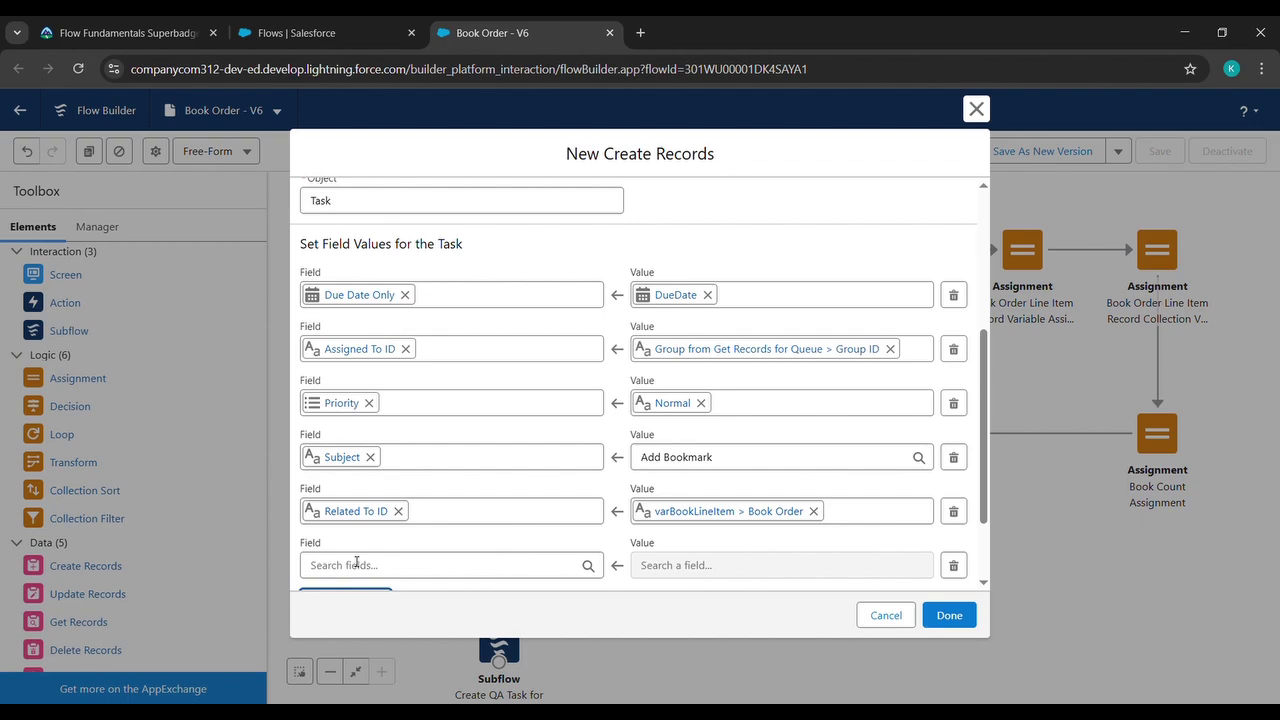
{"action": "left_click", "coordinate": [357, 565]}
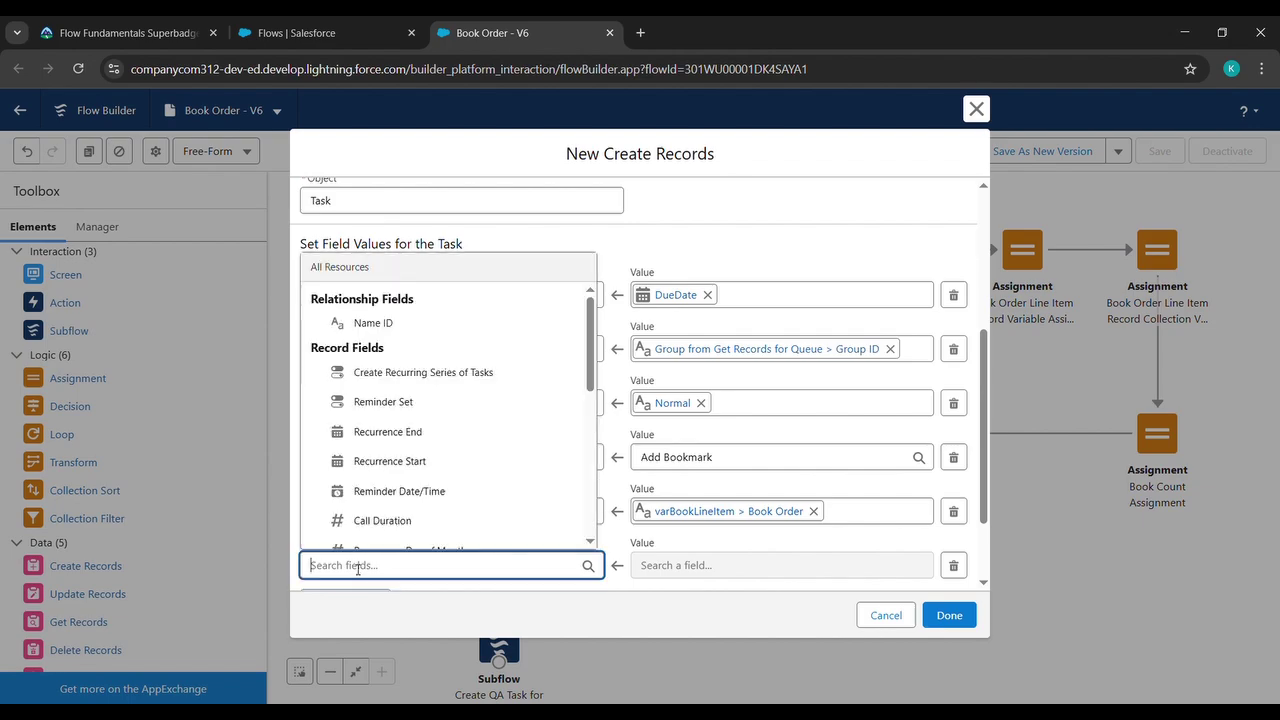
{"action": "left_click", "coordinate": [411, 325]}
{"action": "left_click", "coordinate": [652, 565]}
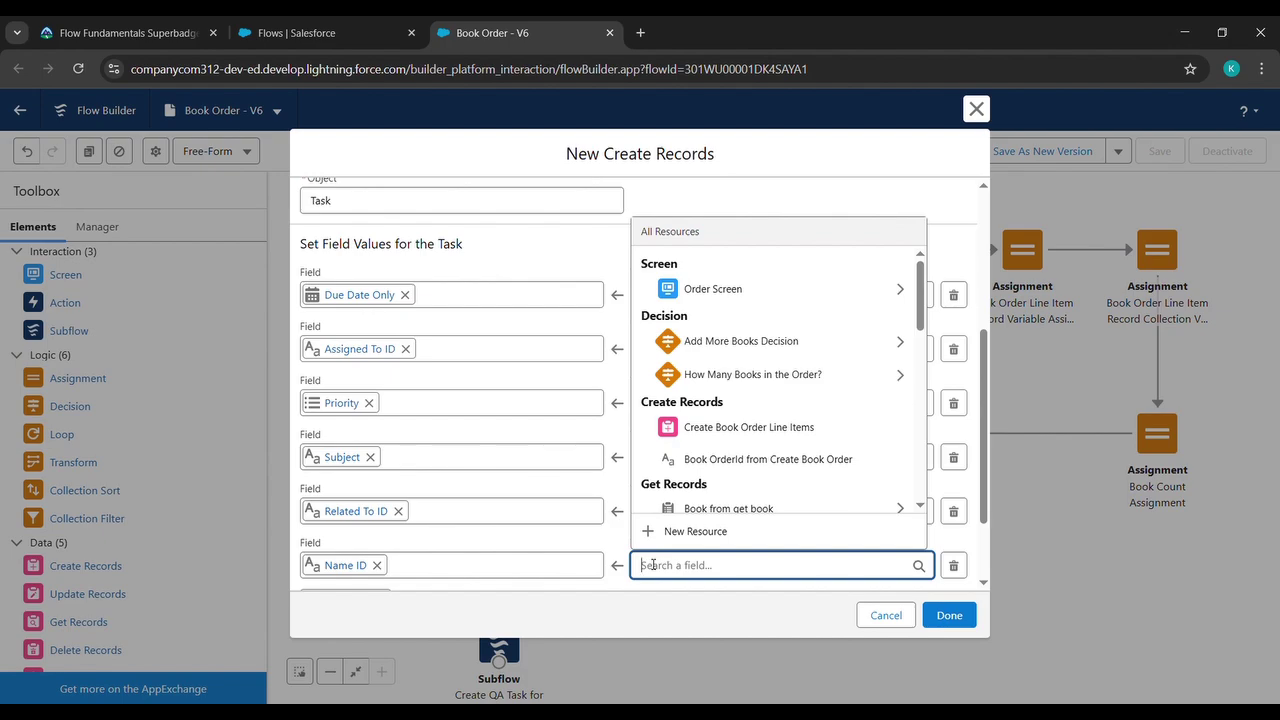
{"action": "type", "text": "var"}
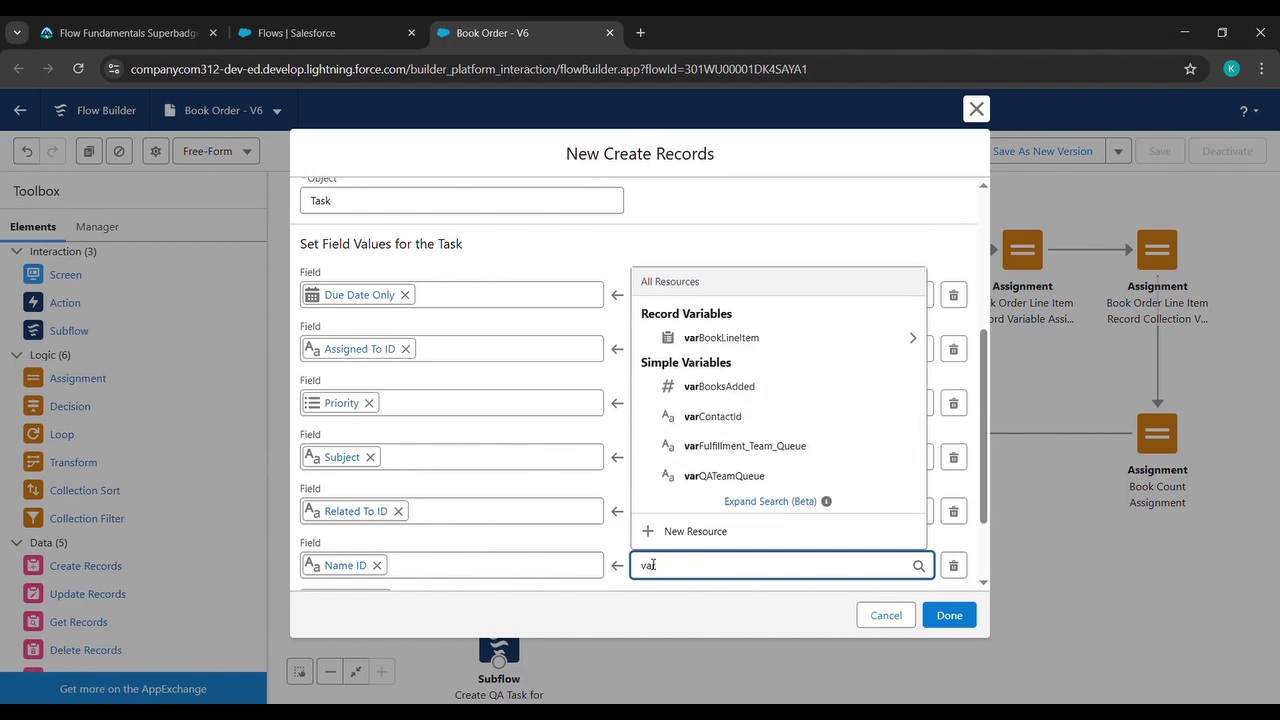
{"action": "left_click", "coordinate": [761, 421]}
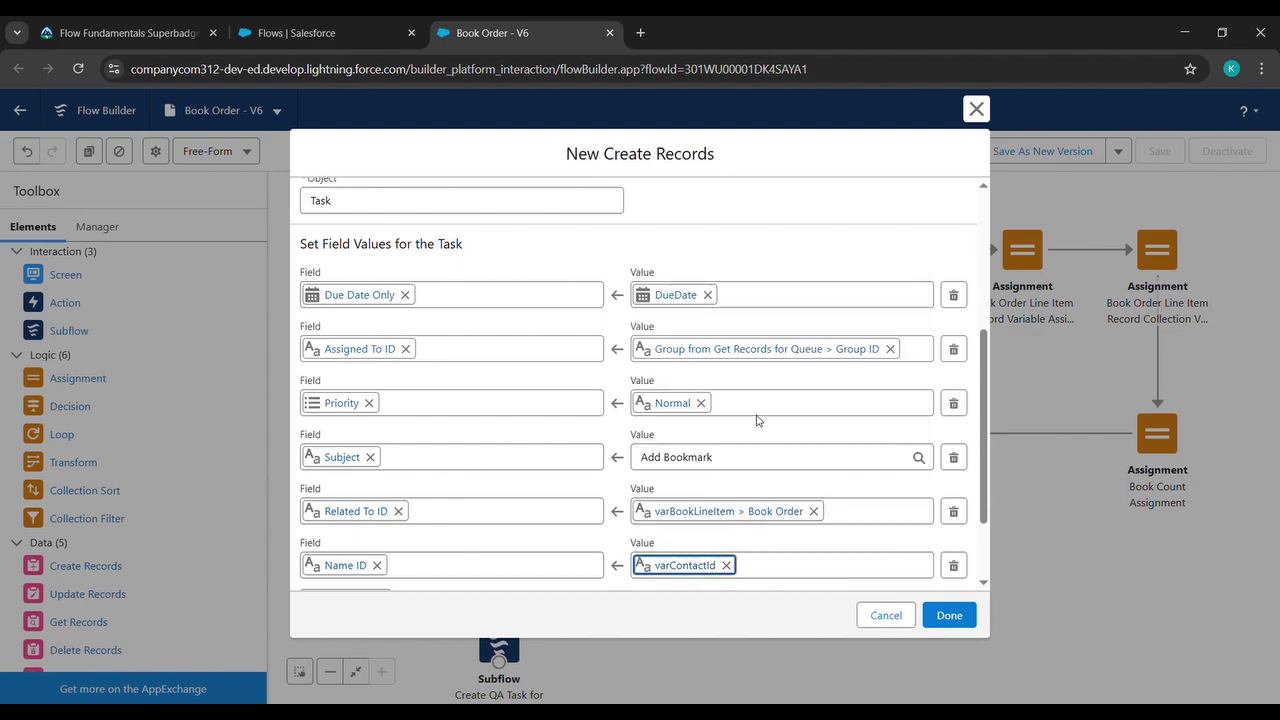
{"action": "scroll", "coordinate": [757, 420], "scroll_direction": "down", "scroll_amount": 2}
{"action": "left_click", "coordinate": [796, 530]}
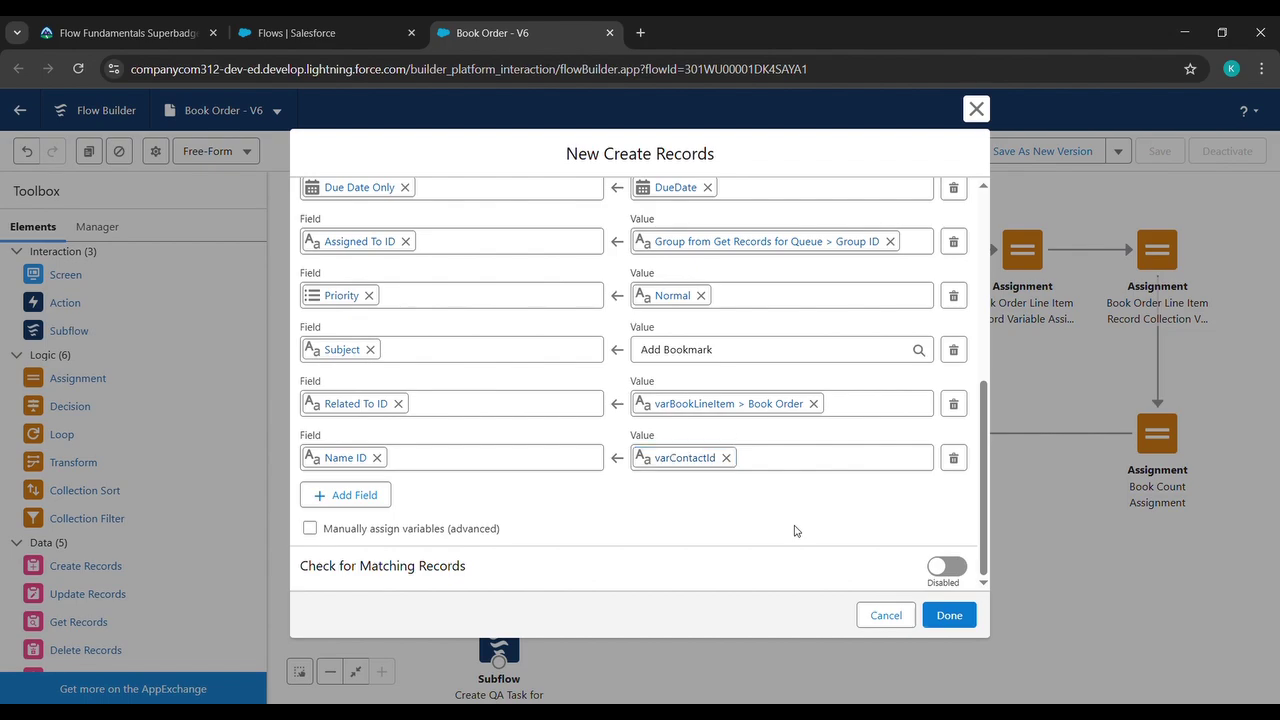
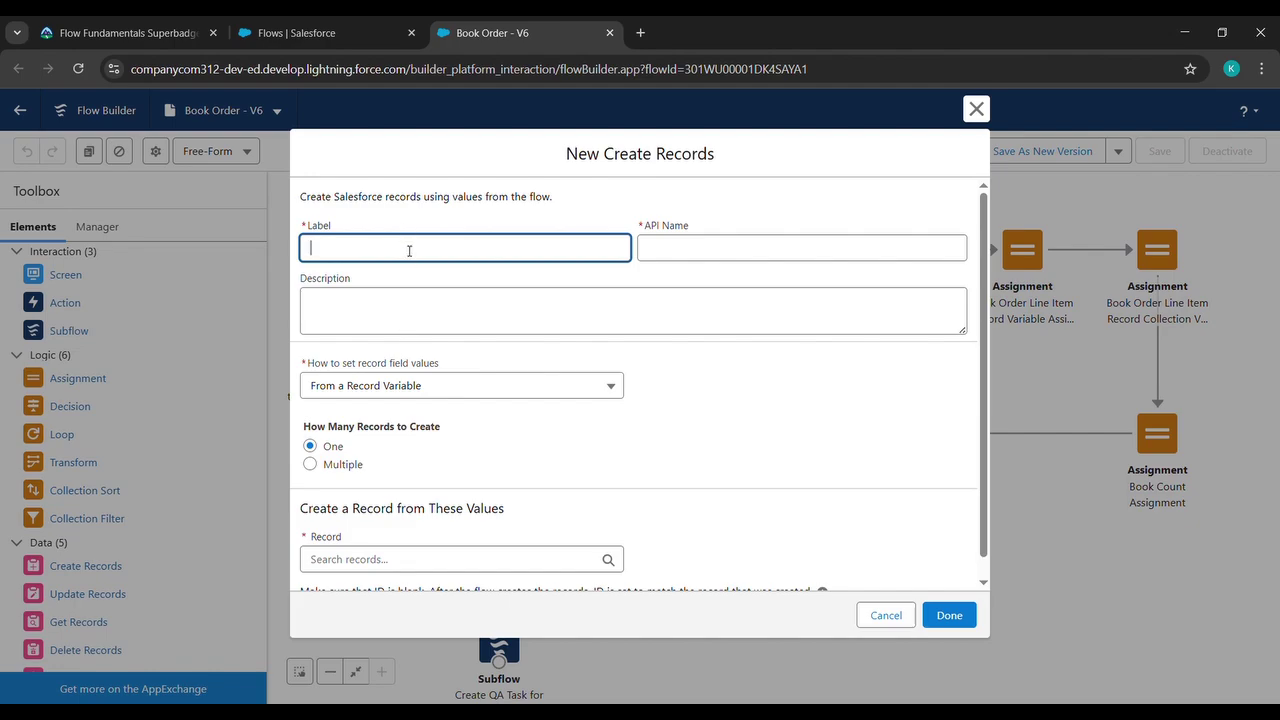
Label the new Create Records element "task greater then or equal to 5" and have it create a Task with manually set field values.
{"action": "type", "text": "task greater then or equal to 5"}
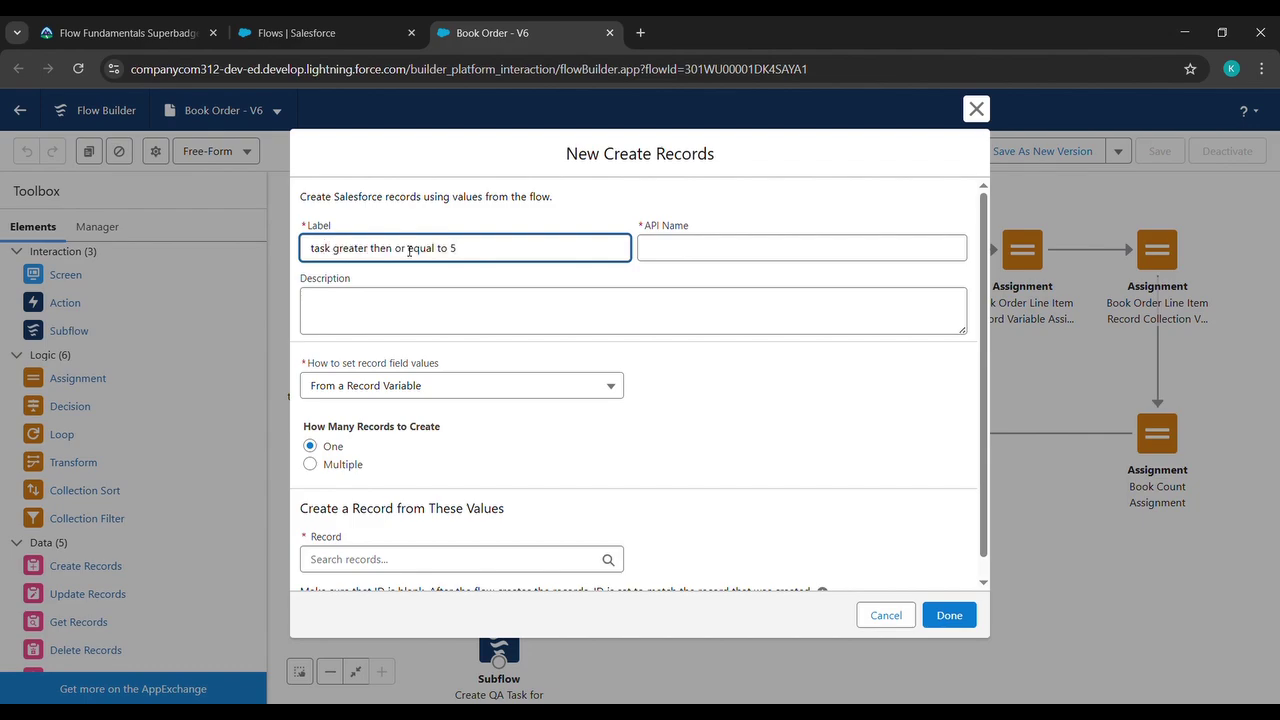
{"action": "left_click", "coordinate": [540, 362]}
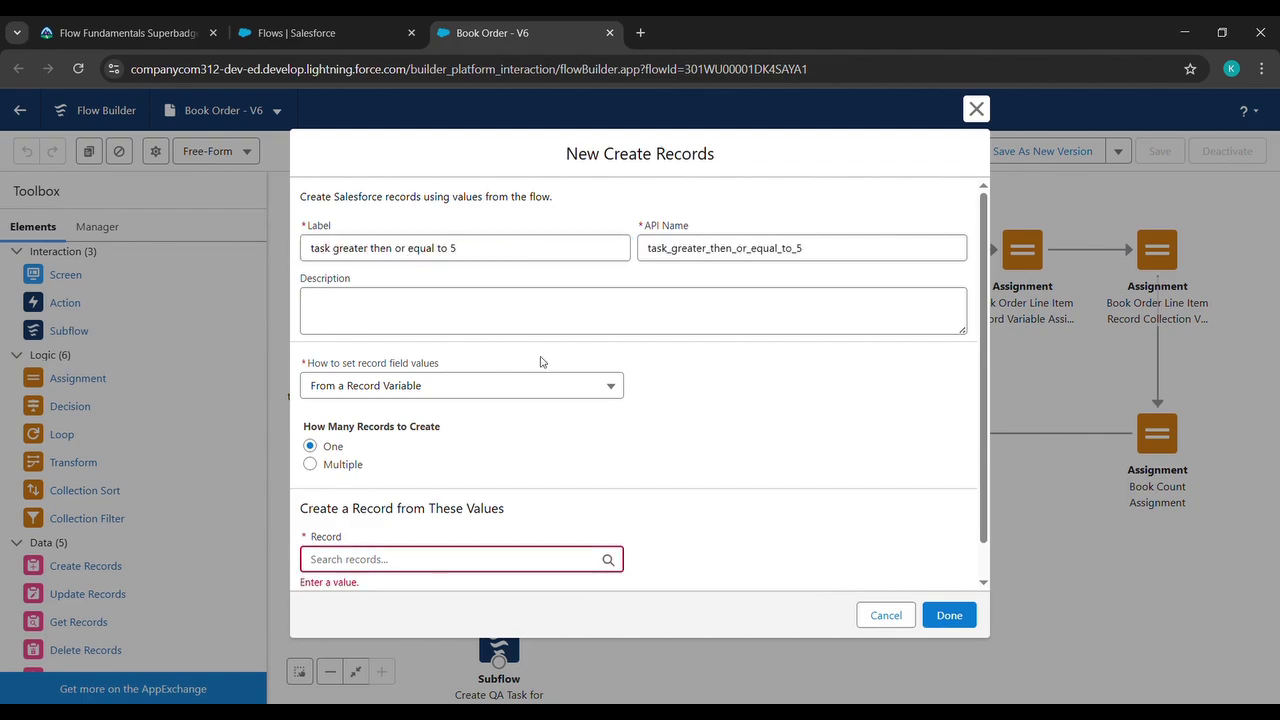
{"action": "left_click", "coordinate": [525, 385]}
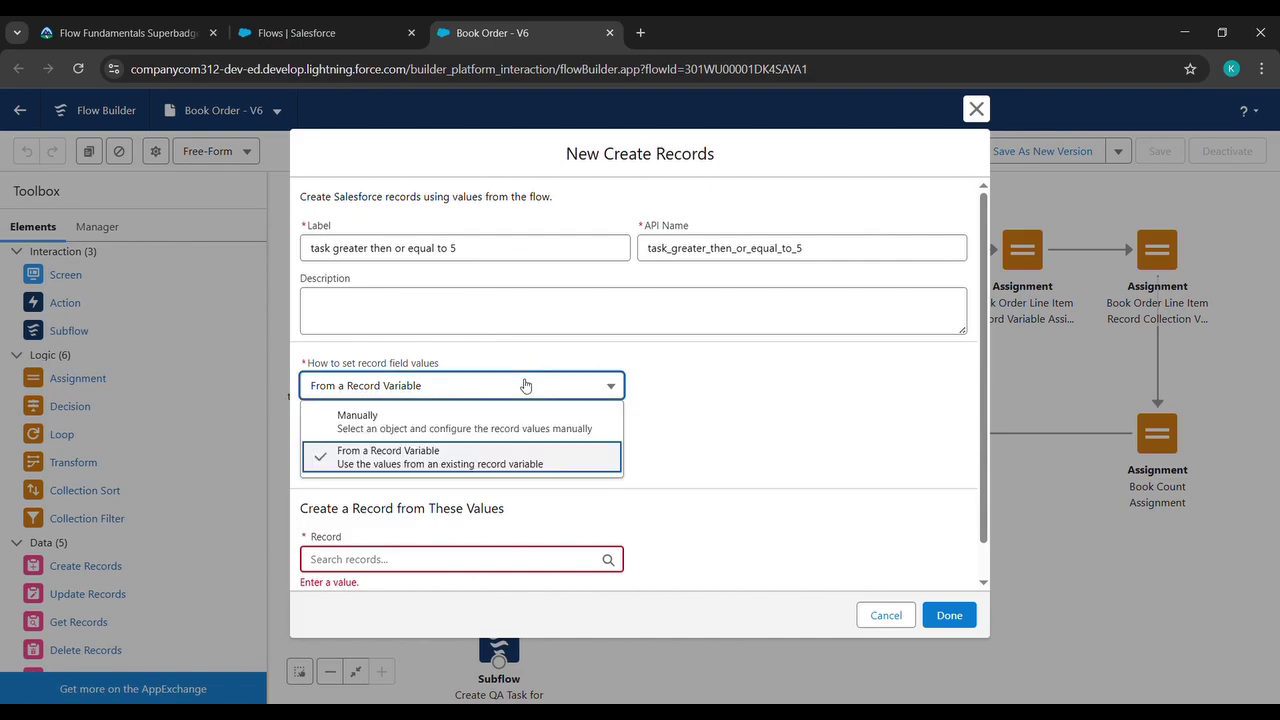
{"action": "left_click", "coordinate": [455, 421]}
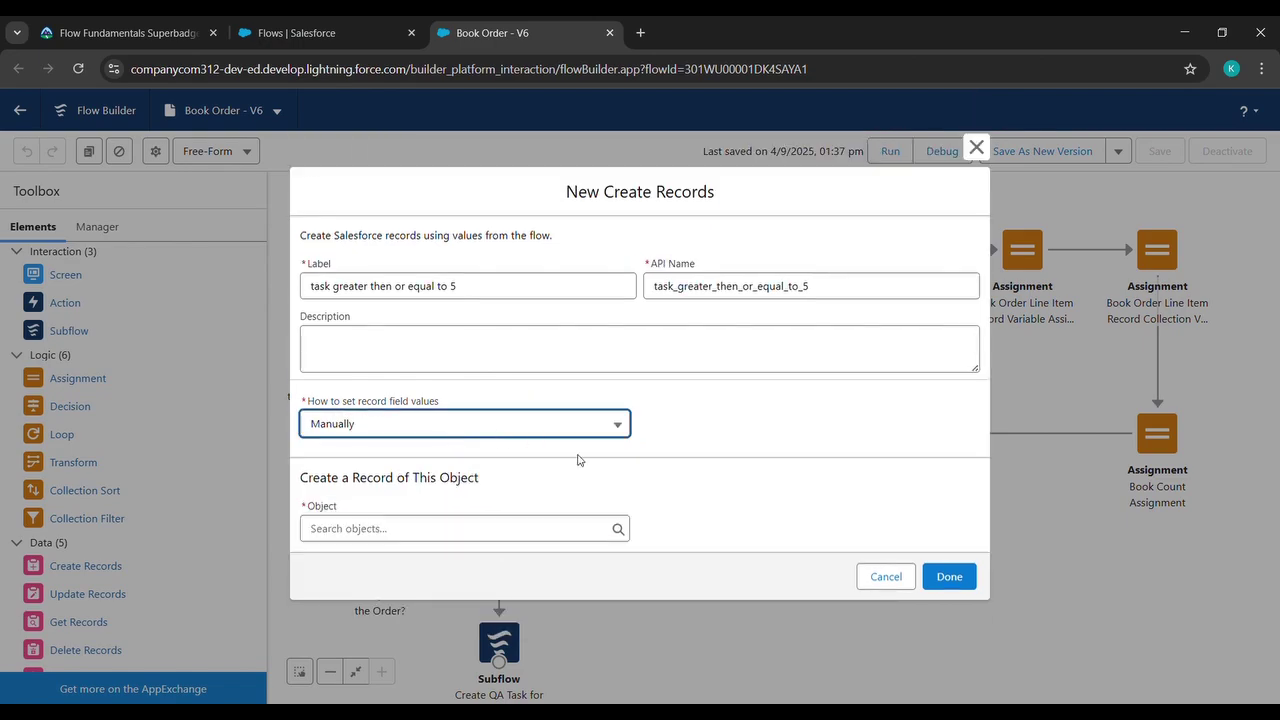
{"action": "left_click", "coordinate": [520, 530]}
{"action": "type", "text": "tas"}
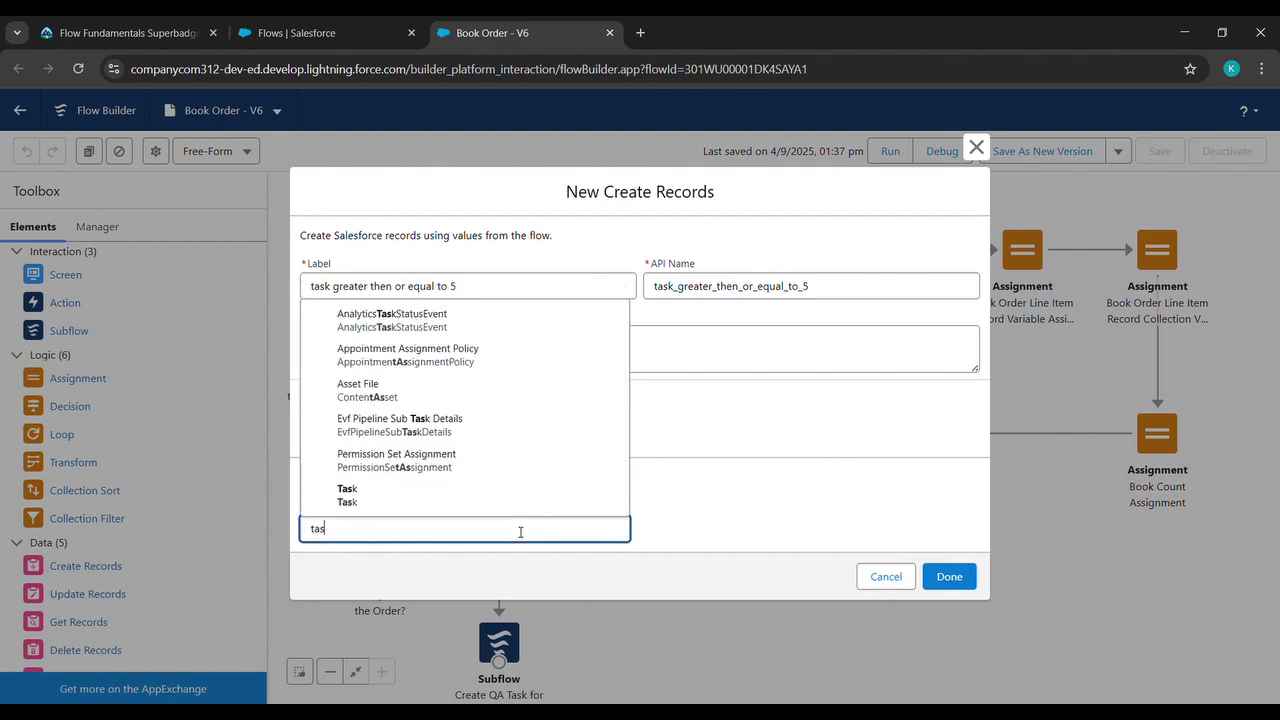
{"action": "left_click", "coordinate": [449, 496]}
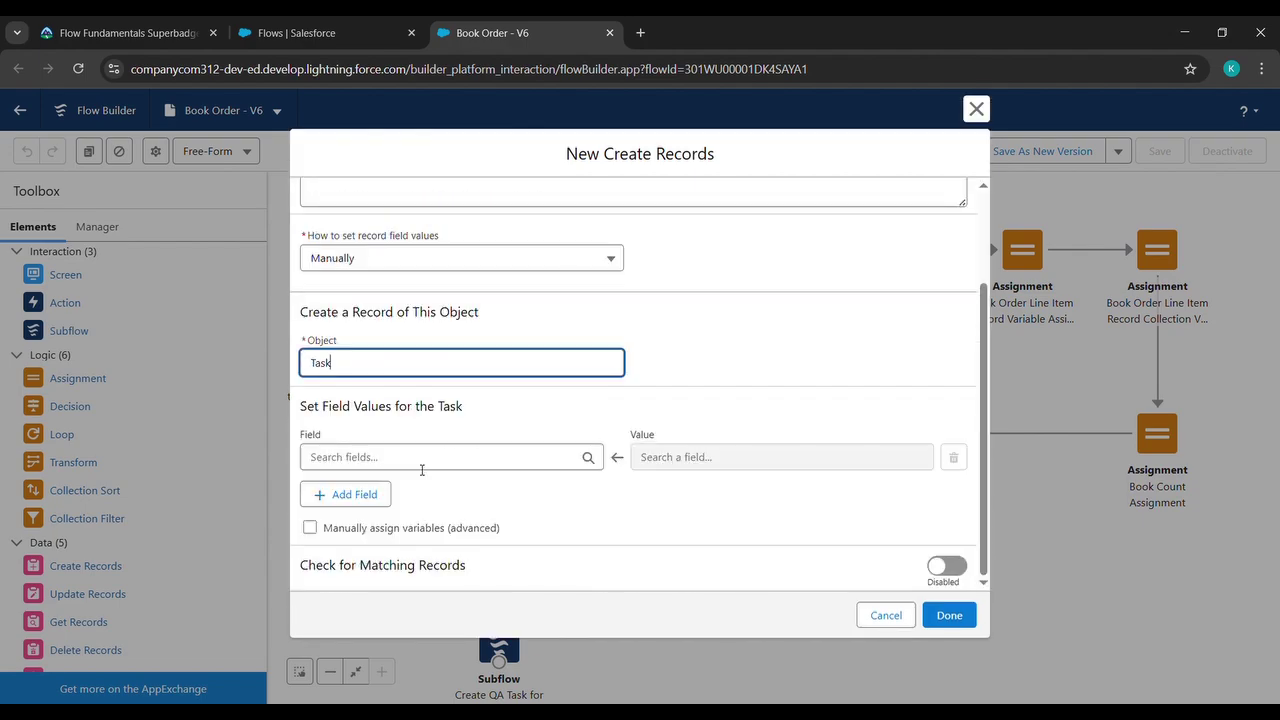
Set the Due Date Only field of the five-or-more-books task to the DueDate formula.
{"action": "left_click", "coordinate": [422, 468]}
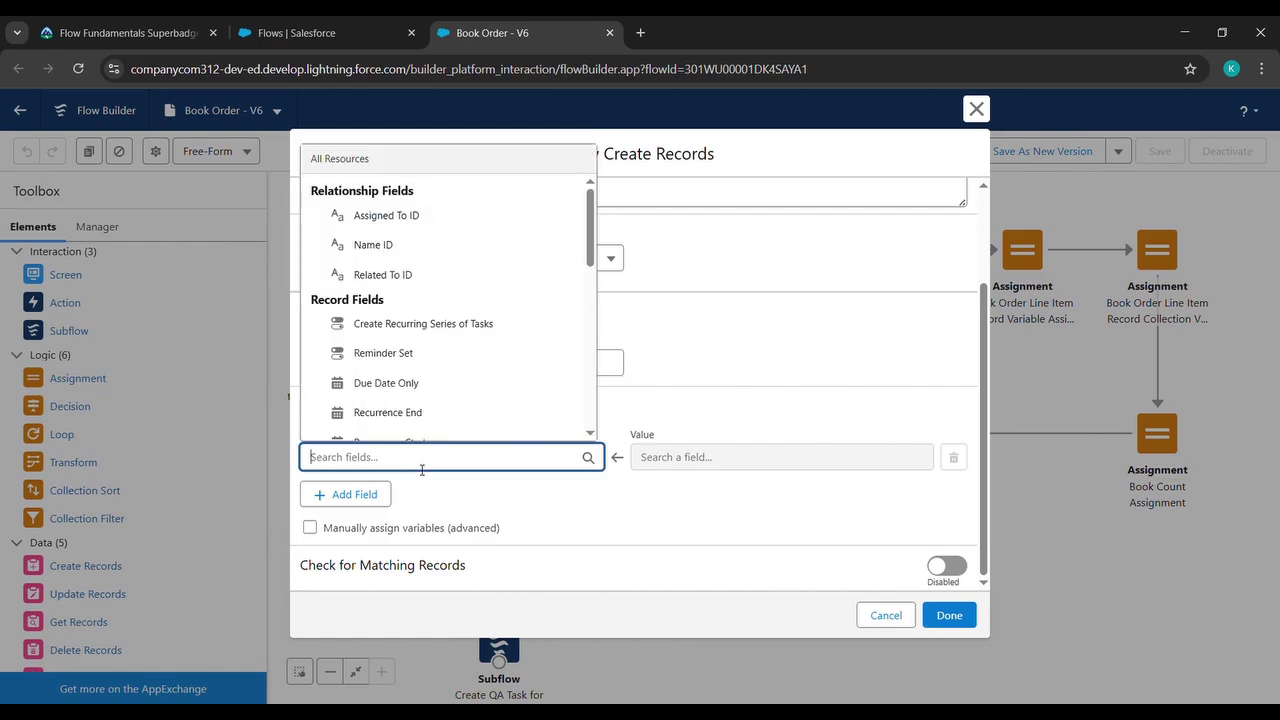
{"action": "left_click", "coordinate": [417, 390]}
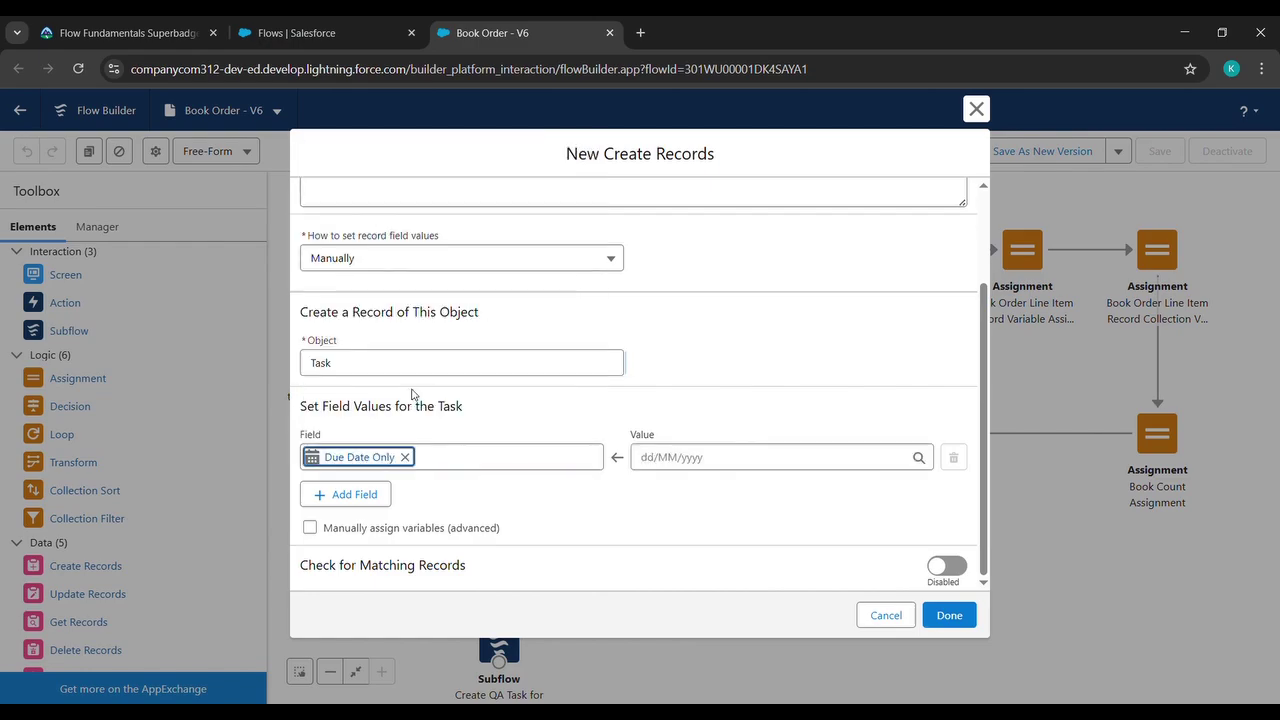
{"action": "left_click", "coordinate": [663, 458]}
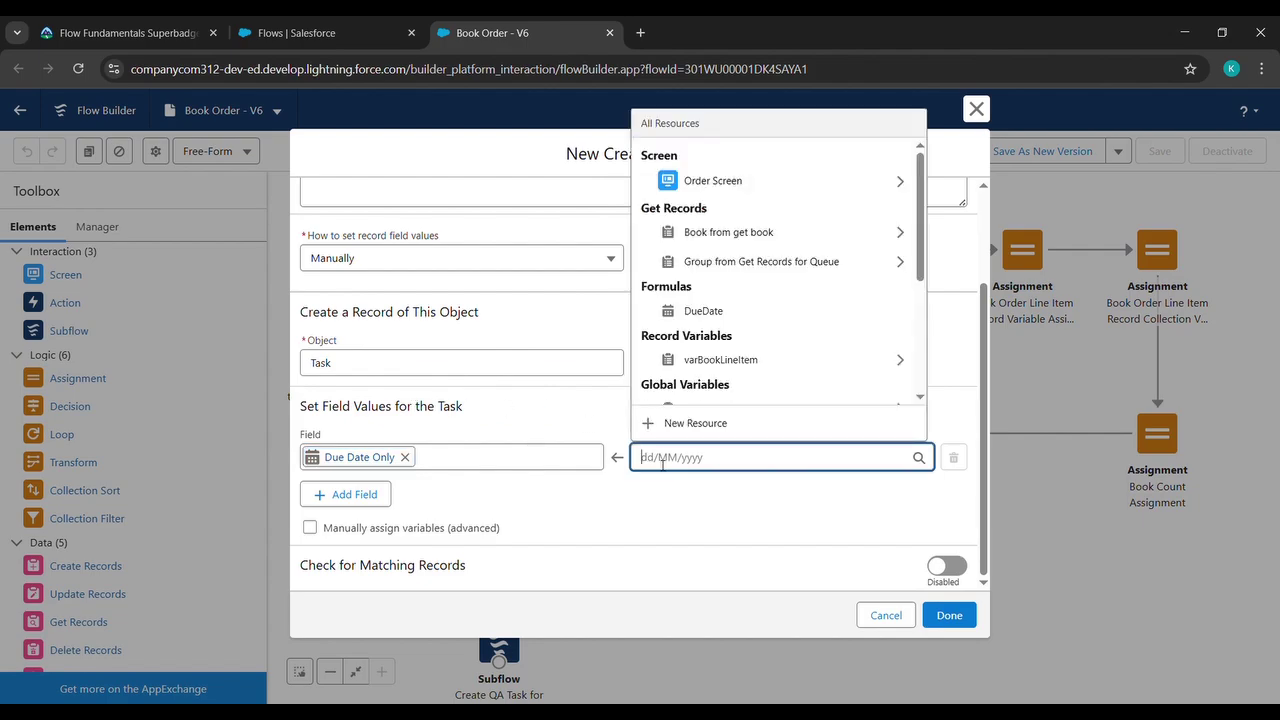
{"action": "scroll", "coordinate": [695, 370], "scroll_direction": "down", "scroll_amount": 2}
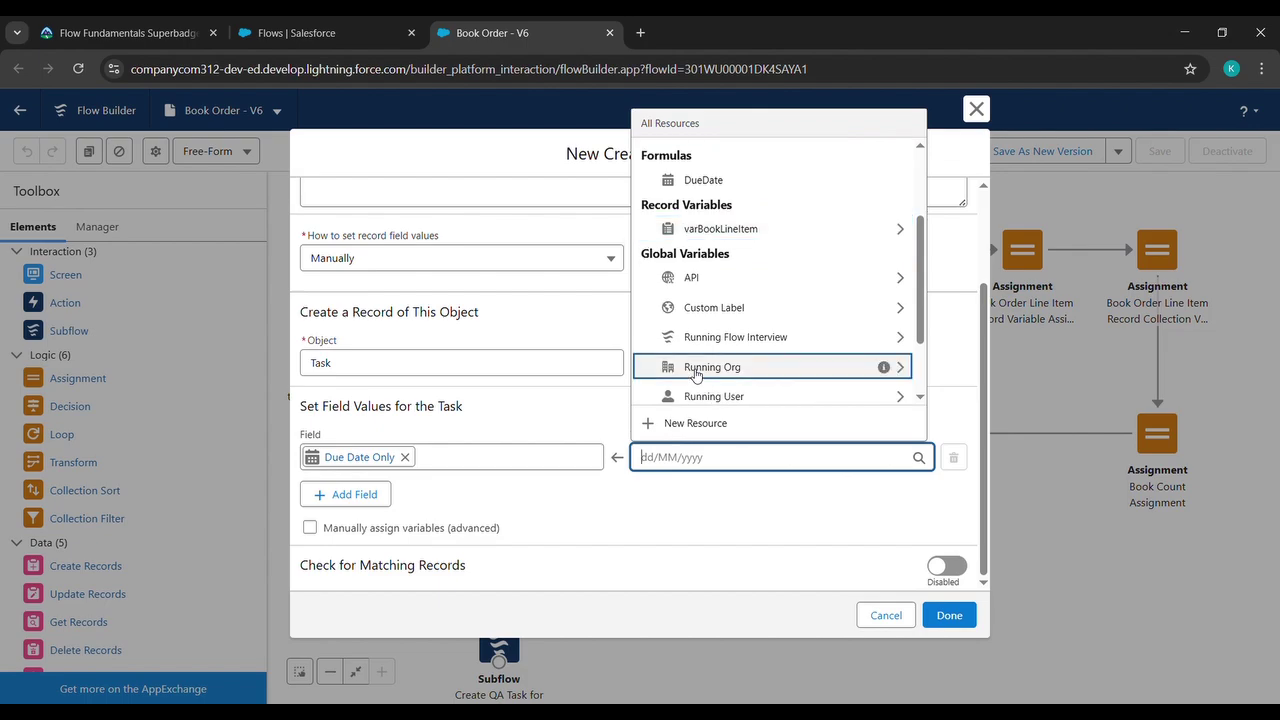
{"action": "type", "text": "due"}
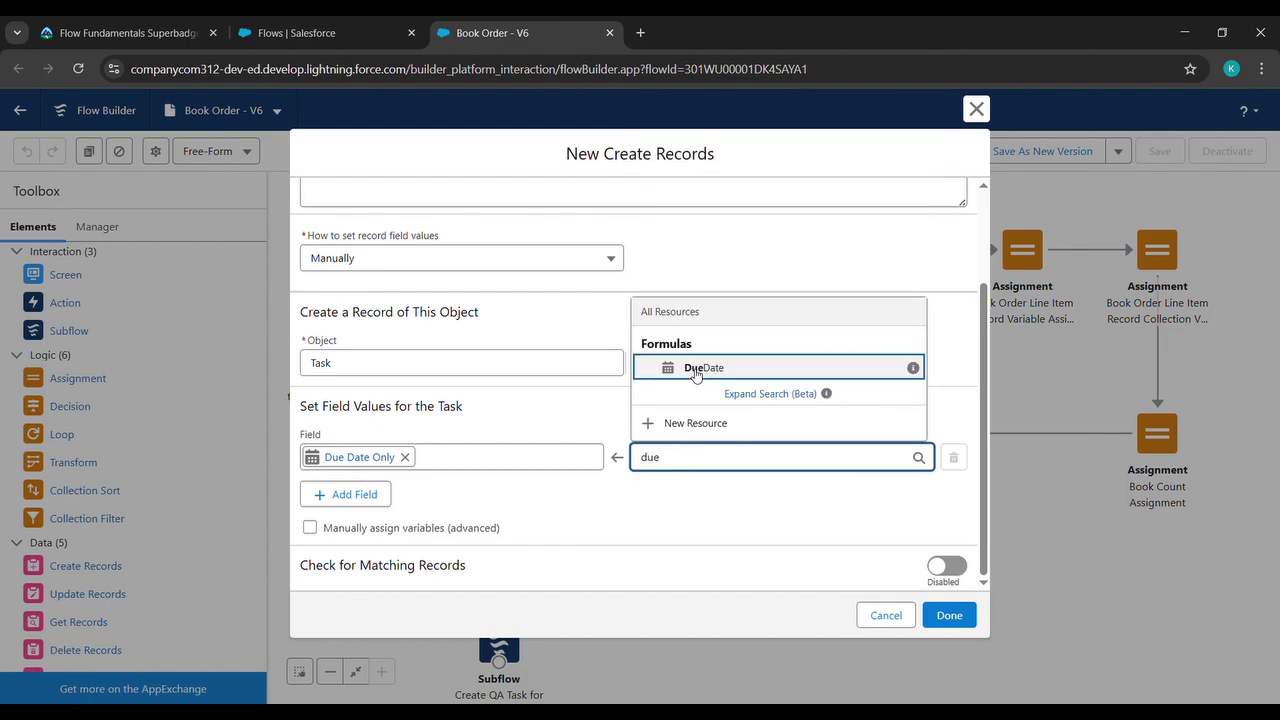
{"action": "left_click", "coordinate": [695, 370]}
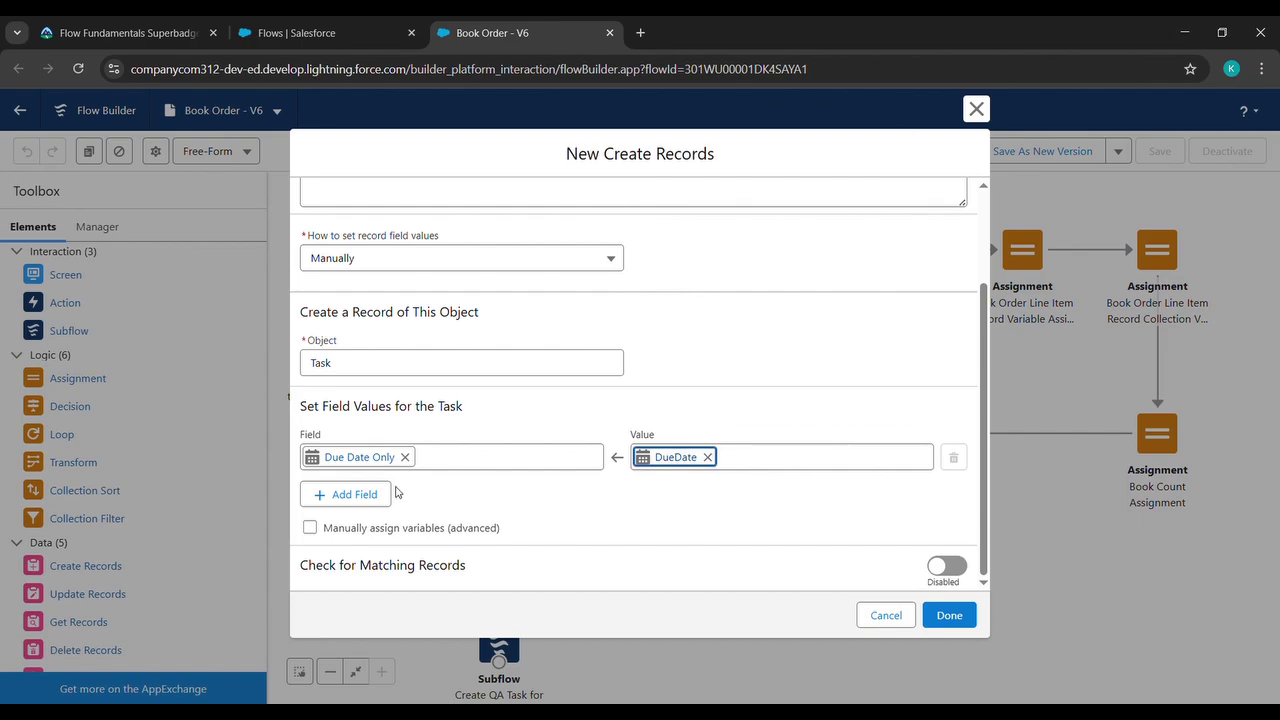
Add the Assigned To ID field to the five-or-more-books task and set it to Group from Get Records for Queue > Group ID.
{"action": "left_click", "coordinate": [365, 494]}
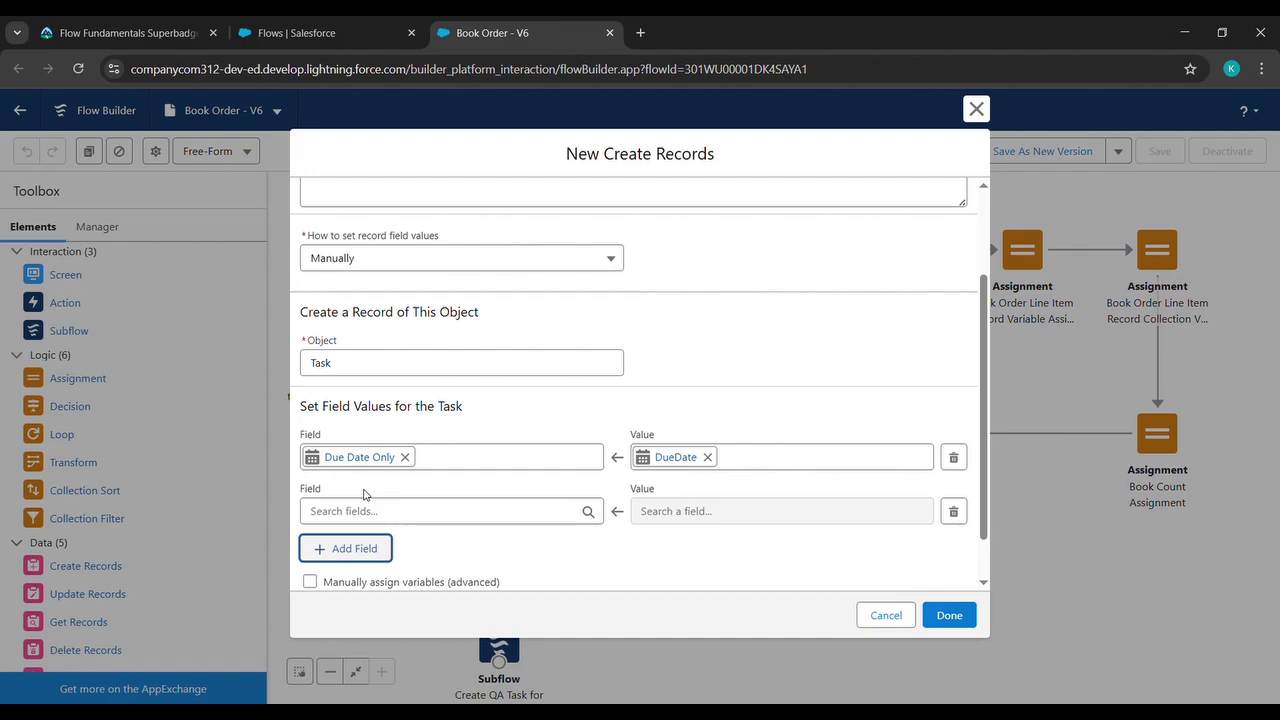
{"action": "left_click", "coordinate": [392, 512]}
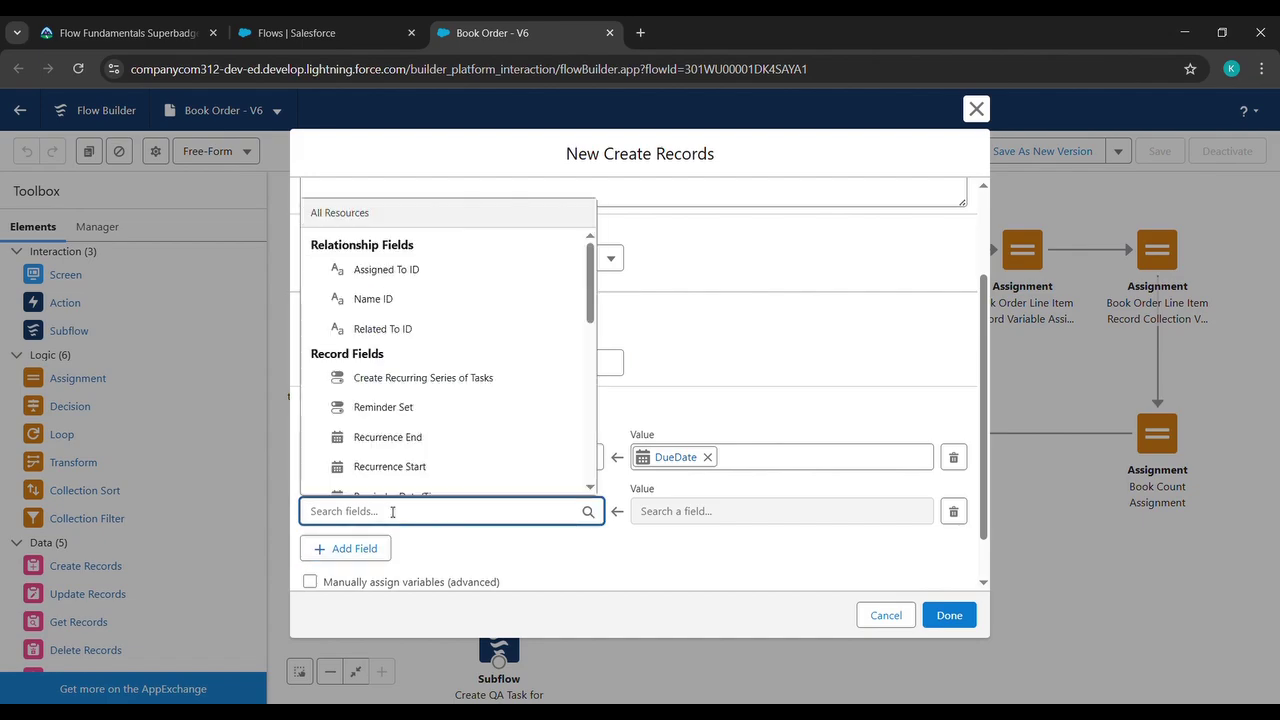
{"action": "left_click", "coordinate": [400, 270]}
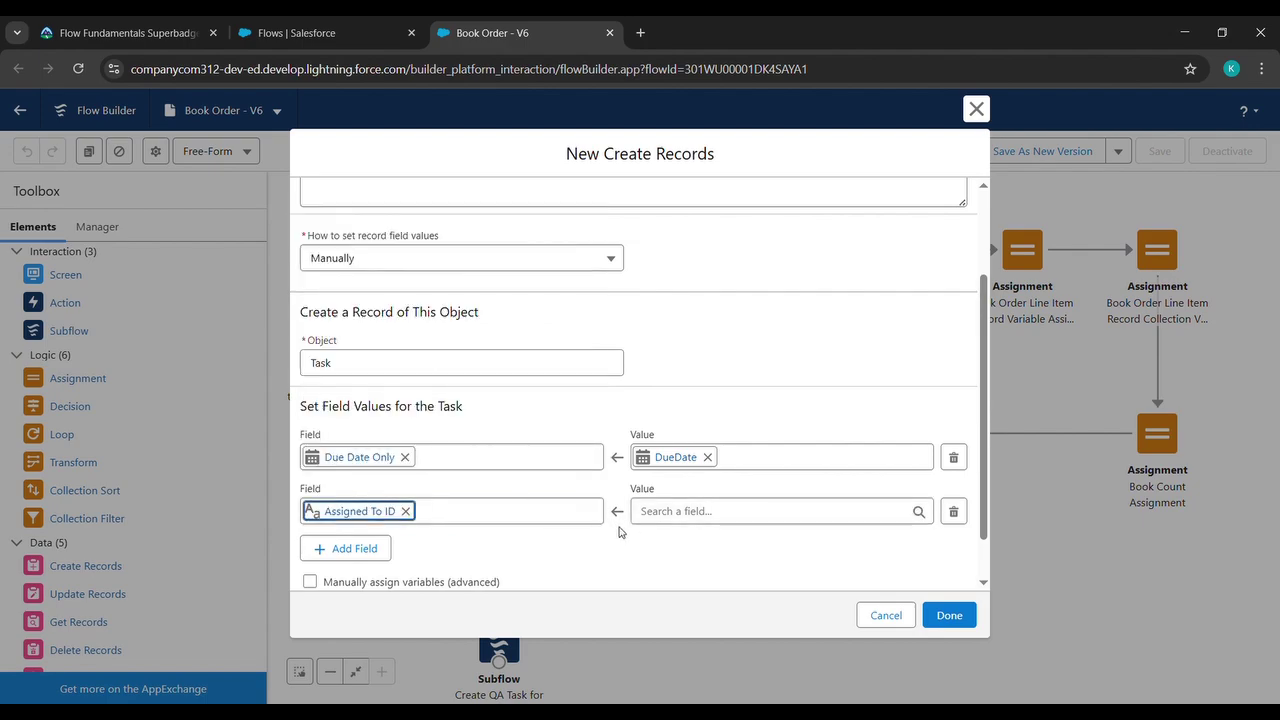
{"action": "left_click", "coordinate": [654, 514]}
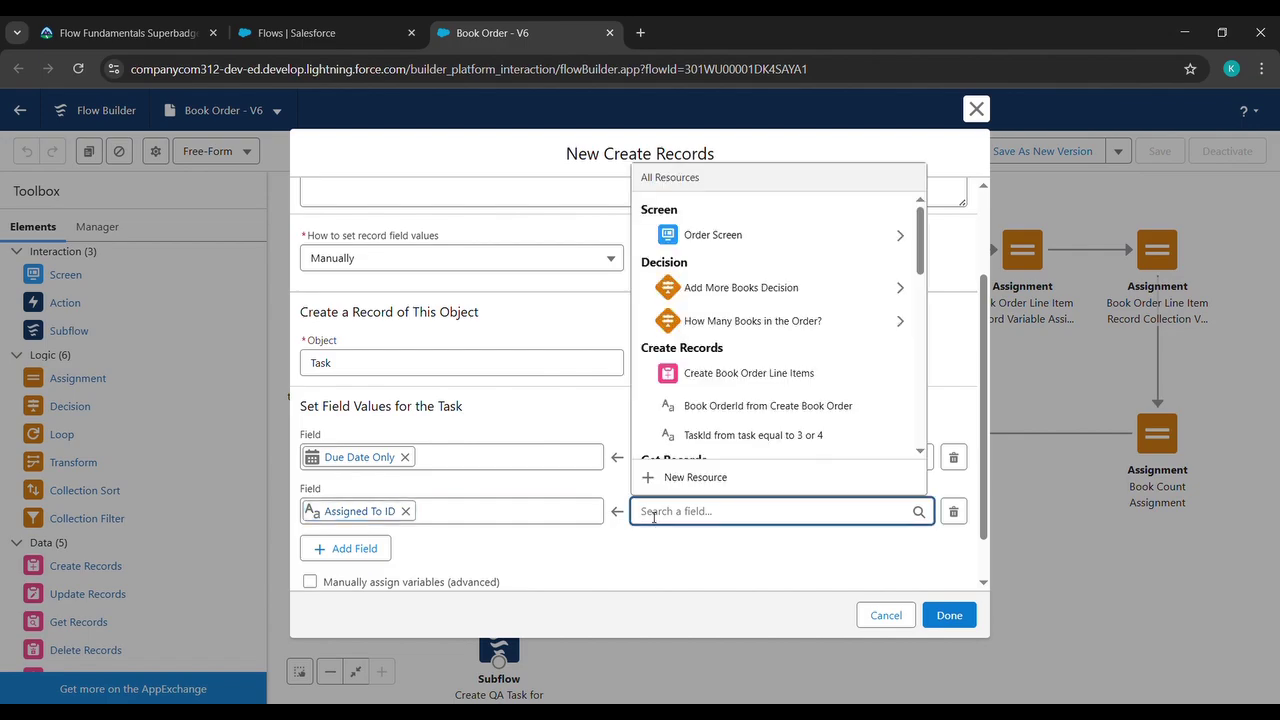
{"action": "type", "text": "group"}
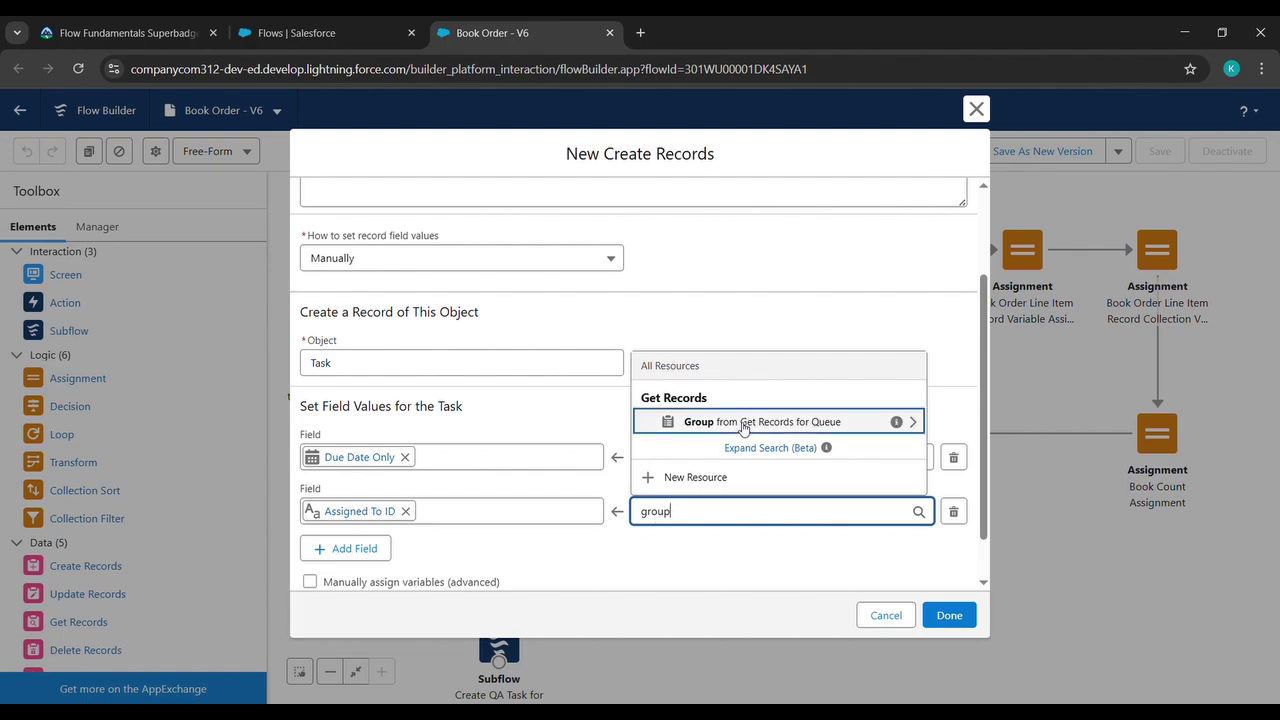
{"action": "left_click", "coordinate": [743, 421]}
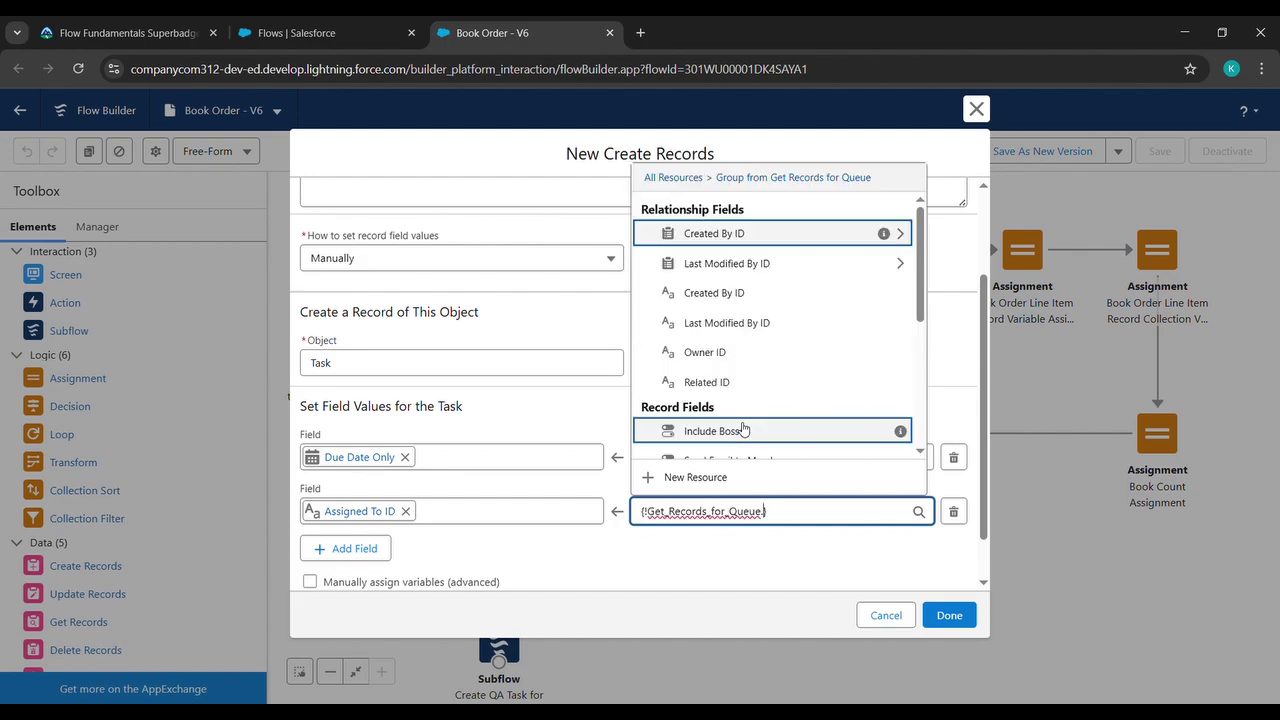
{"action": "scroll", "coordinate": [745, 400], "scroll_direction": "down", "scroll_amount": 2}
{"action": "scroll", "coordinate": [745, 402], "scroll_direction": "up", "scroll_amount": 2}
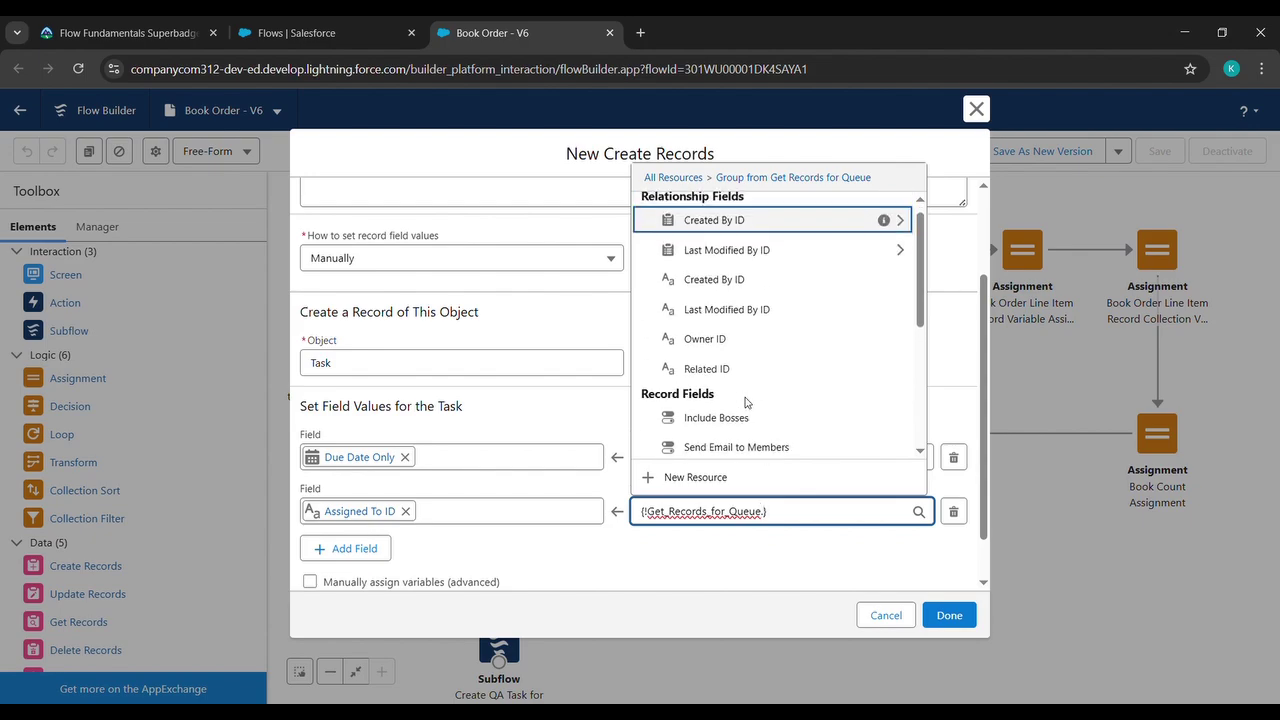
{"action": "type", "text": "gr"}
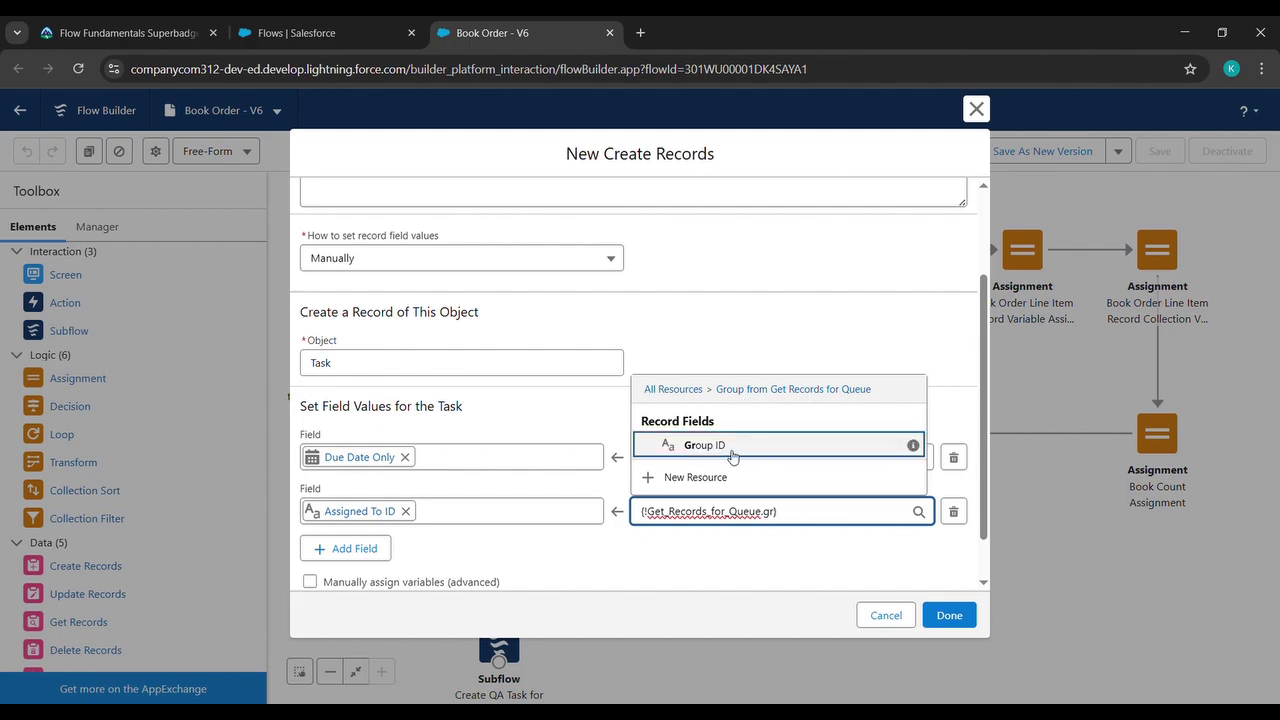
{"action": "left_click", "coordinate": [727, 445]}
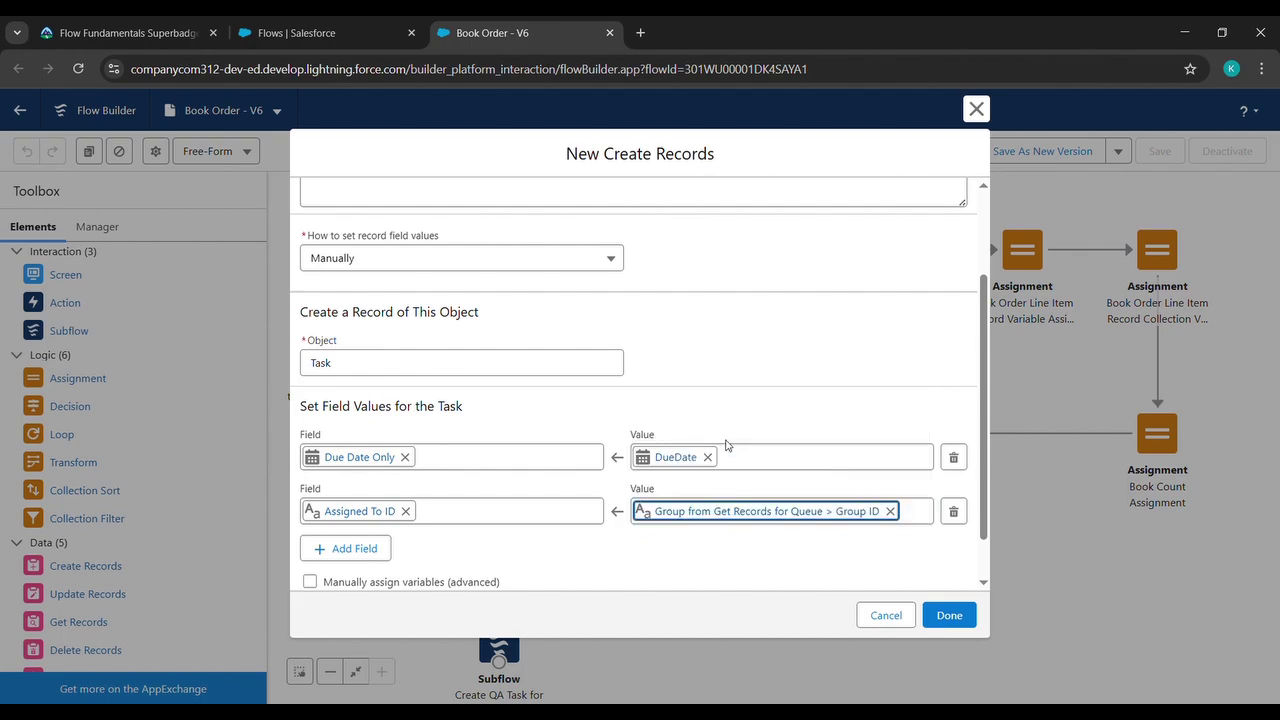
{"action": "left_click", "coordinate": [737, 535]}
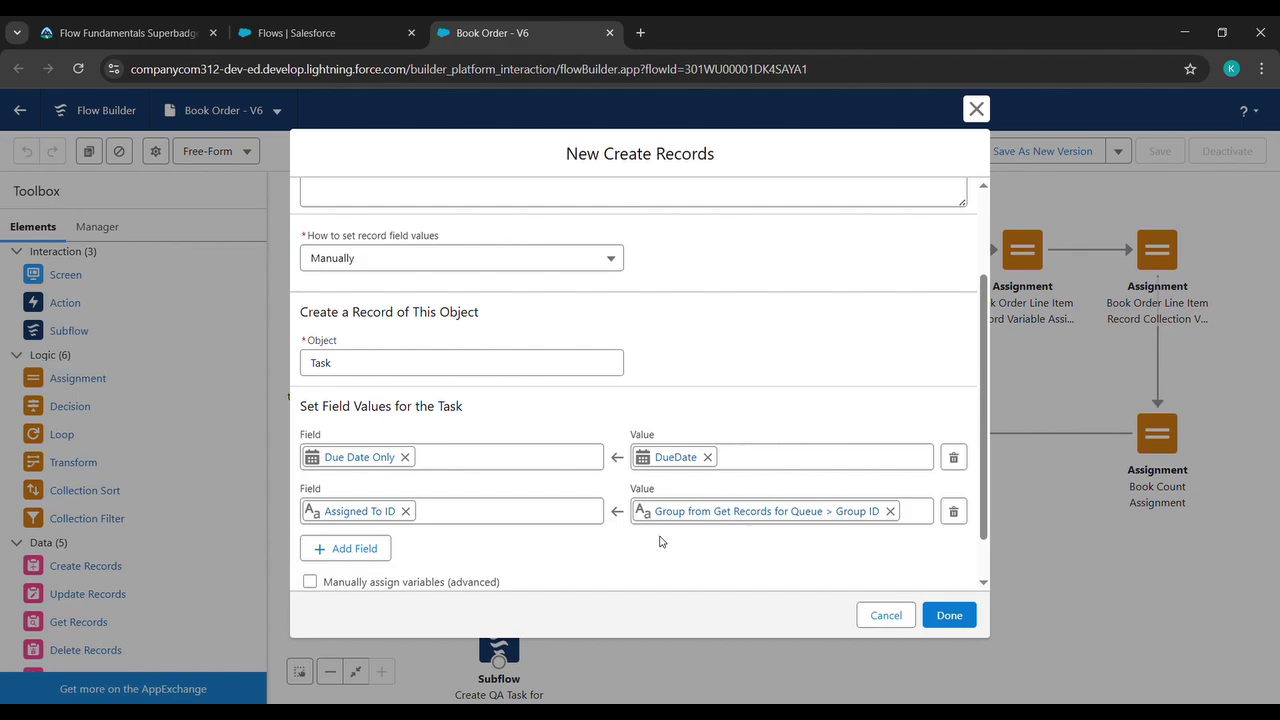
Add the Priority field to the five-or-more-books task and set its value to Normal.
{"action": "left_click", "coordinate": [384, 550]}
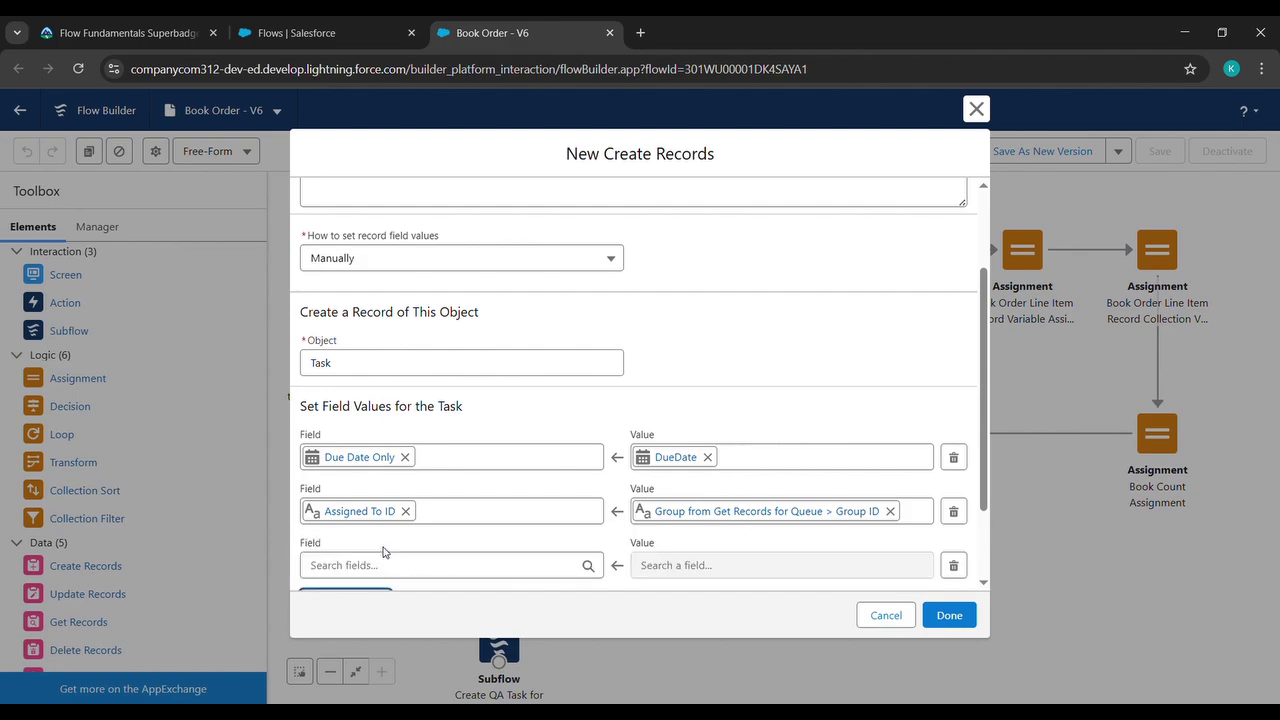
{"action": "scroll", "coordinate": [383, 551], "scroll_direction": "down", "scroll_amount": 1}
{"action": "left_click", "coordinate": [373, 466]}
{"action": "type", "text": "prio"}
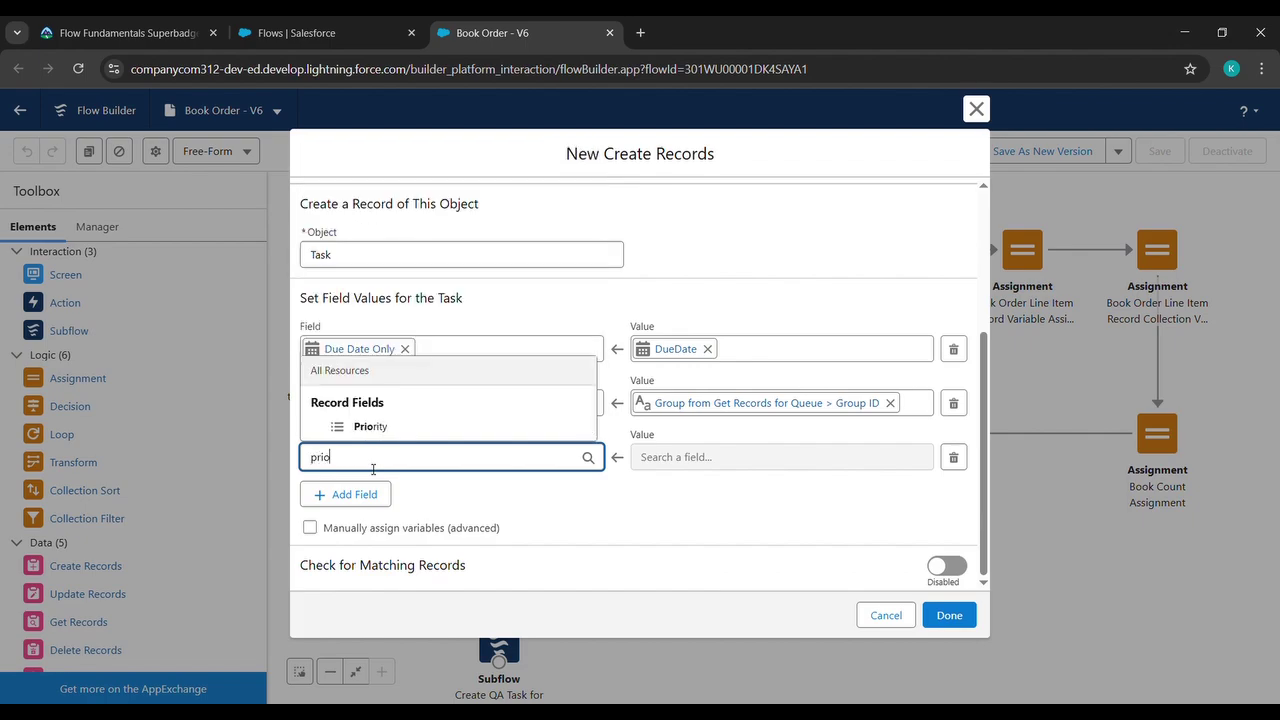
{"action": "left_click", "coordinate": [414, 424]}
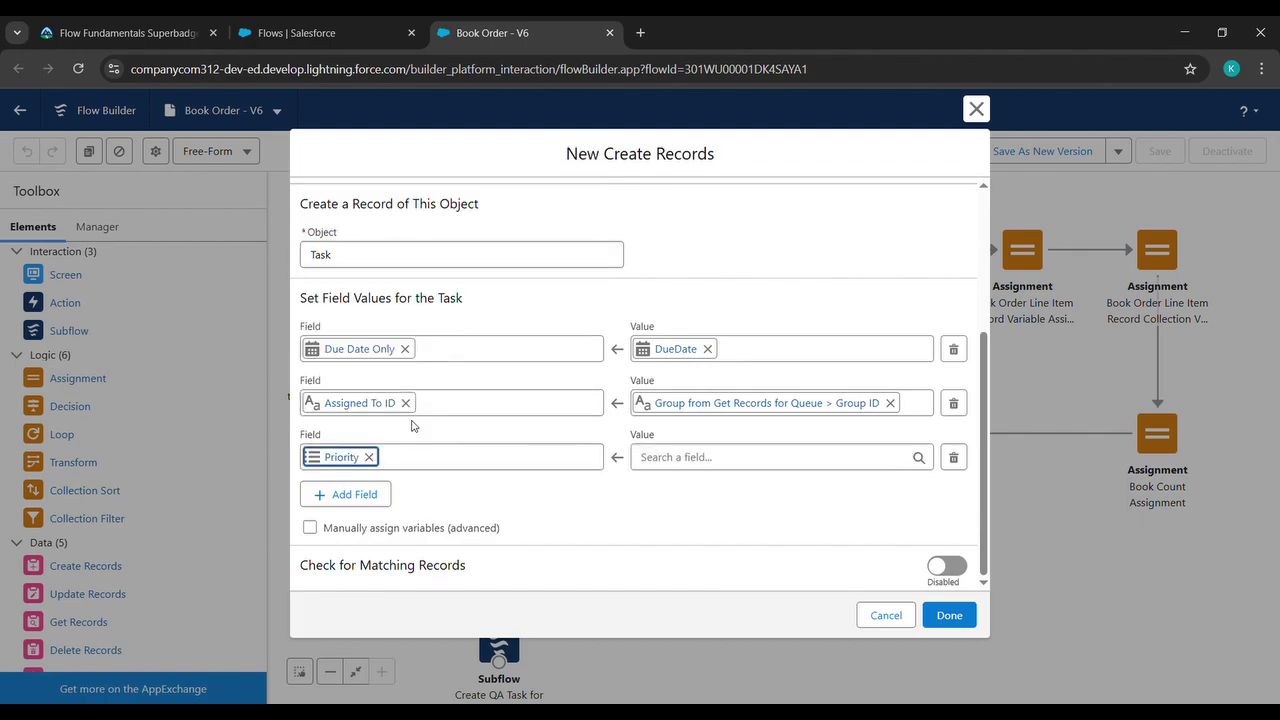
{"action": "left_click", "coordinate": [683, 458]}
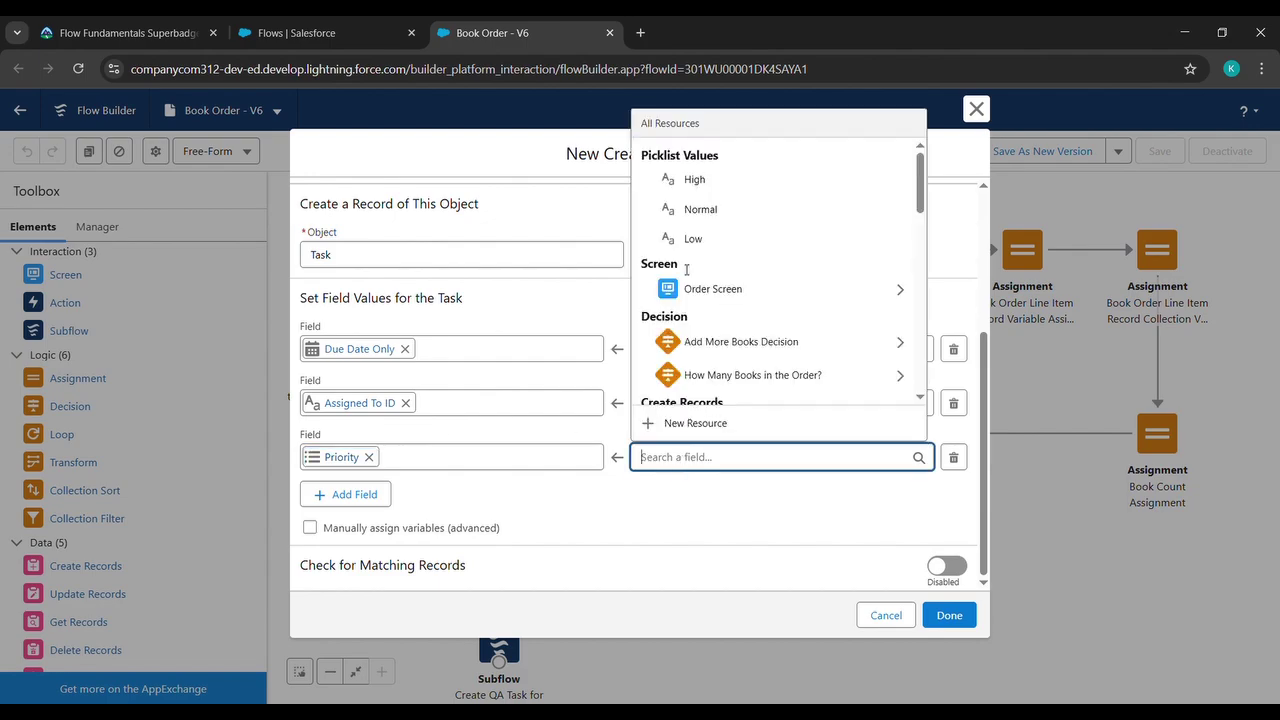
{"action": "left_click", "coordinate": [695, 209]}
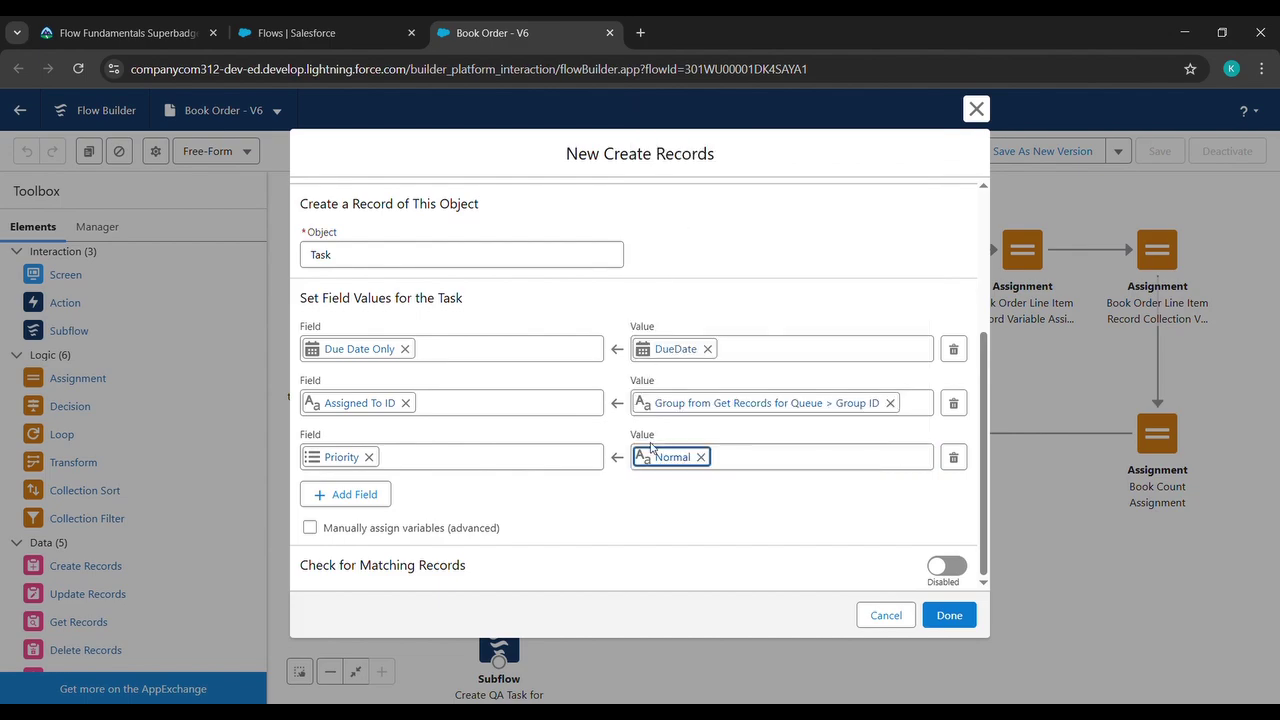
{"action": "left_click", "coordinate": [651, 486]}
Add the Subject field to the task with the value "Add Bookmark and Sticker", copied from the Trailhead instructions.
{"action": "left_click", "coordinate": [379, 497]}
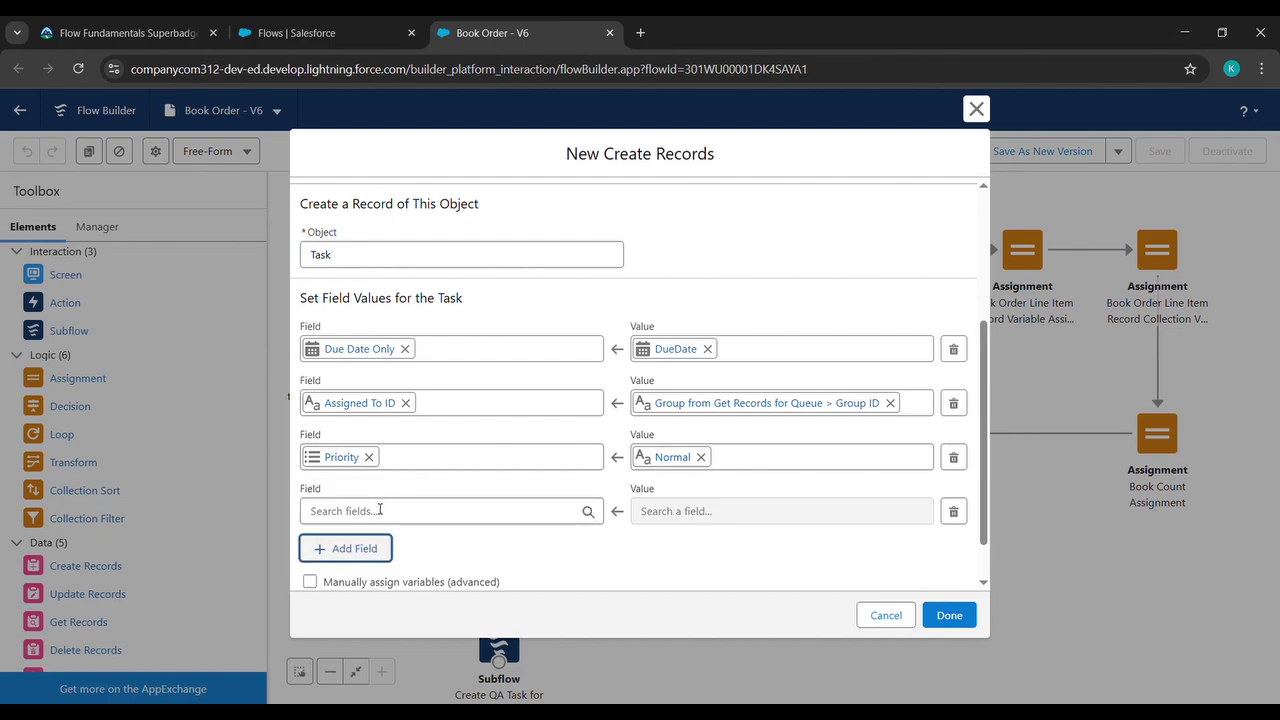
{"action": "left_click", "coordinate": [411, 512]}
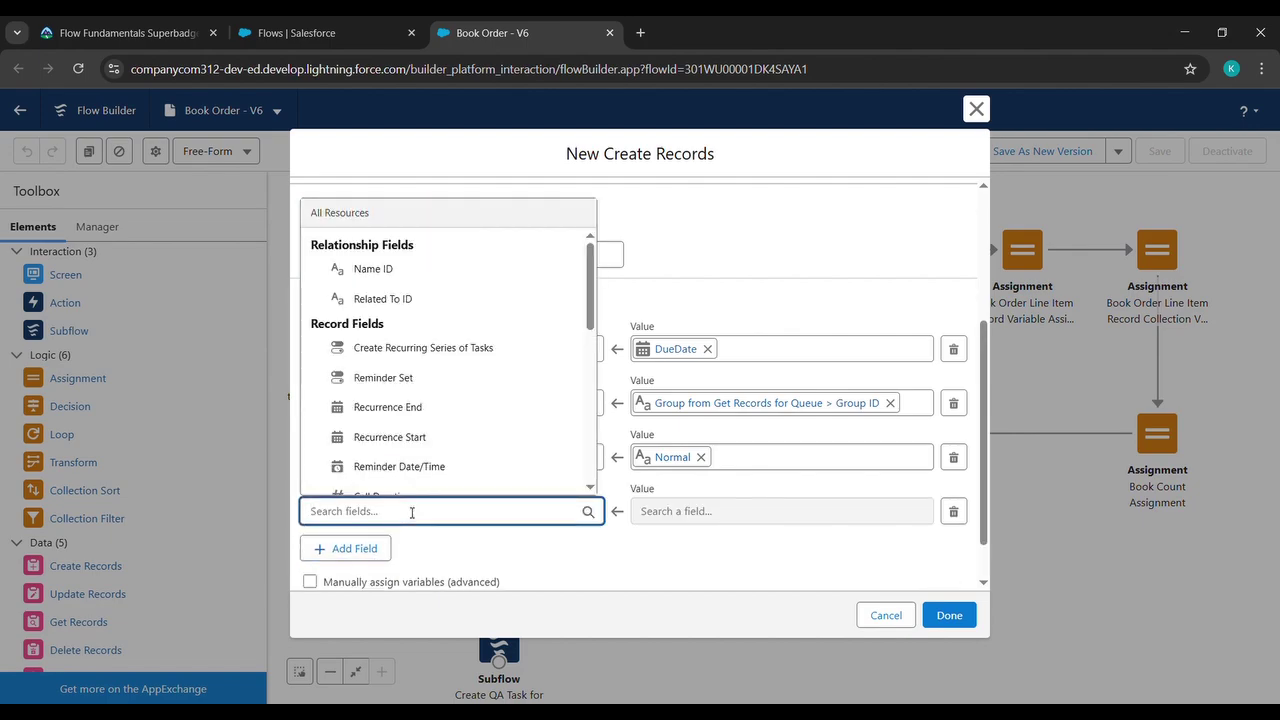
{"action": "type", "text": "subj"}
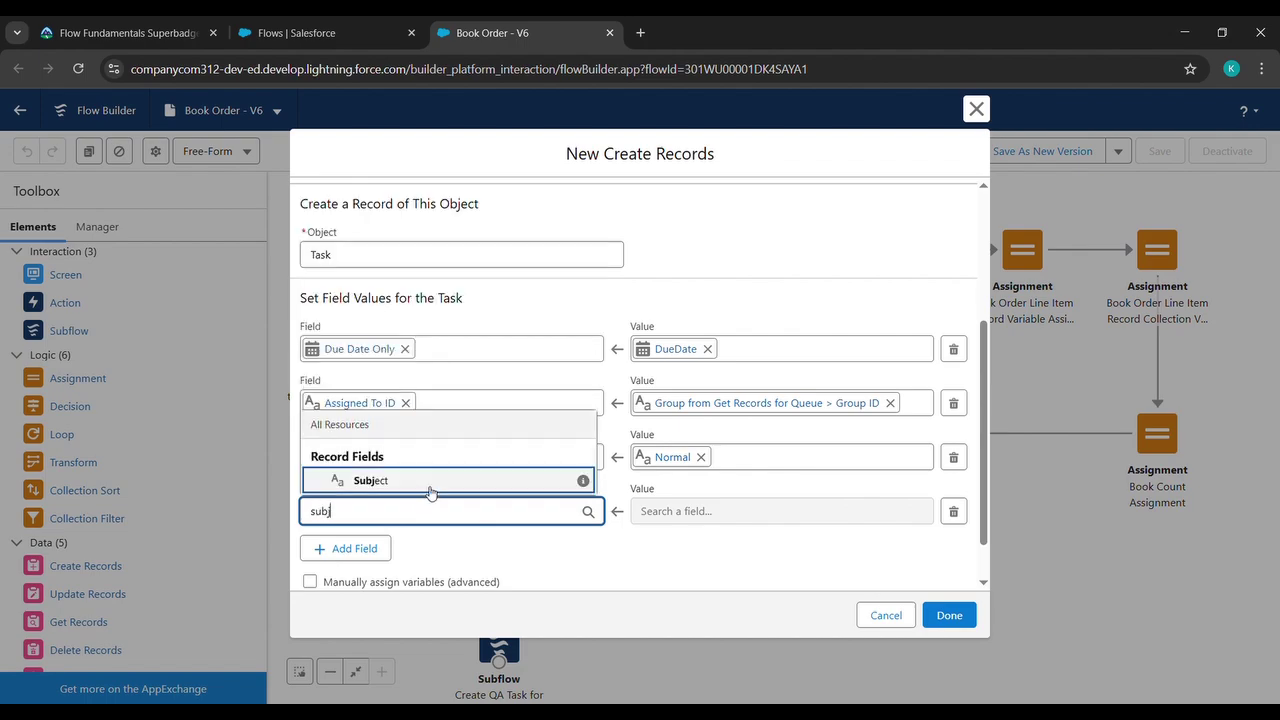
{"action": "left_click", "coordinate": [430, 481]}
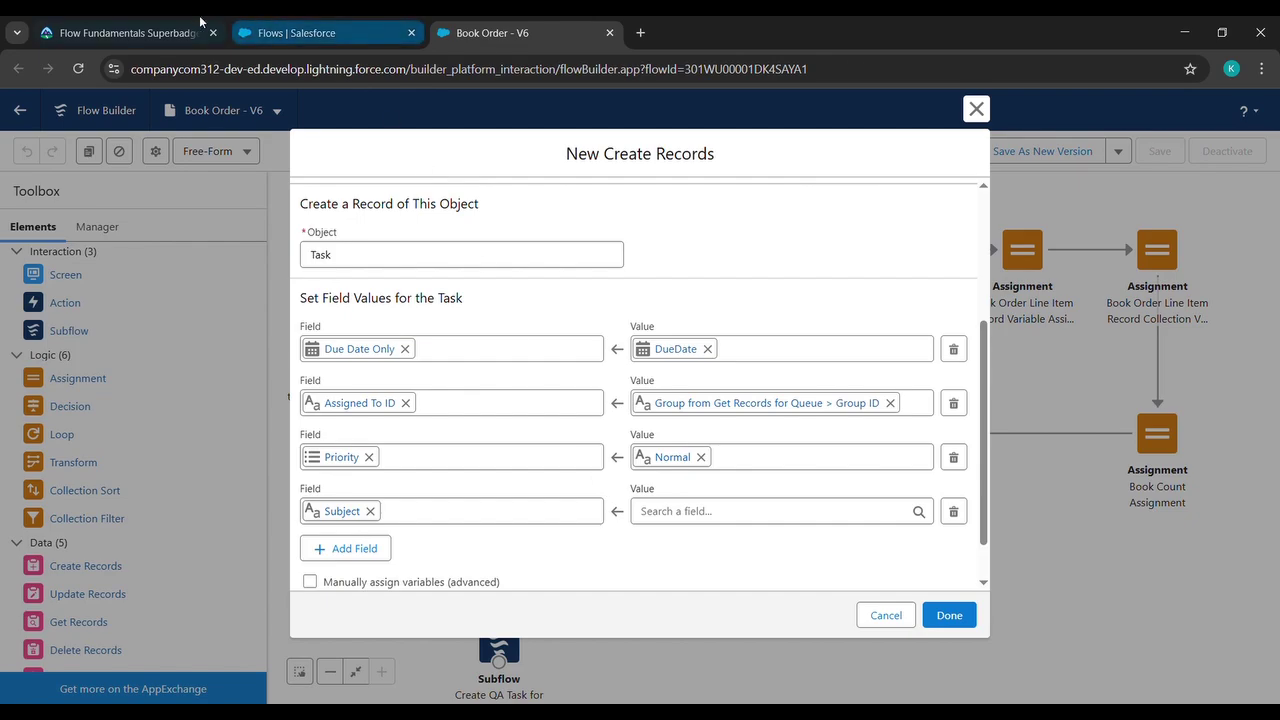
{"action": "left_click", "coordinate": [128, 33]}
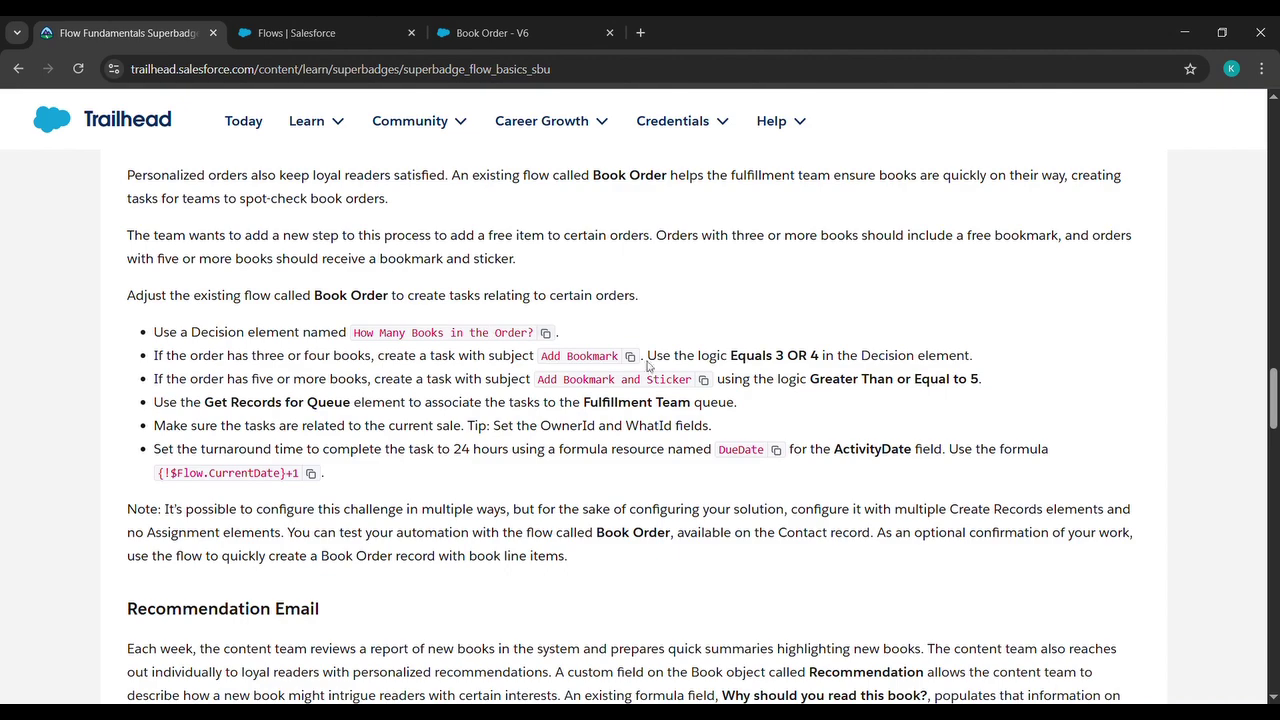
{"action": "left_click", "coordinate": [704, 381]}
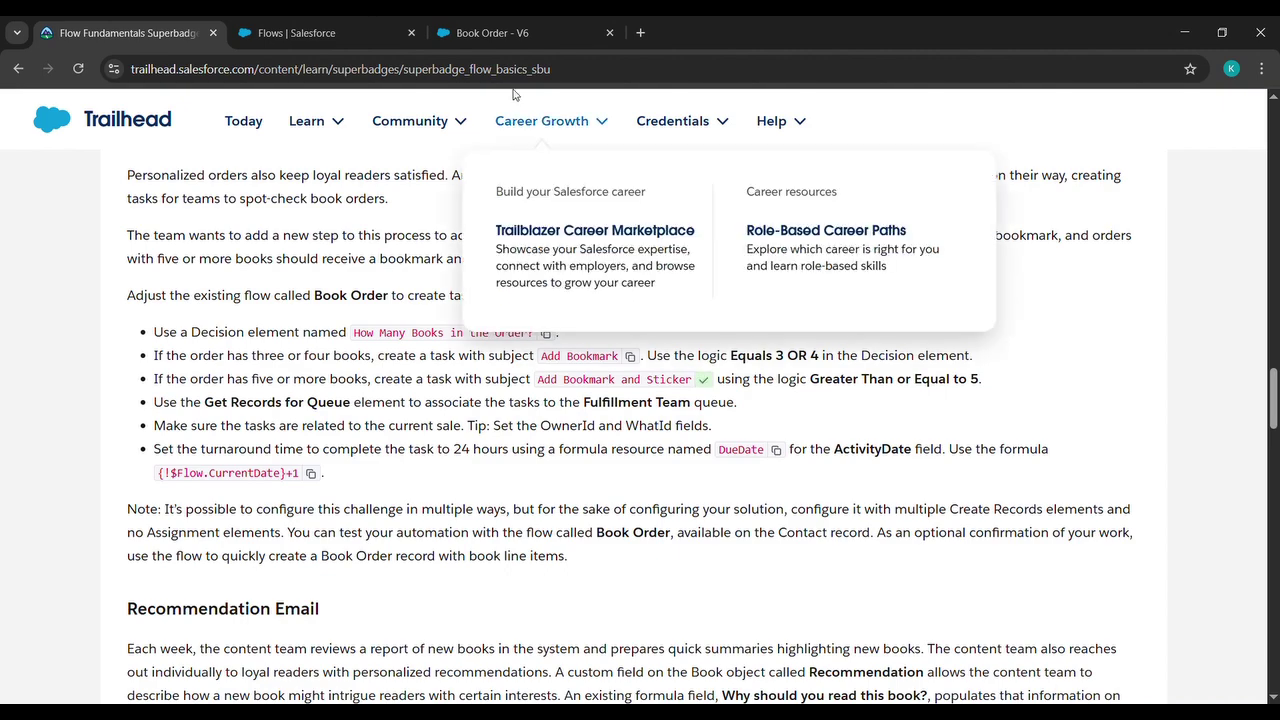
{"action": "left_click", "coordinate": [503, 24]}
{"action": "left_click", "coordinate": [665, 511]}
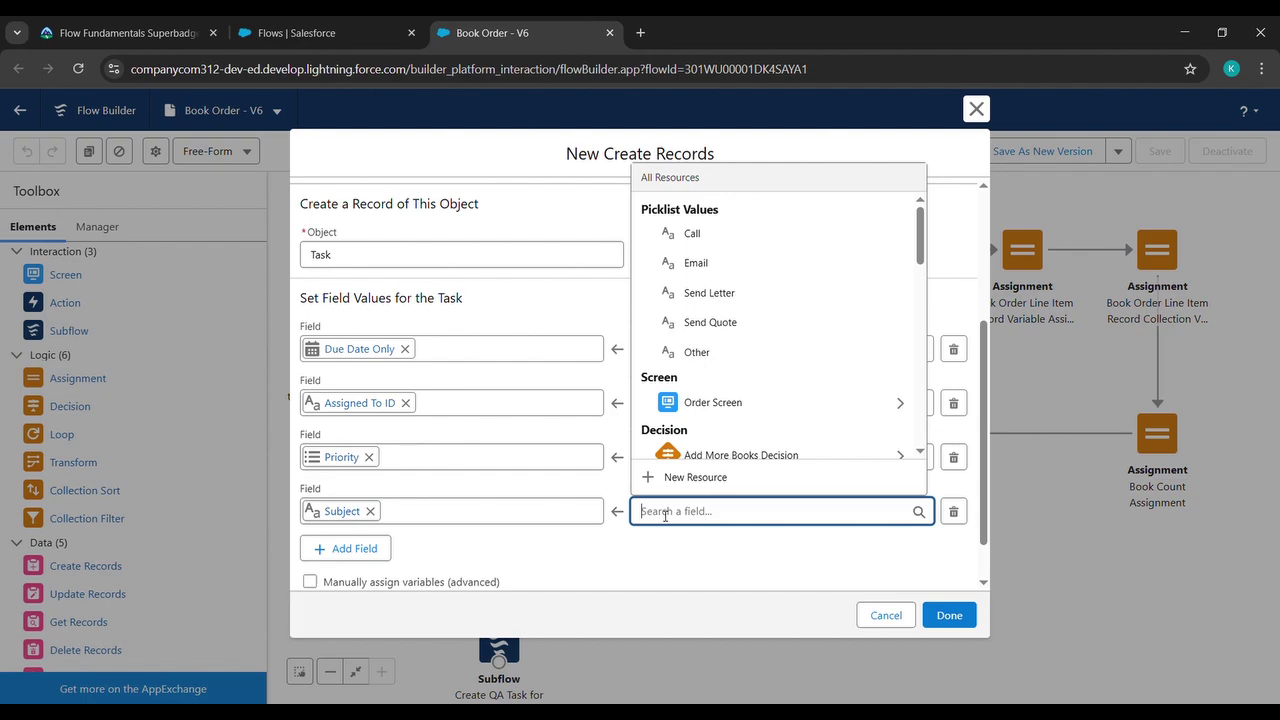
{"action": "key", "text": "ctrl+v"}
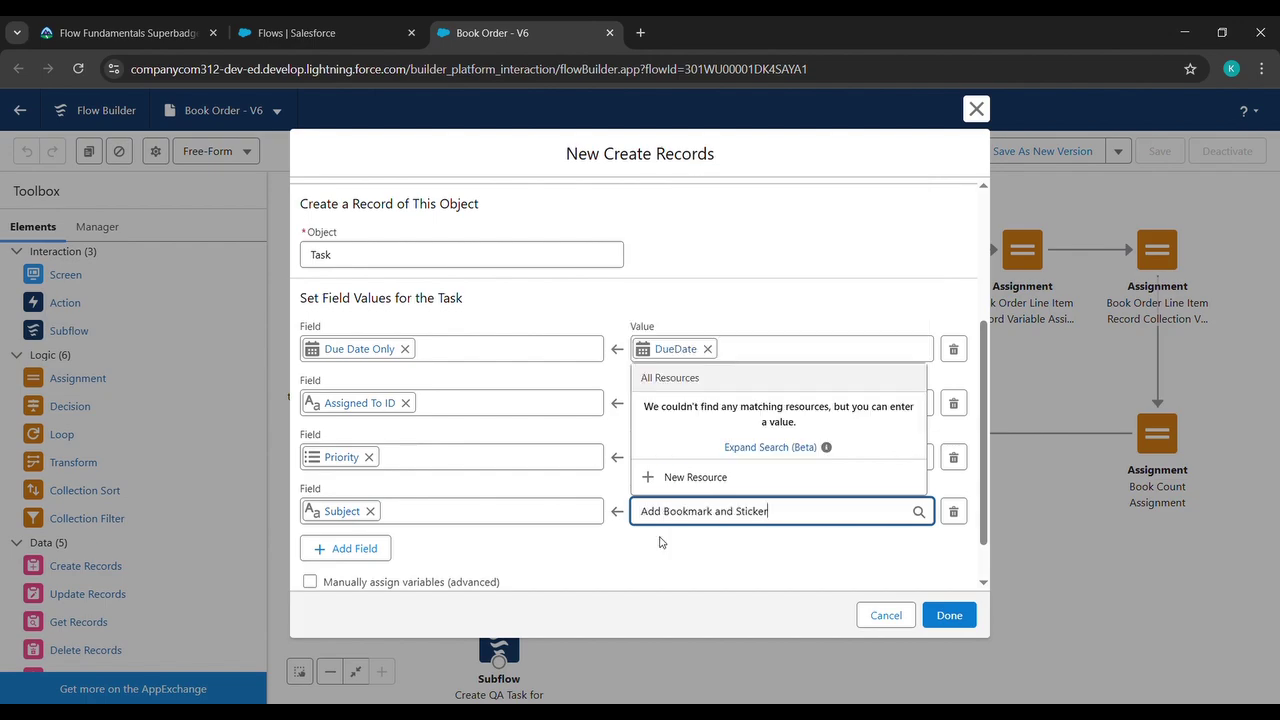
{"action": "left_click", "coordinate": [660, 542]}
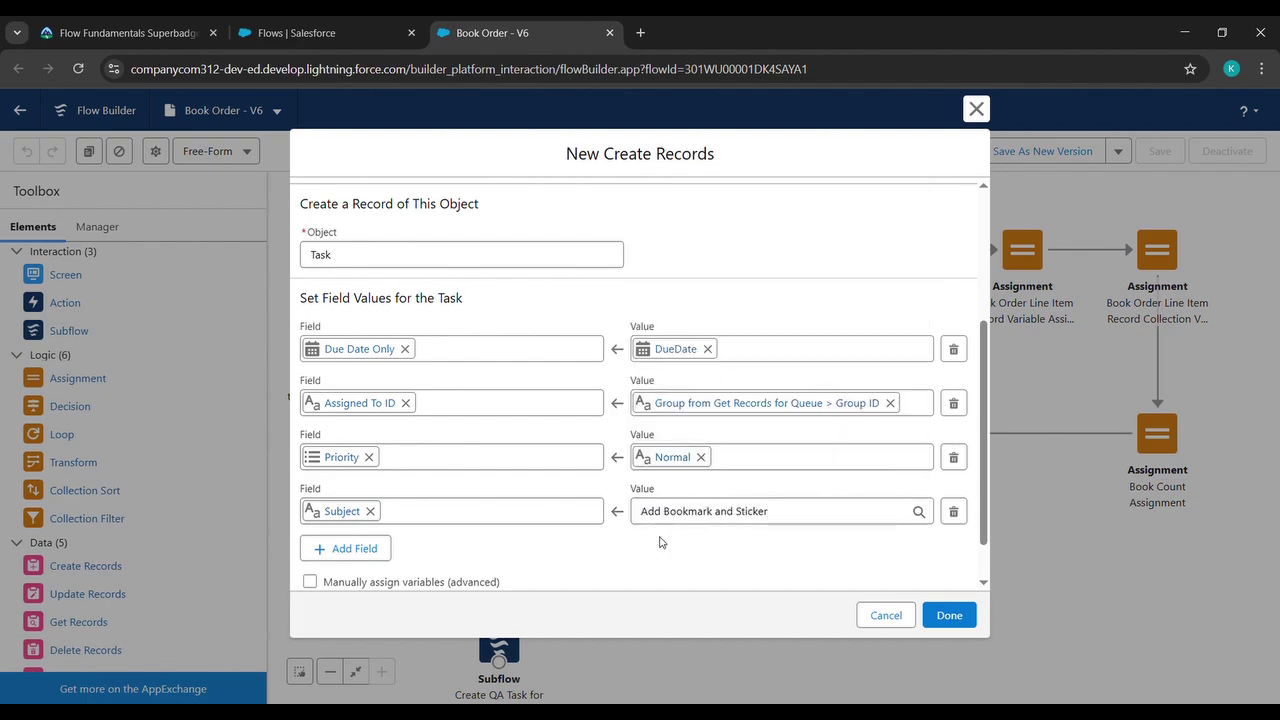
Add the Related To ID field to the five-or-more-books task and set its value to varBookLineItem > Book Order.
{"action": "left_click", "coordinate": [357, 548]}
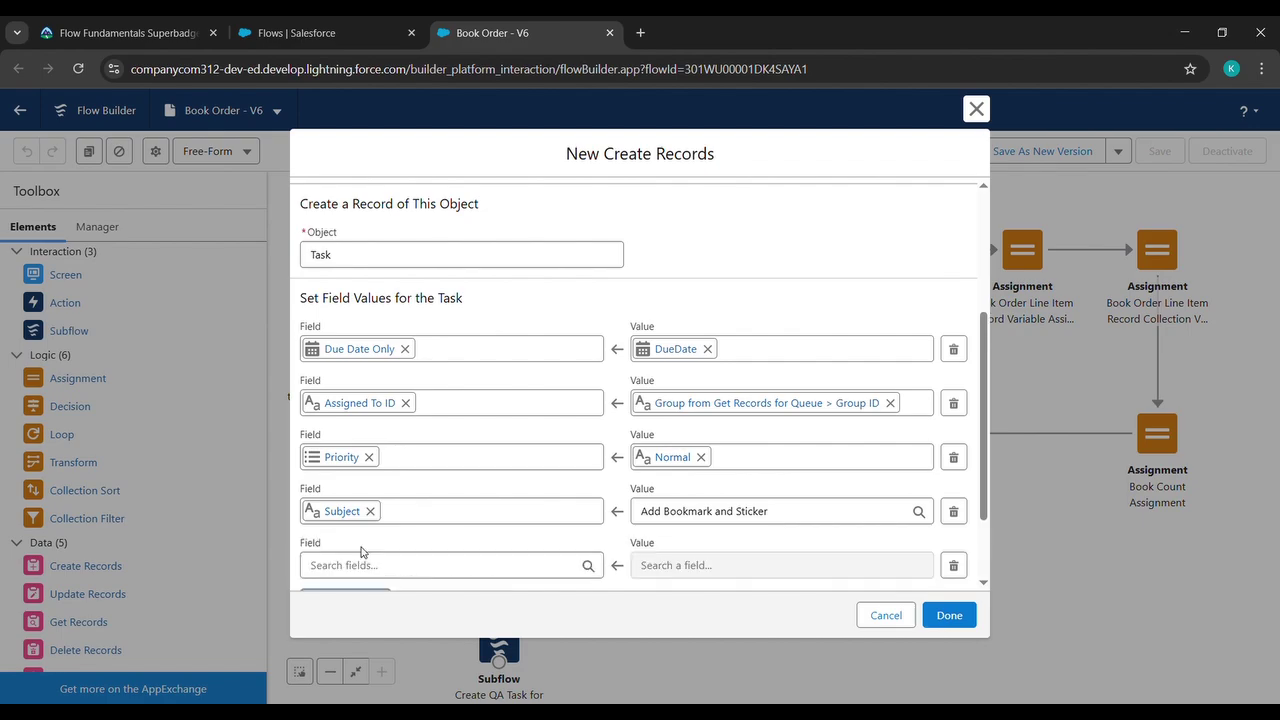
{"action": "left_click", "coordinate": [375, 565]}
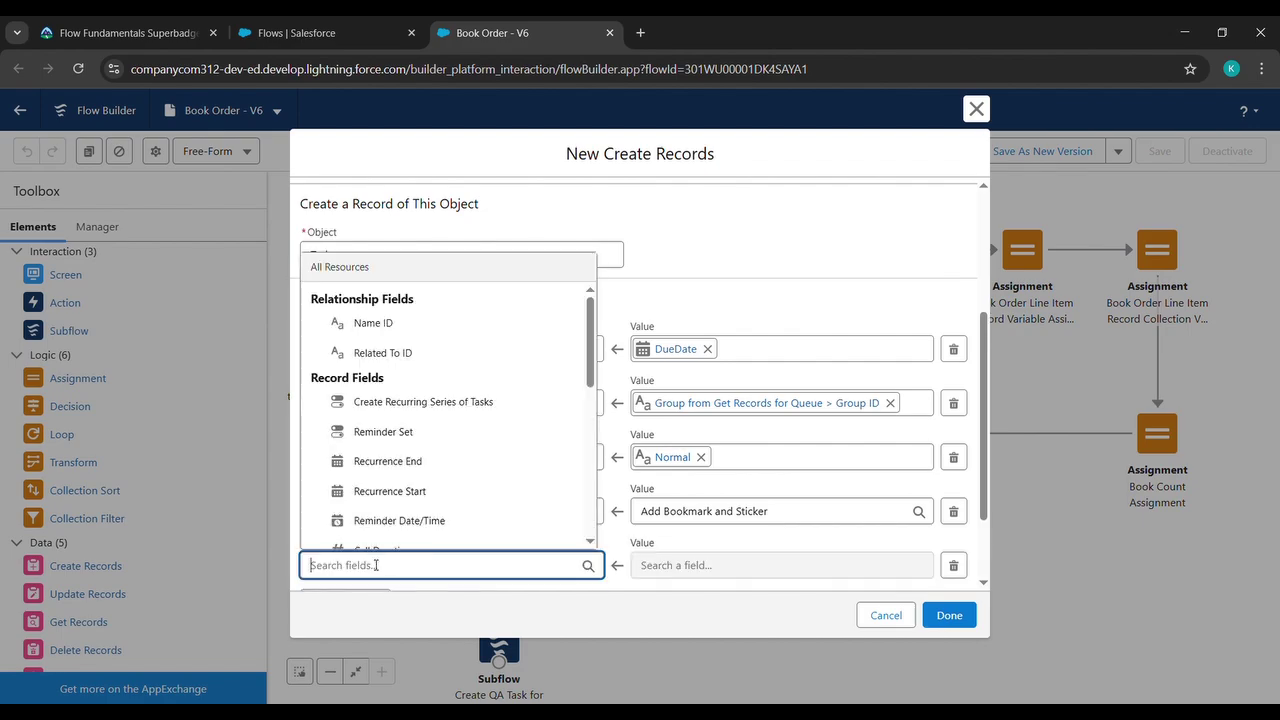
{"action": "left_click", "coordinate": [415, 355]}
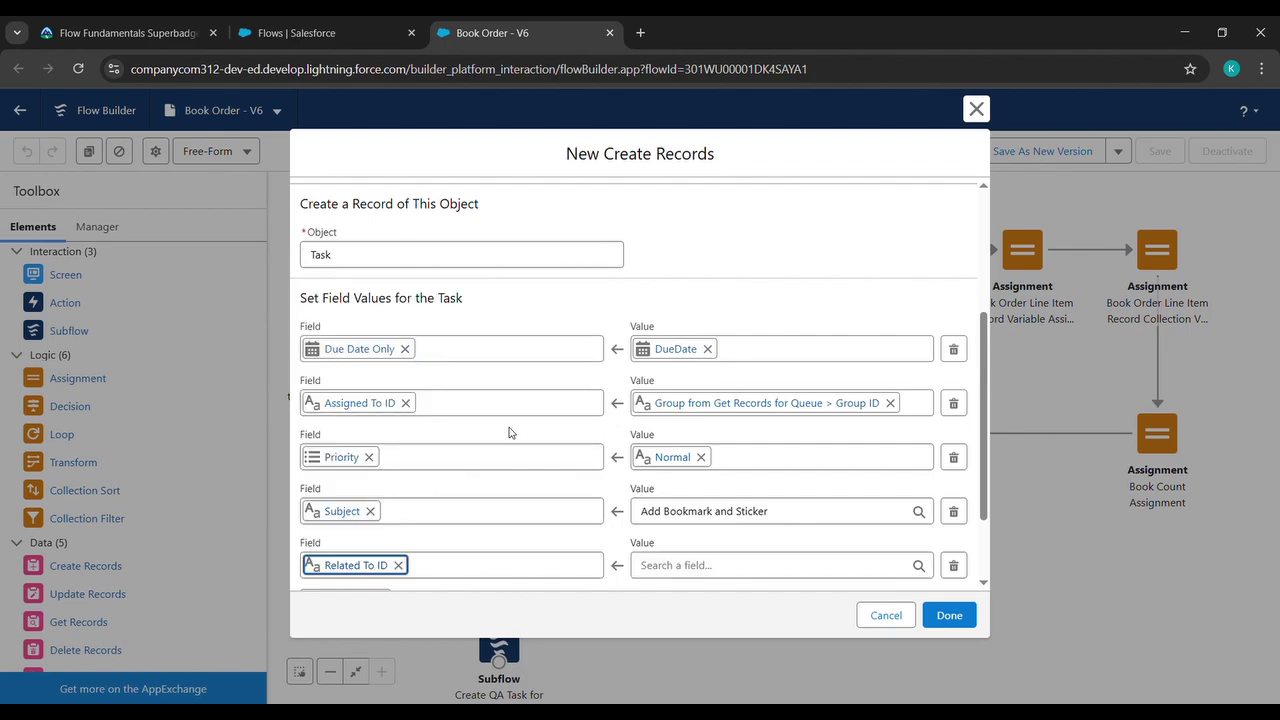
{"action": "scroll", "coordinate": [603, 515], "scroll_direction": "down", "scroll_amount": 1}
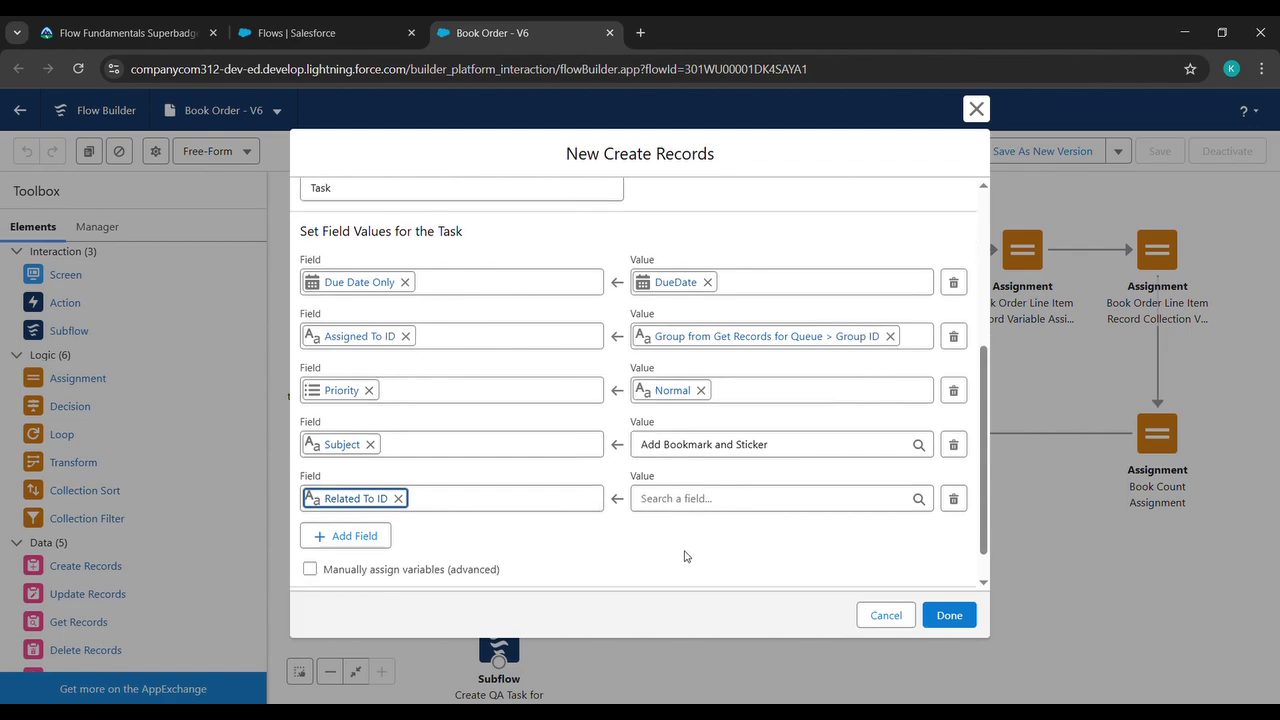
{"action": "left_click", "coordinate": [685, 498]}
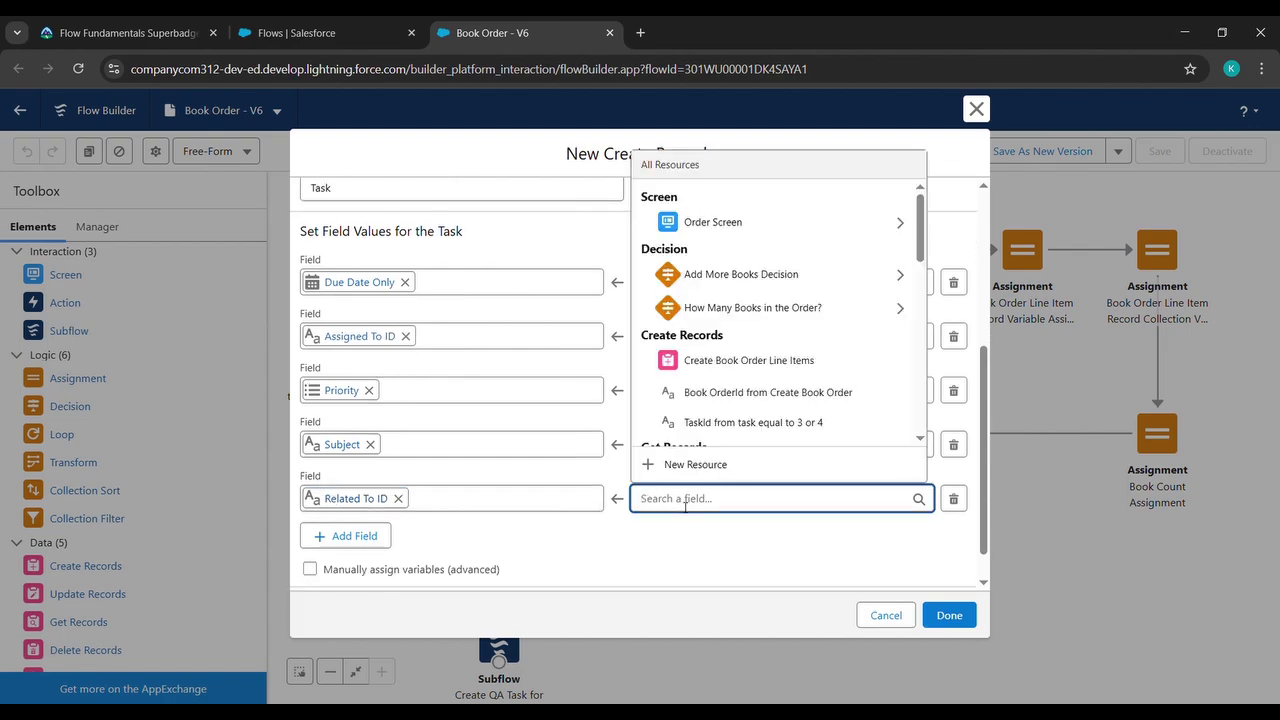
{"action": "type", "text": "var"}
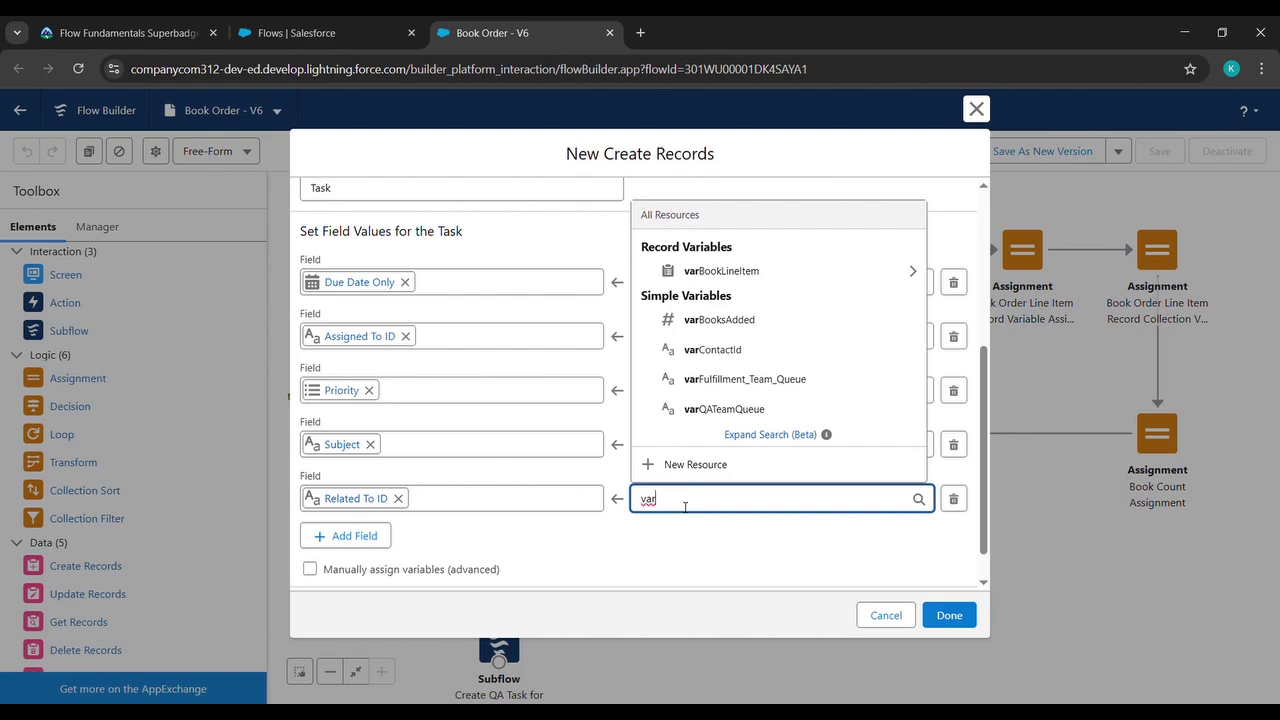
{"action": "left_click", "coordinate": [759, 271]}
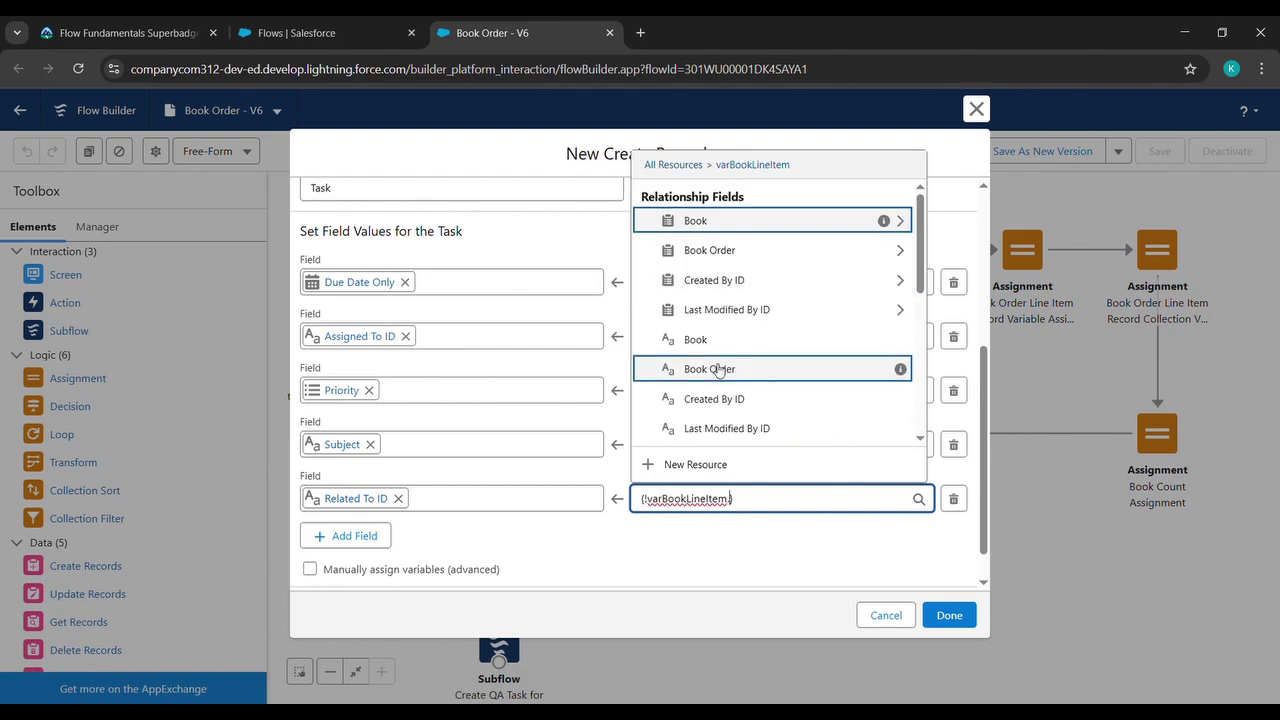
{"action": "left_click", "coordinate": [757, 370]}
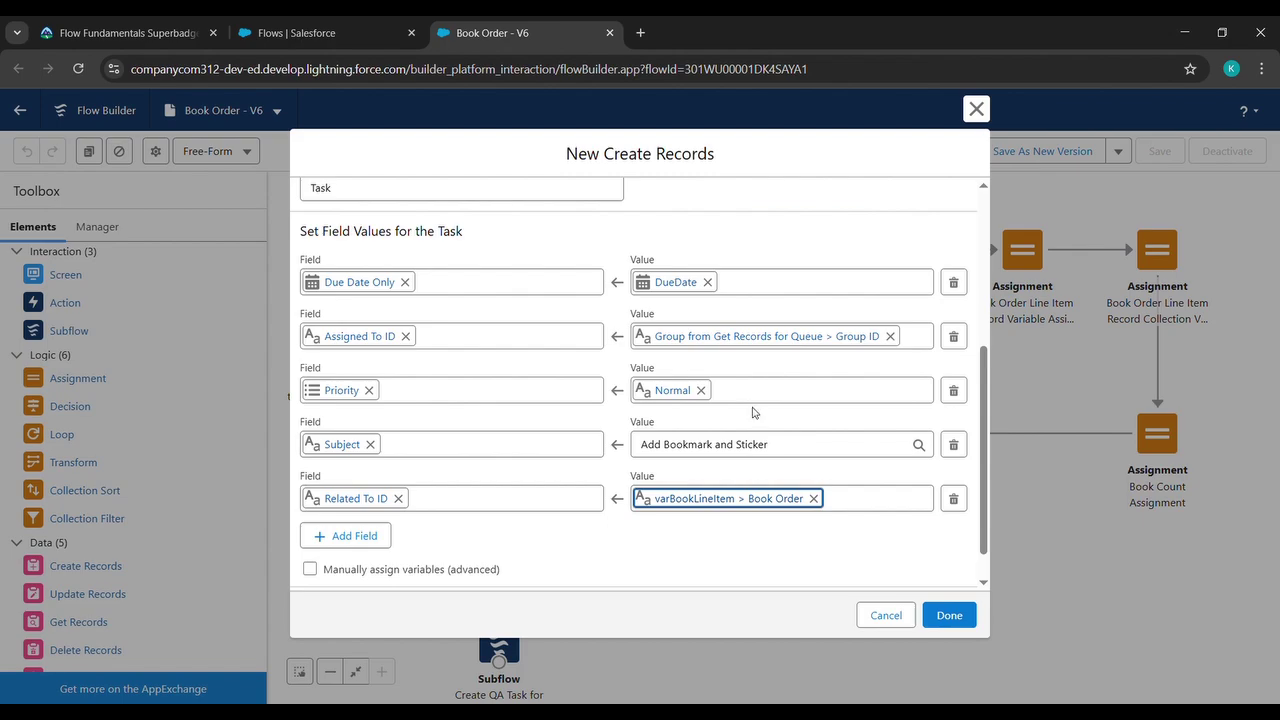
{"action": "left_click", "coordinate": [740, 528]}
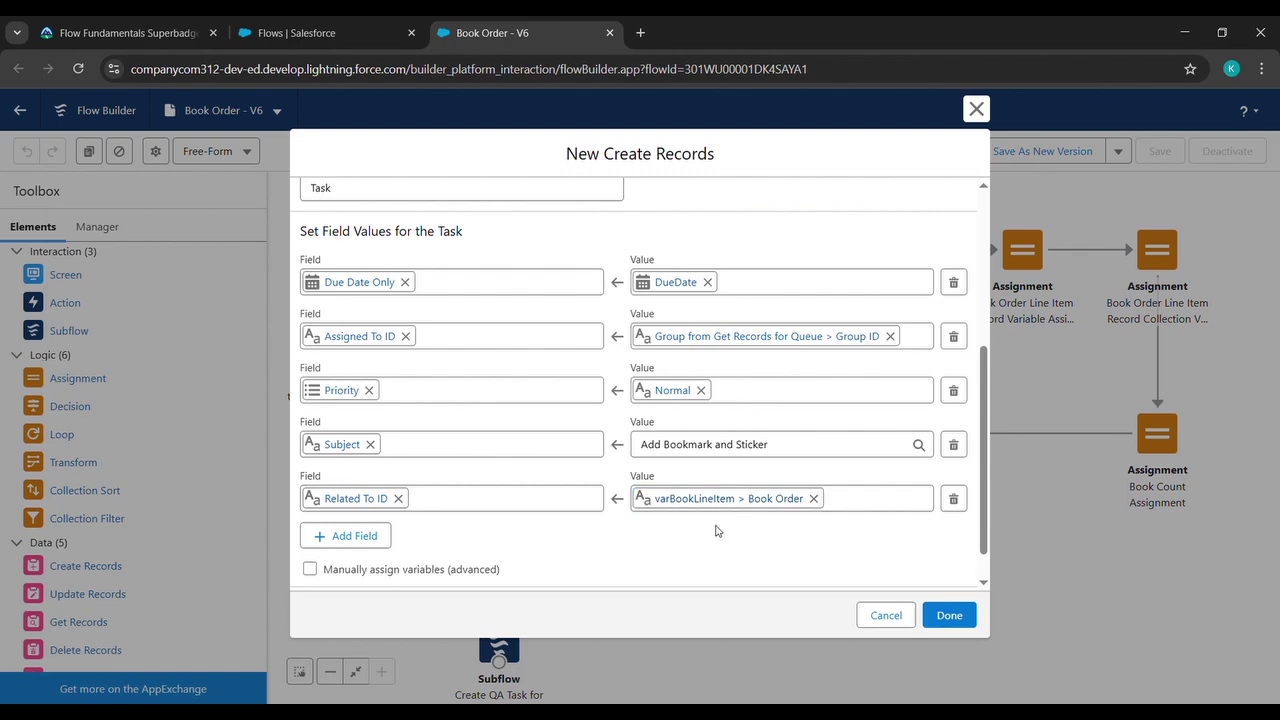
Add the Name ID field to the five-or-more-books task with the value varContactId, and finish the Create Records element.
{"action": "left_click", "coordinate": [380, 536]}
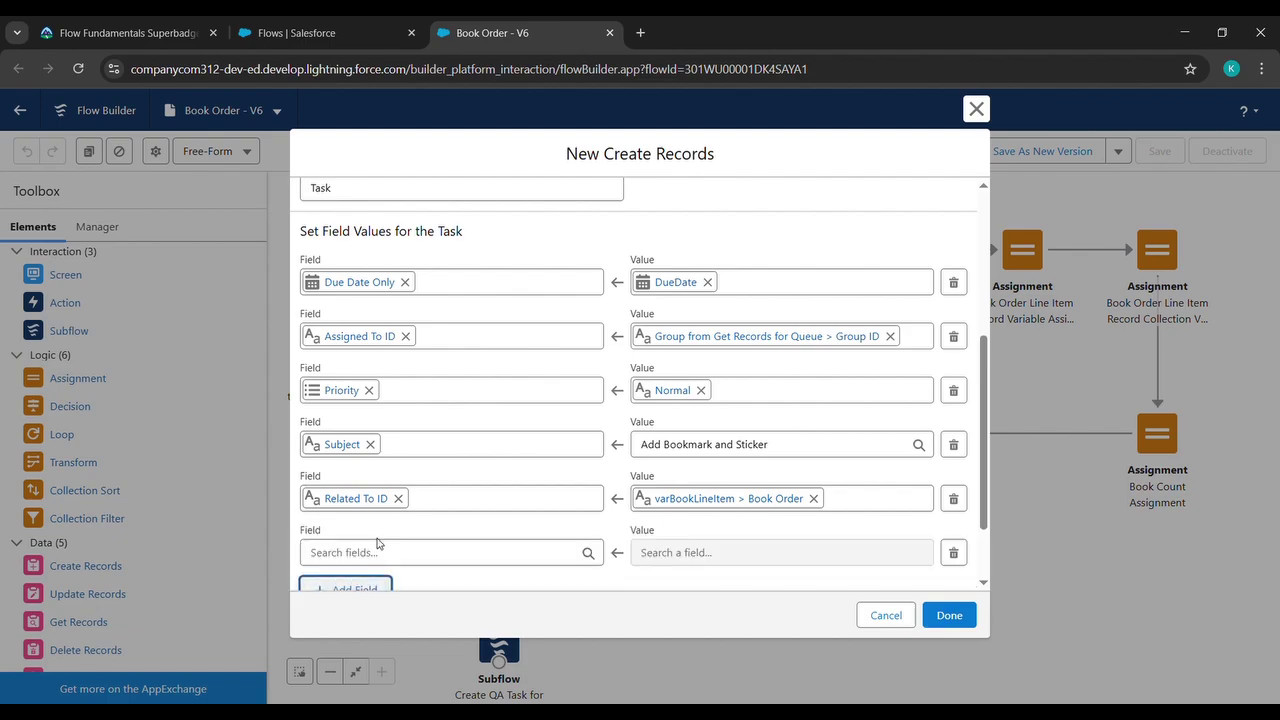
{"action": "left_click", "coordinate": [381, 553]}
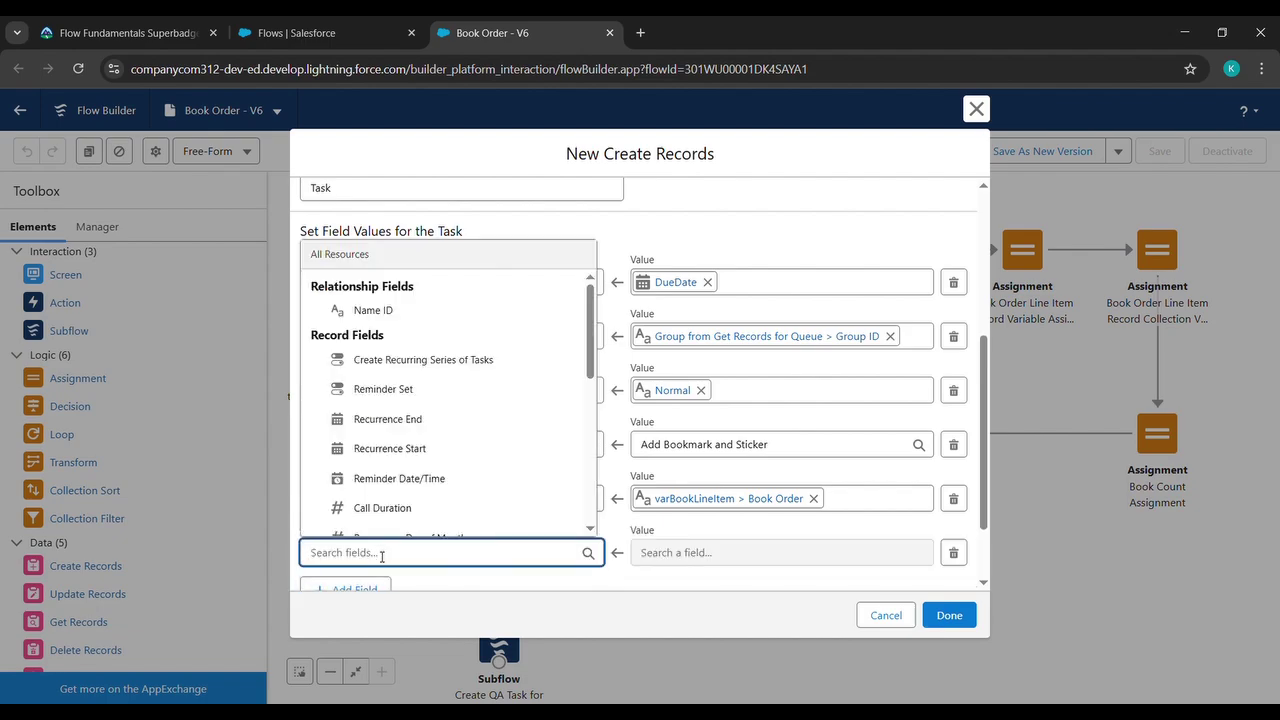
{"action": "left_click", "coordinate": [421, 312]}
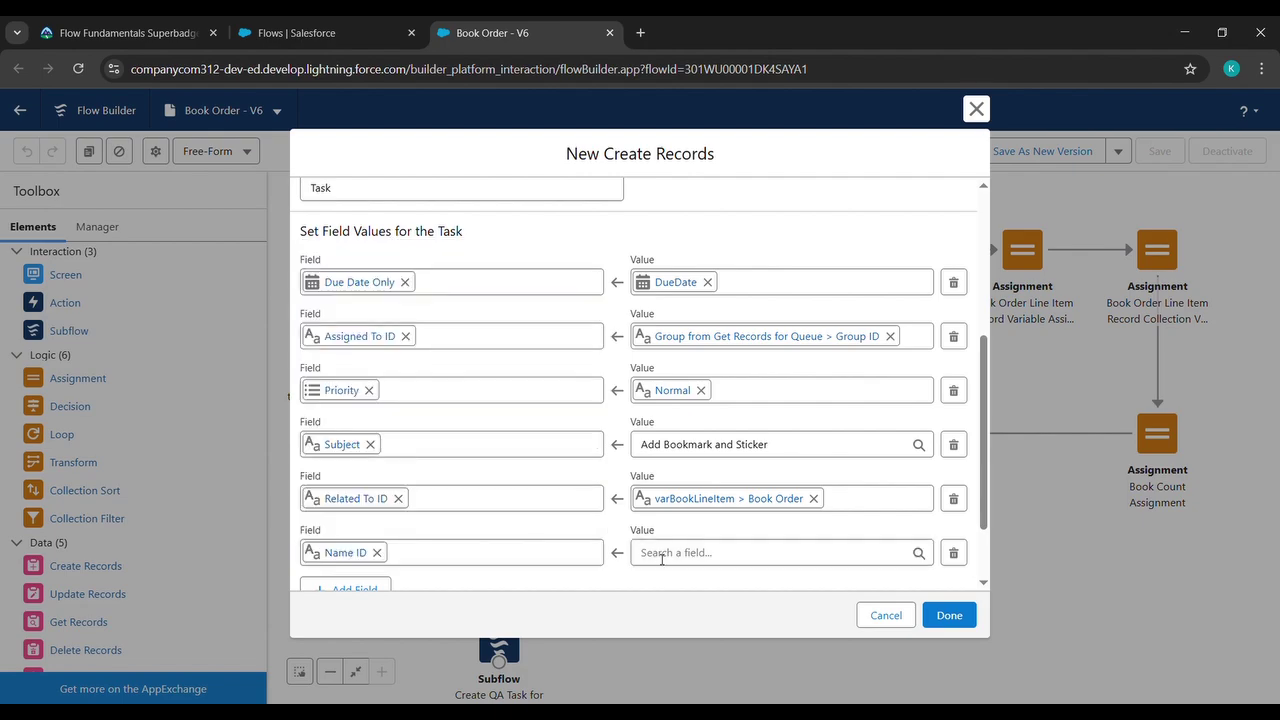
{"action": "left_click", "coordinate": [661, 561]}
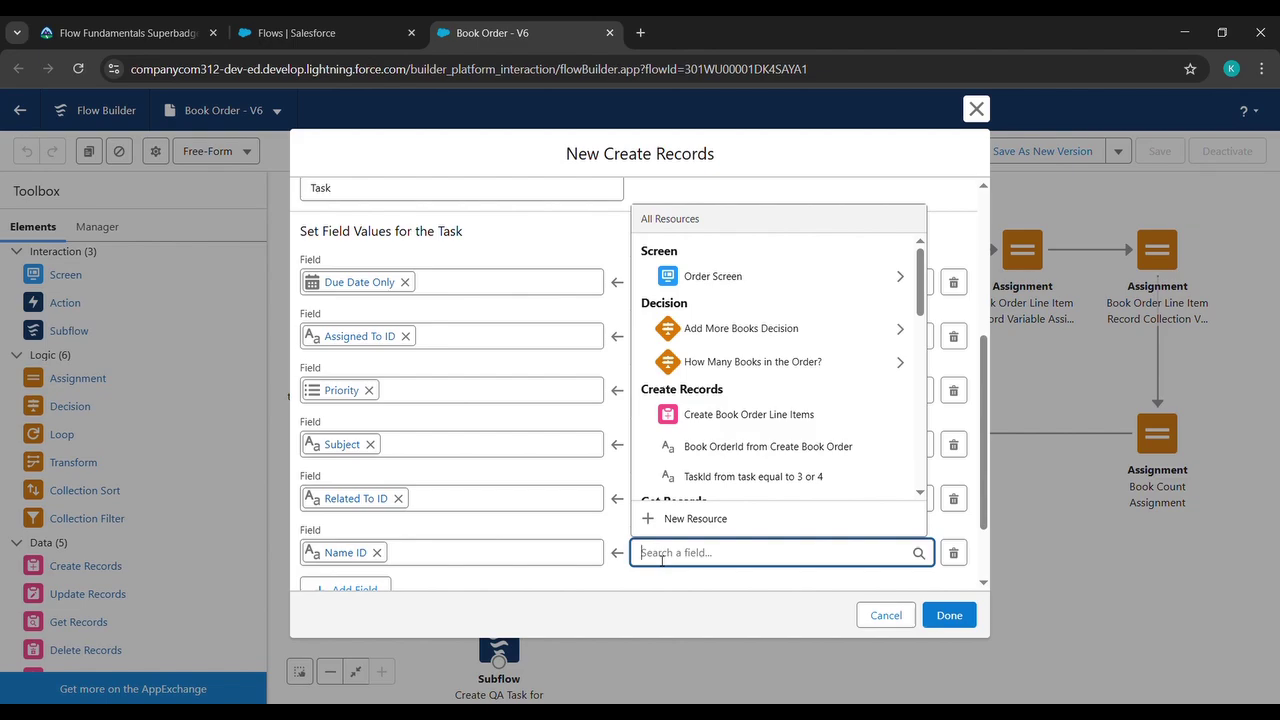
{"action": "type", "text": "varcont"}
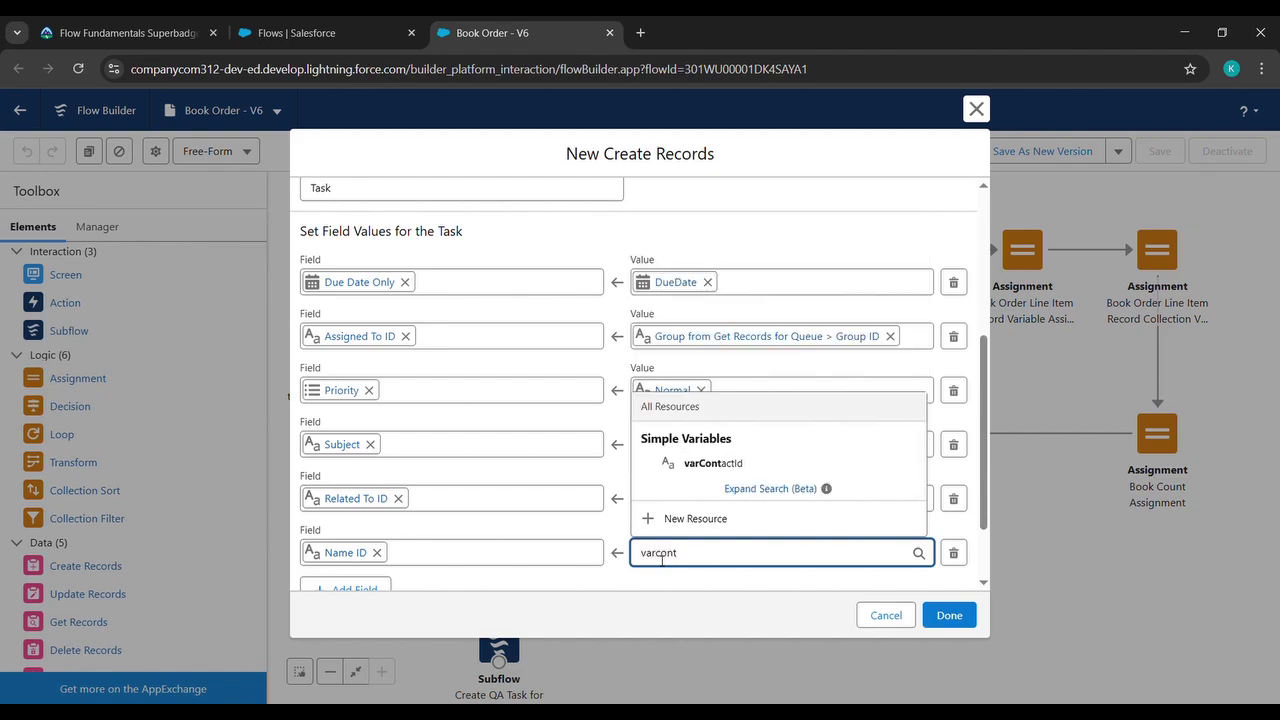
{"action": "left_click", "coordinate": [742, 463]}
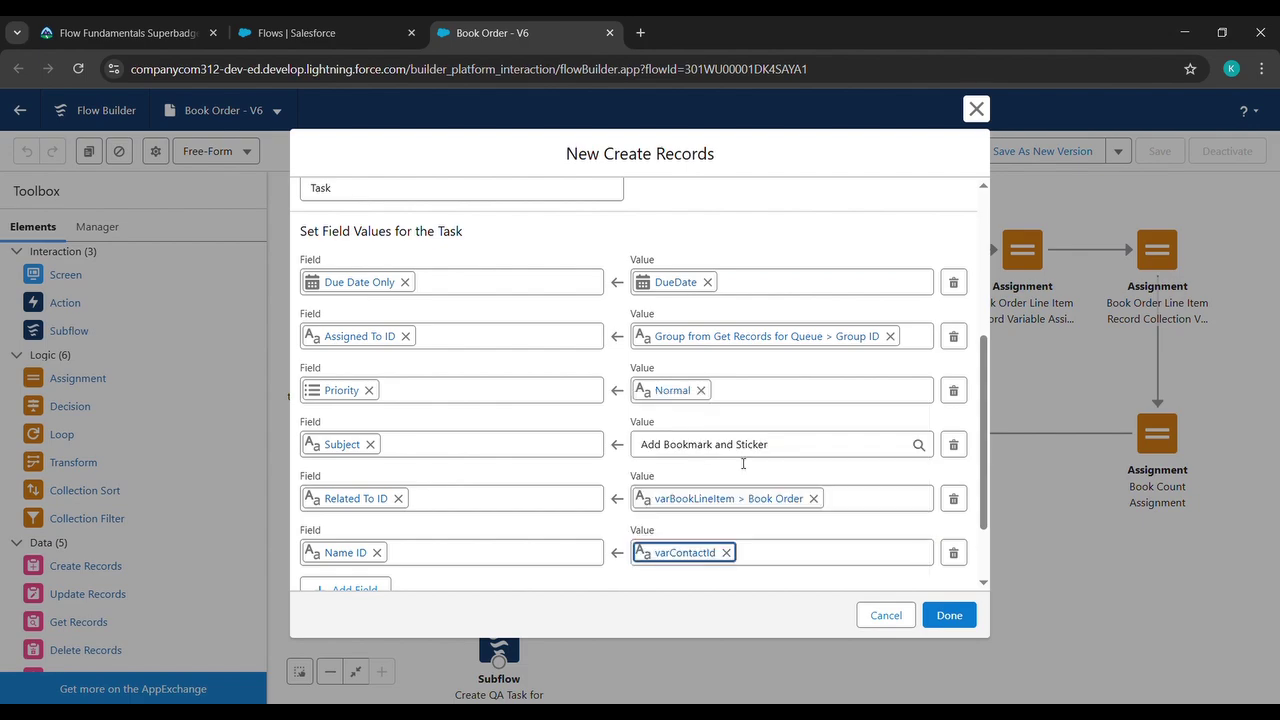
{"action": "left_click", "coordinate": [941, 617]}
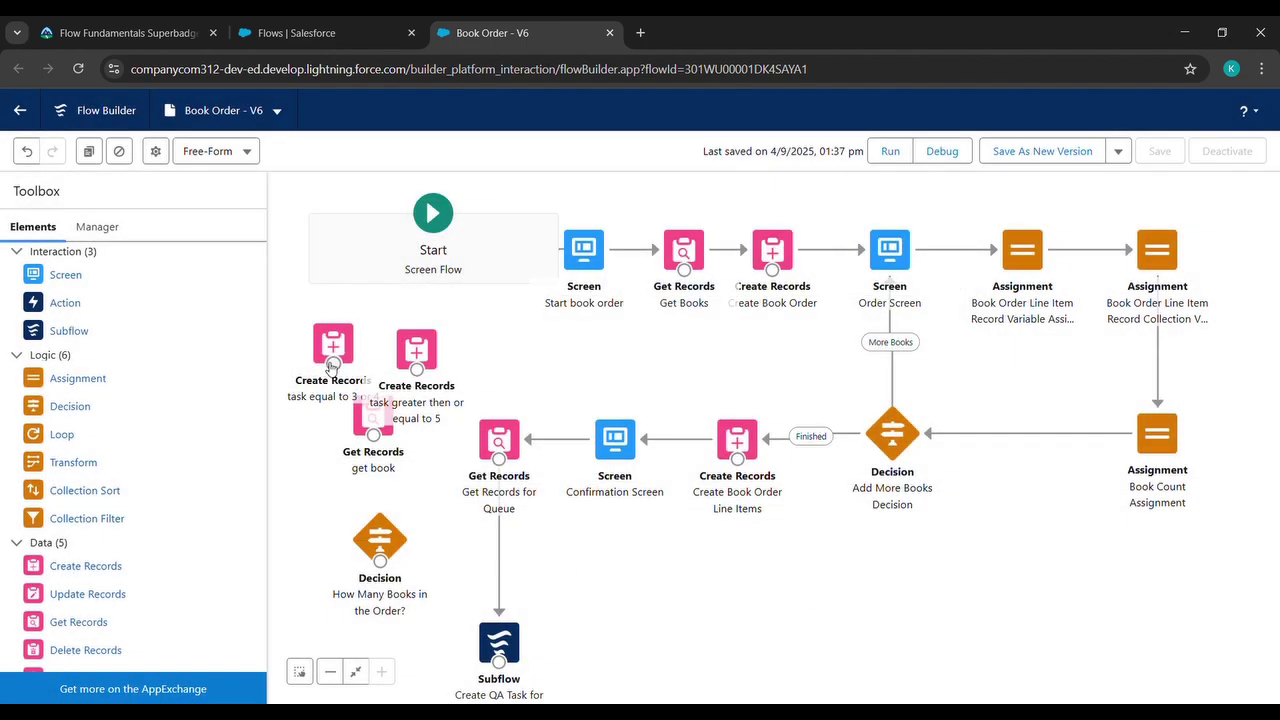
Delete the connector between Get Records for Queue and the Create QA Task for Book Order subflow.
{"action": "left_click_drag", "start_coordinate": [577, 358], "coordinate": [719, 249]}
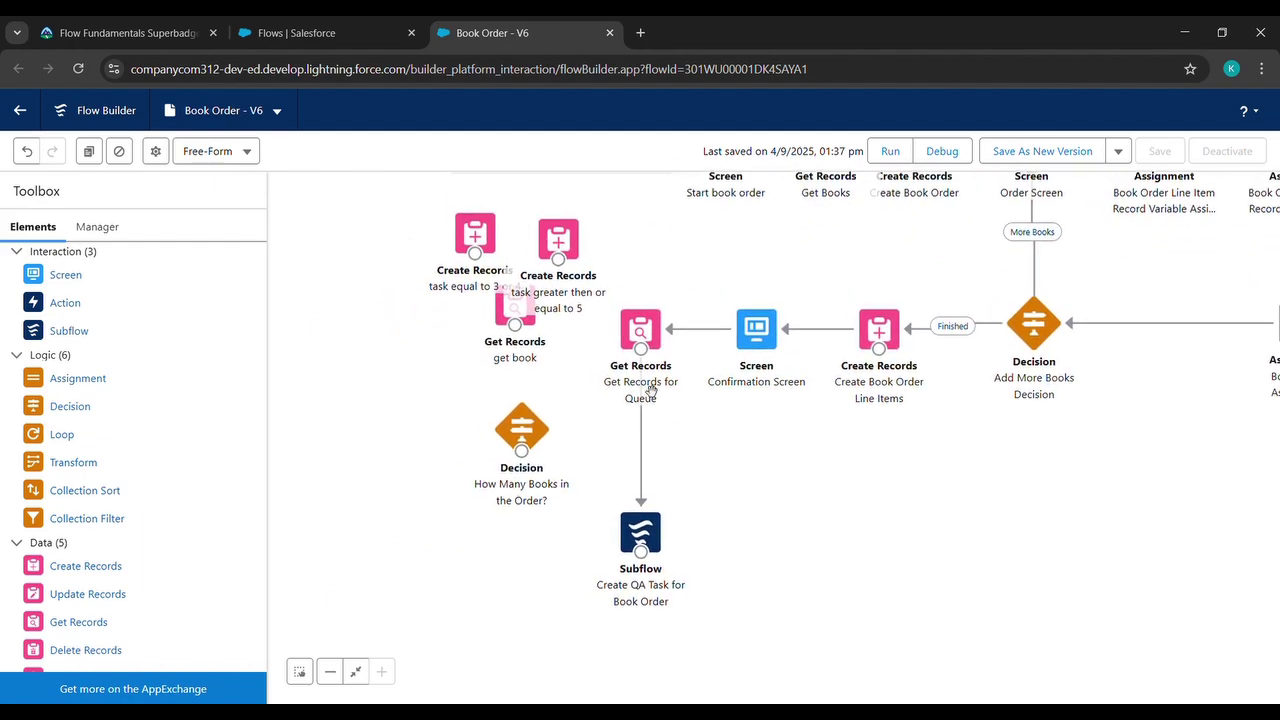
{"action": "left_click", "coordinate": [645, 452]}
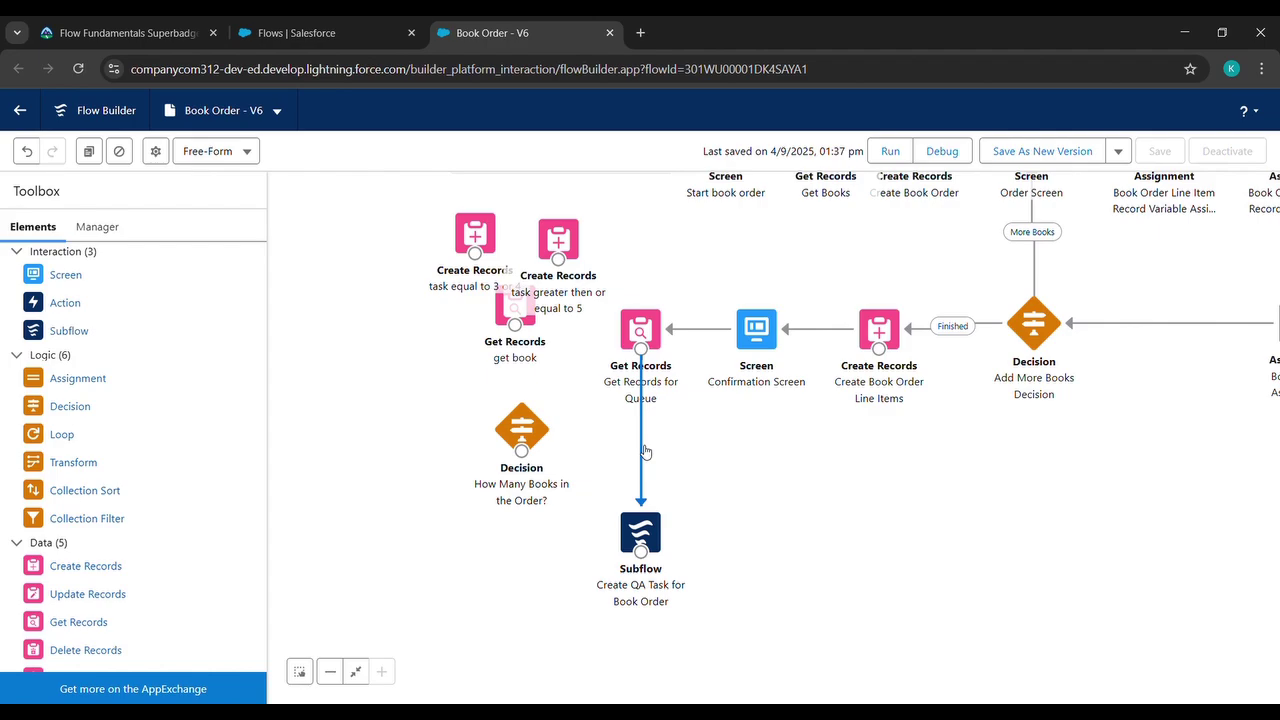
{"action": "key", "text": "Delete"}
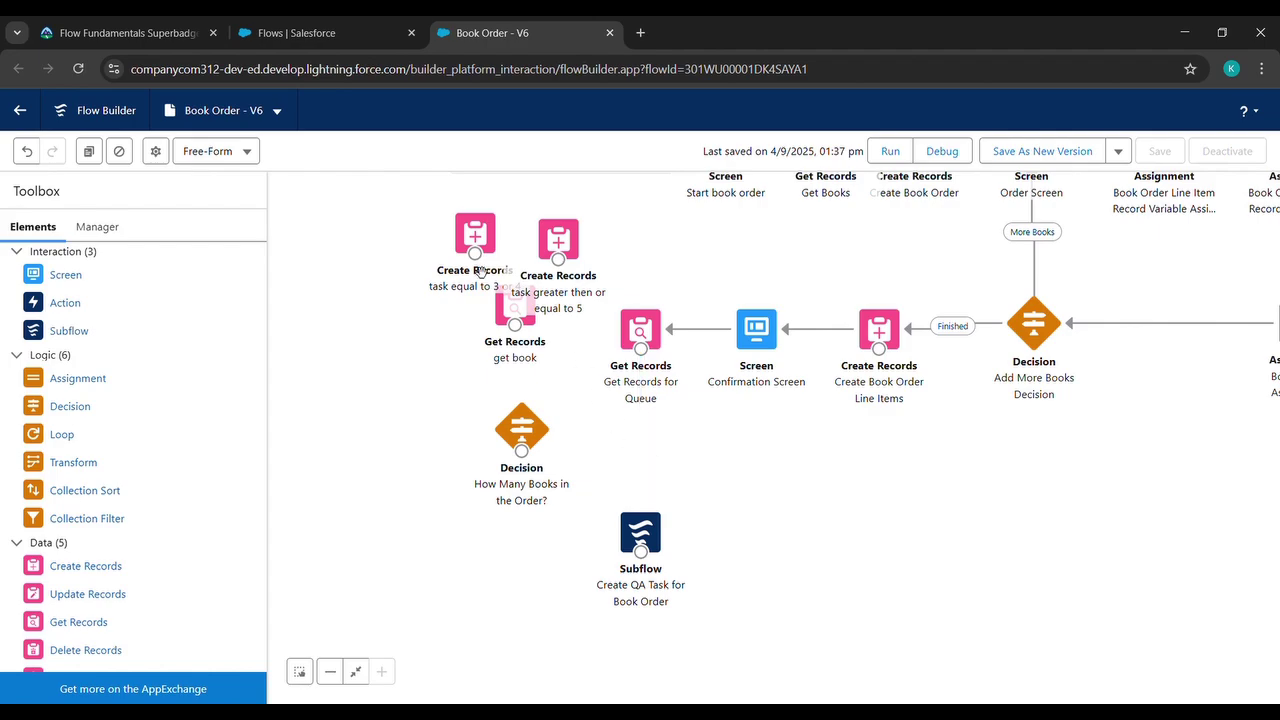
Move both task Create Records elements around the How Many Books decision, and connect Get Records for Queue through get book to that decision.
{"action": "left_click_drag", "start_coordinate": [478, 233], "coordinate": [381, 402]}
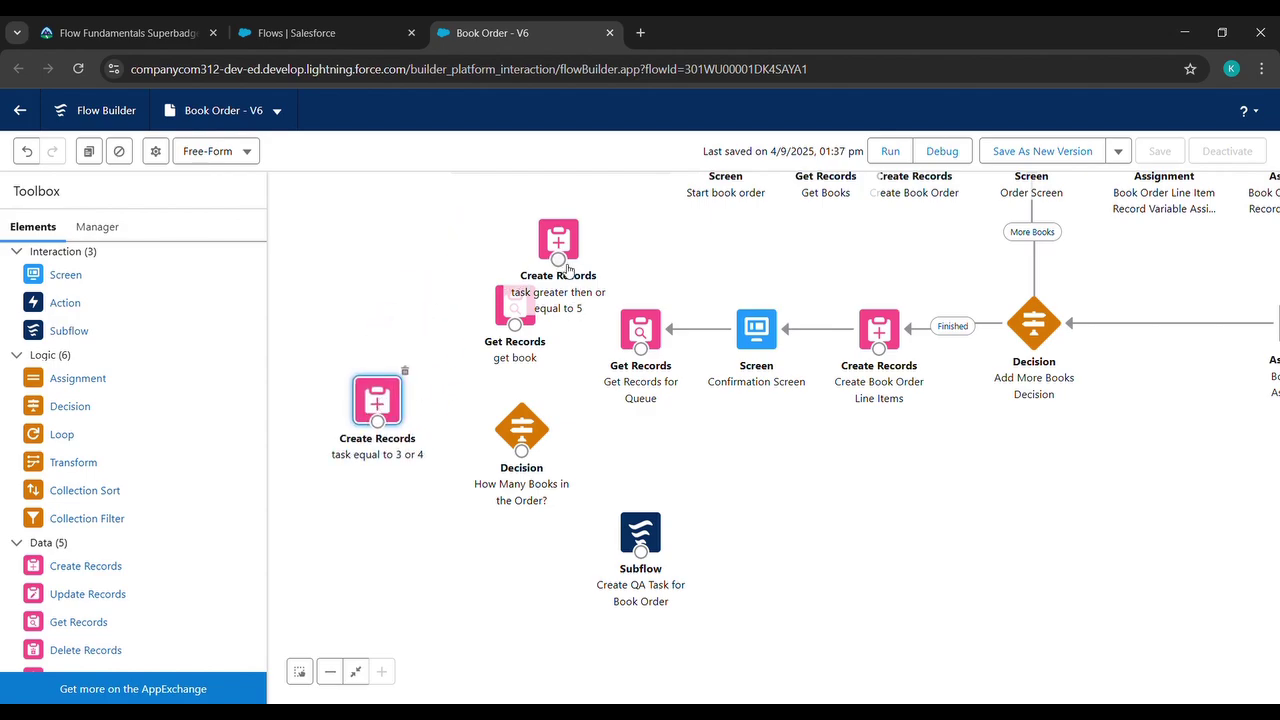
{"action": "left_click_drag", "start_coordinate": [560, 244], "coordinate": [470, 566]}
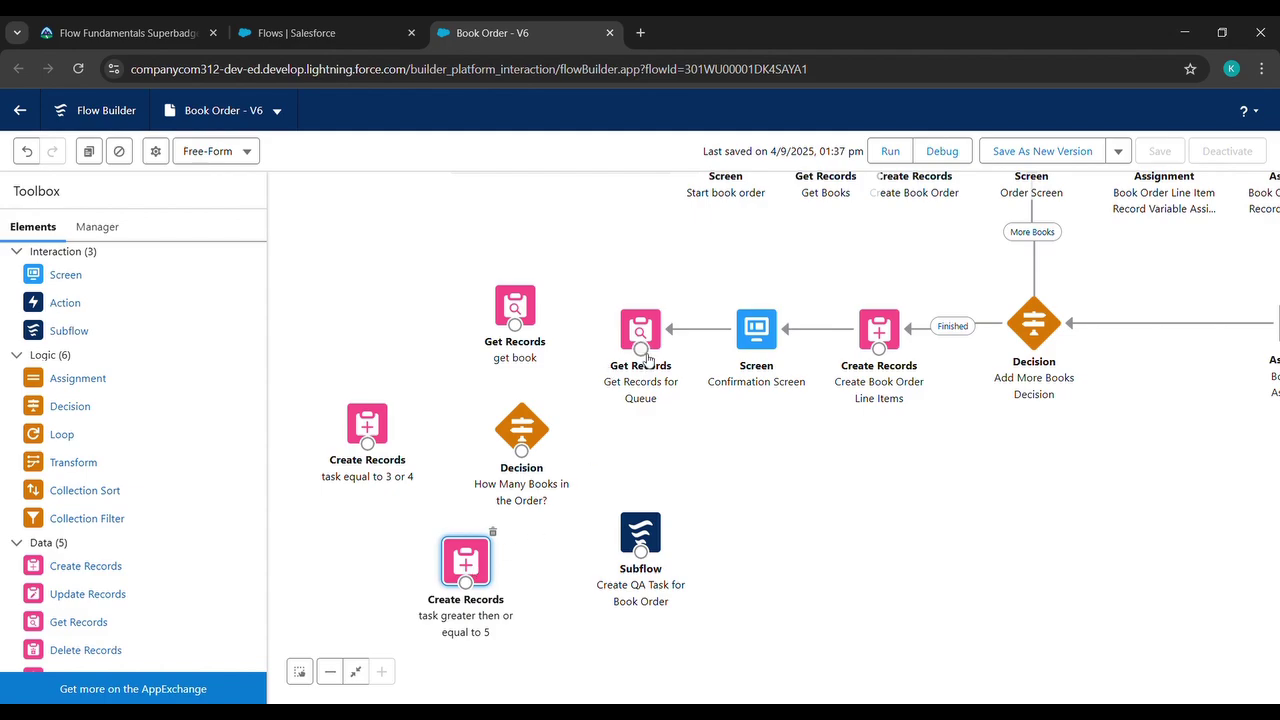
{"action": "left_click_drag", "start_coordinate": [641, 349], "coordinate": [518, 330]}
{"action": "left_click_drag", "start_coordinate": [518, 330], "coordinate": [527, 456]}
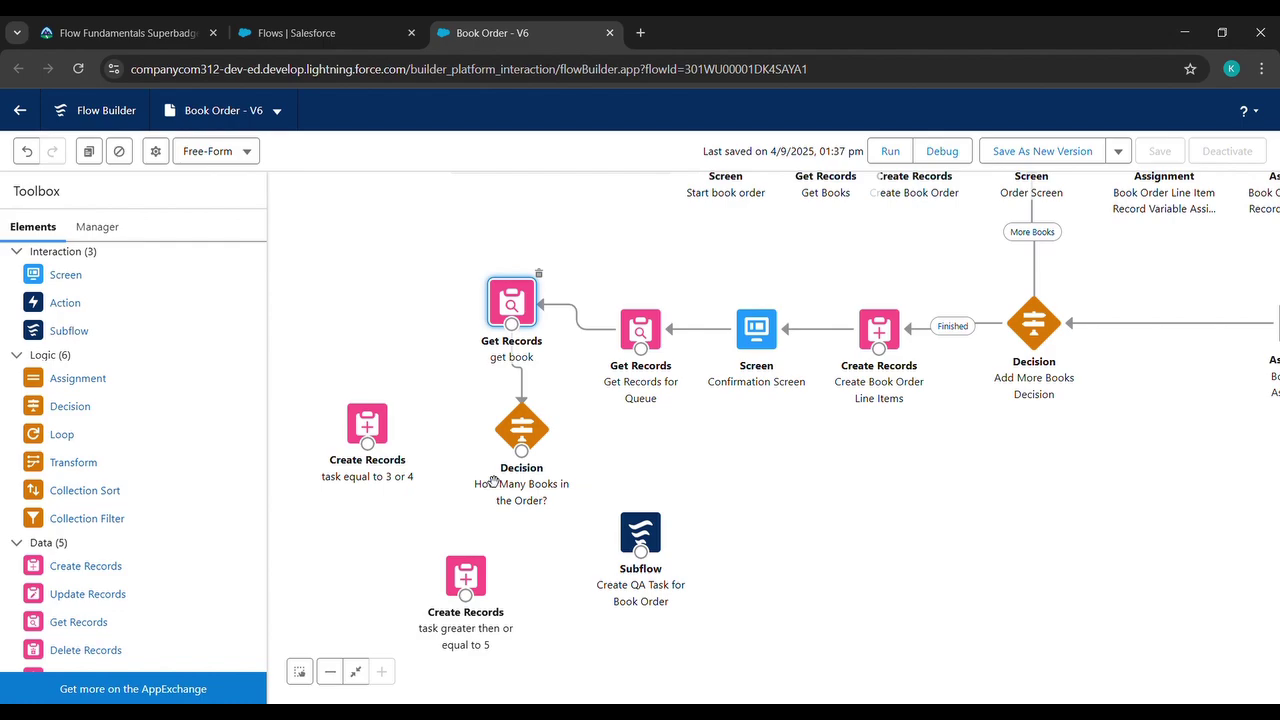
Connect the decision's 3 or 4 and greater then or equal to 5 outcomes to their matching tasks, and its Default Outcome to the QA subflow.
{"action": "left_click_drag", "start_coordinate": [524, 456], "coordinate": [368, 442]}
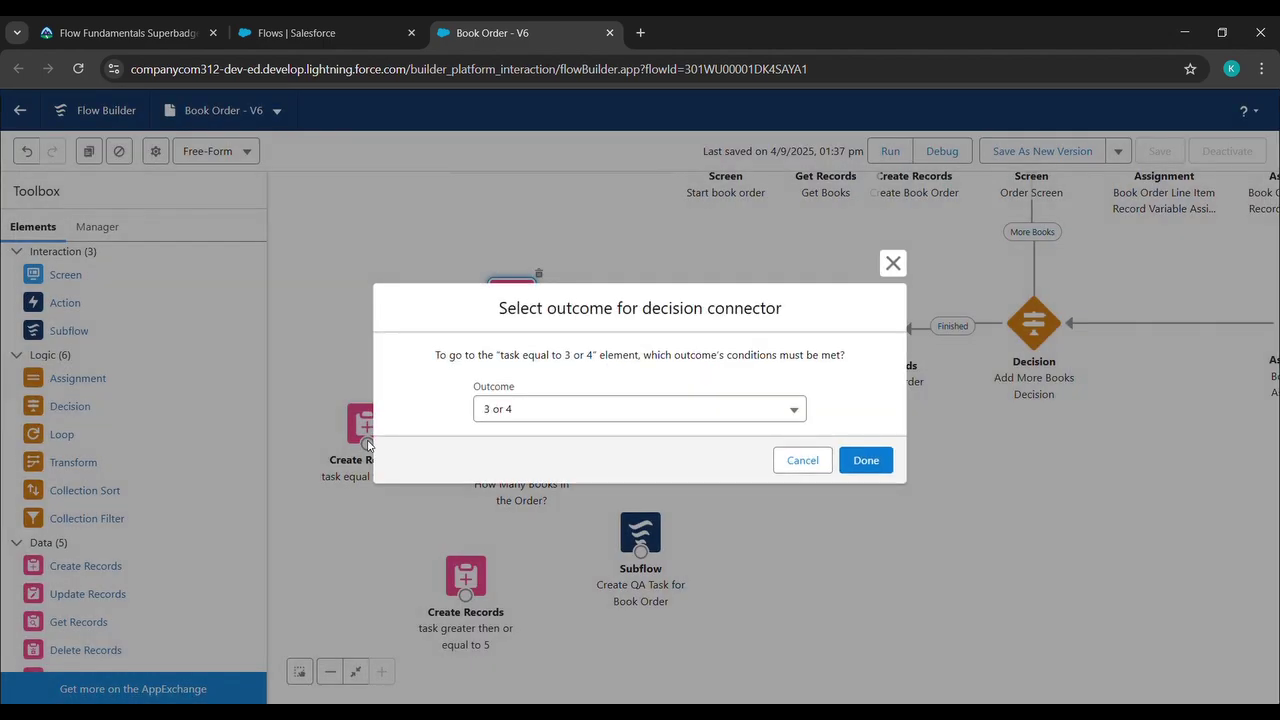
{"action": "left_click", "coordinate": [872, 461]}
{"action": "left_click_drag", "start_coordinate": [522, 456], "coordinate": [463, 595]}
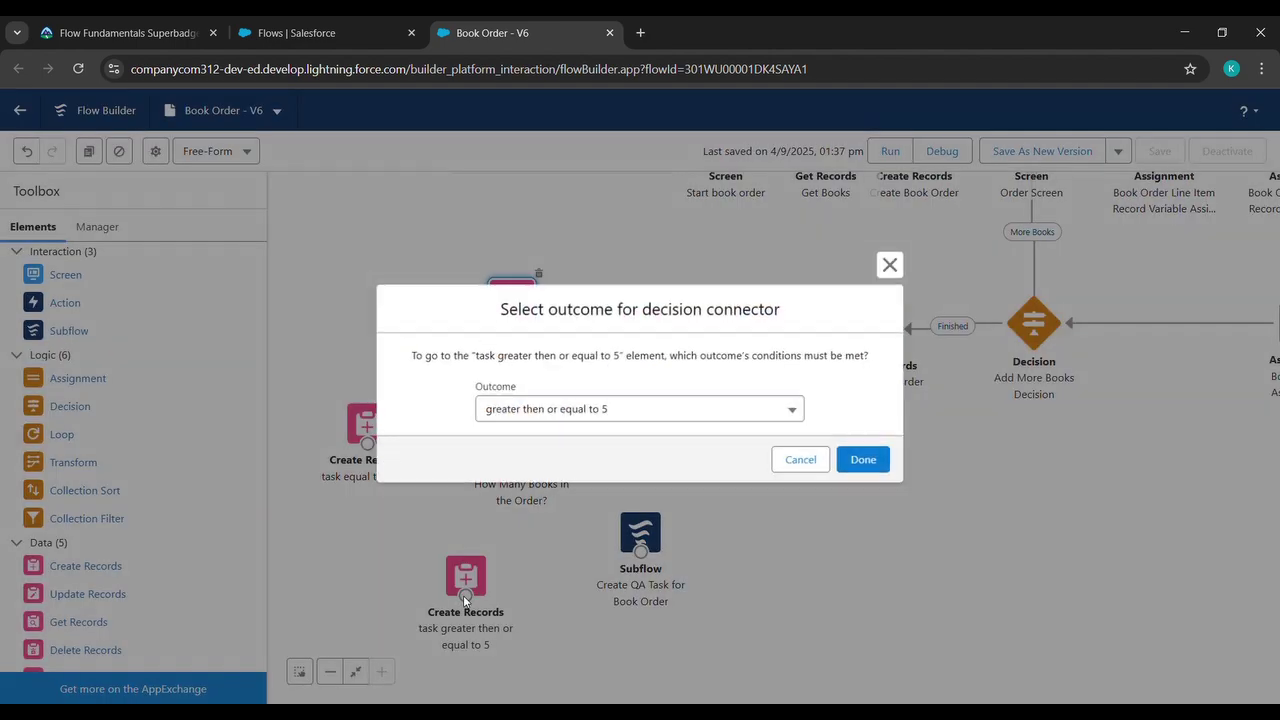
{"action": "left_click", "coordinate": [866, 461]}
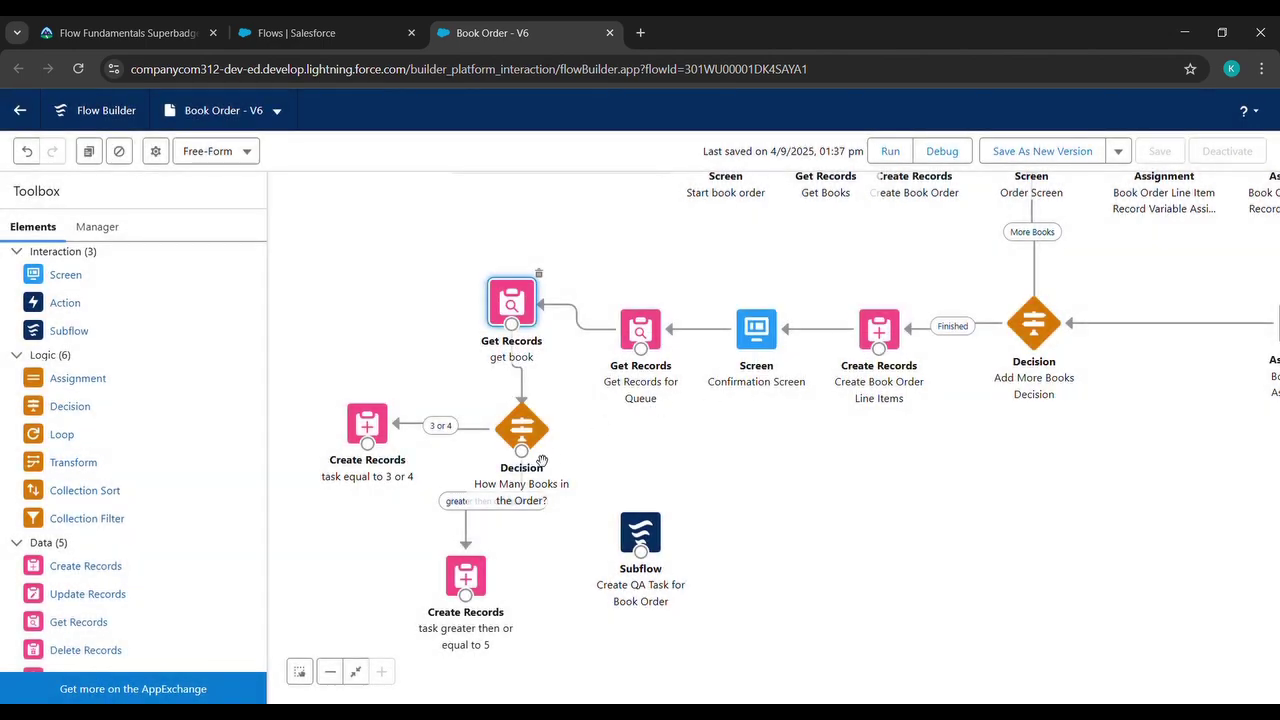
{"action": "left_click_drag", "start_coordinate": [527, 458], "coordinate": [641, 553]}
{"action": "left_click", "coordinate": [783, 555]}
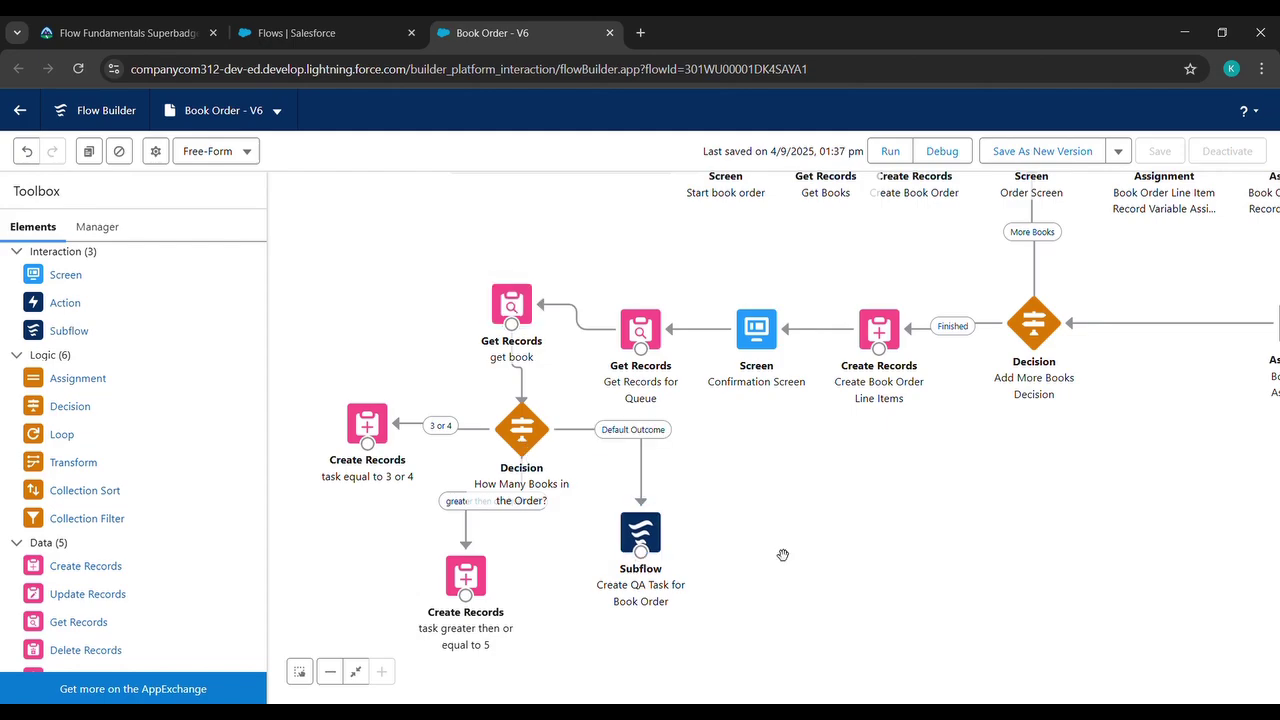
Save the Book Order flow as a new version and activate it.
{"action": "left_click", "coordinate": [1067, 151]}
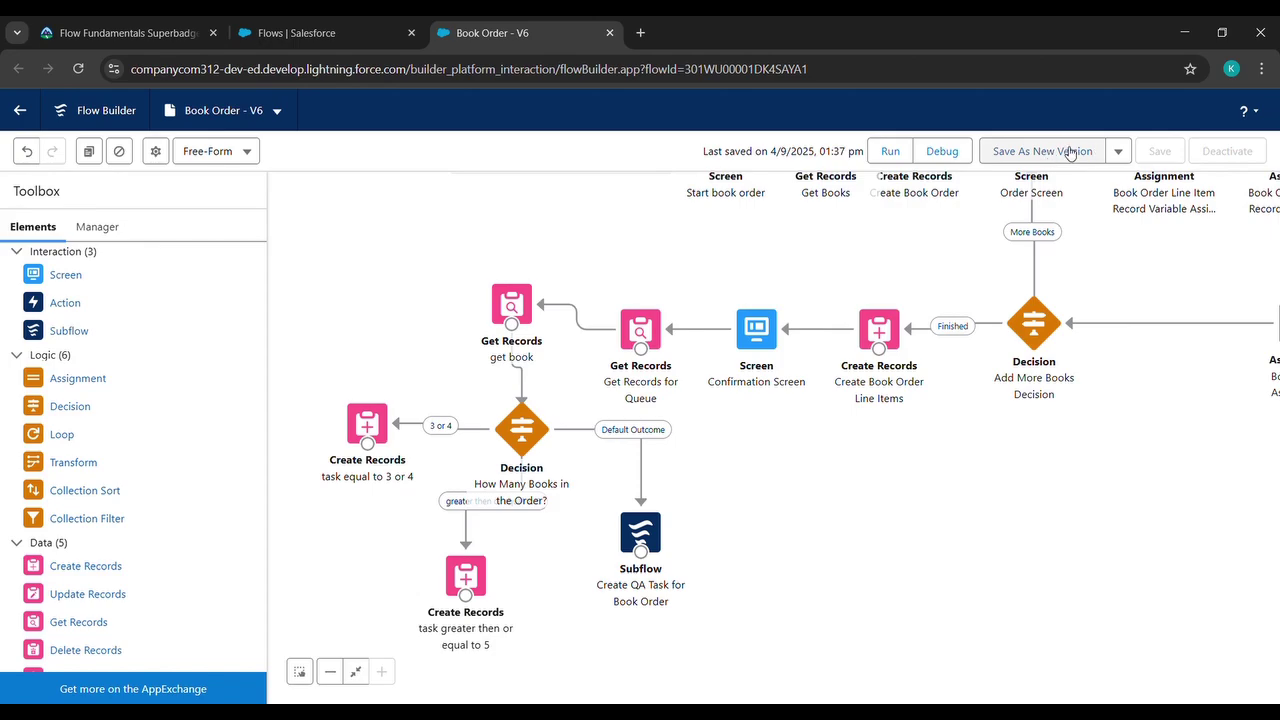
{"action": "left_click", "coordinate": [1067, 151]}
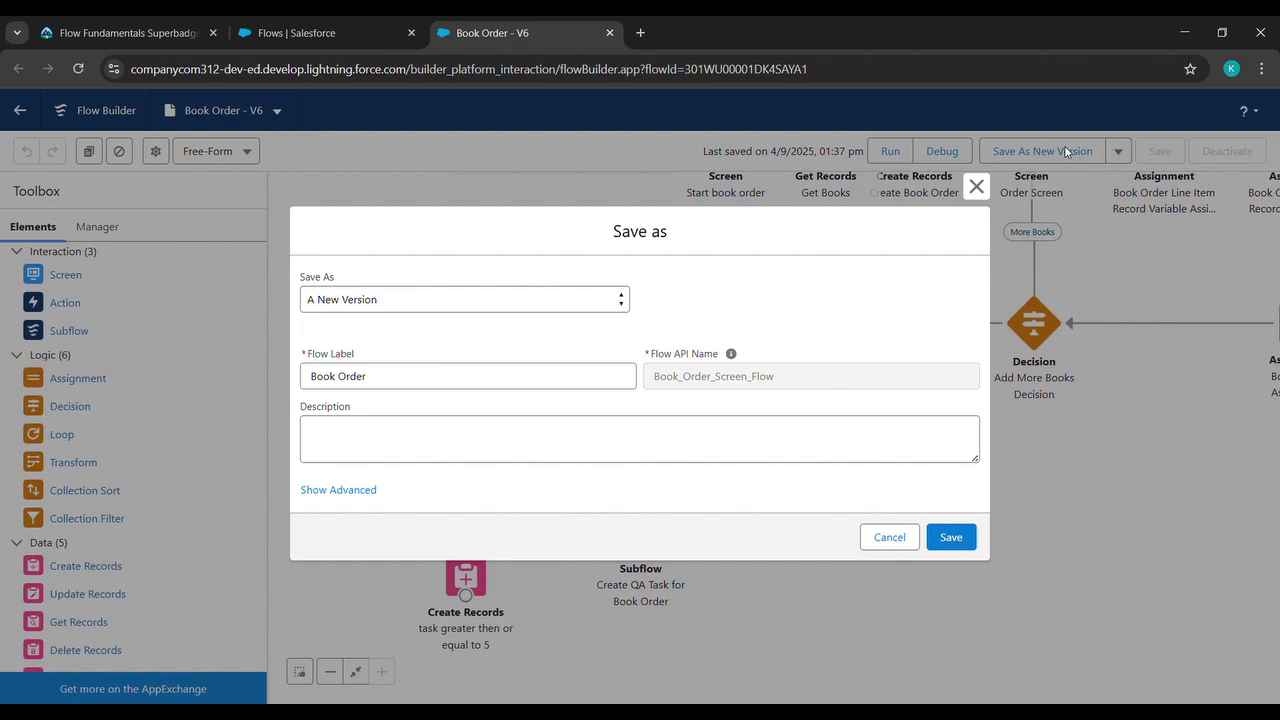
{"action": "left_click", "coordinate": [953, 537]}
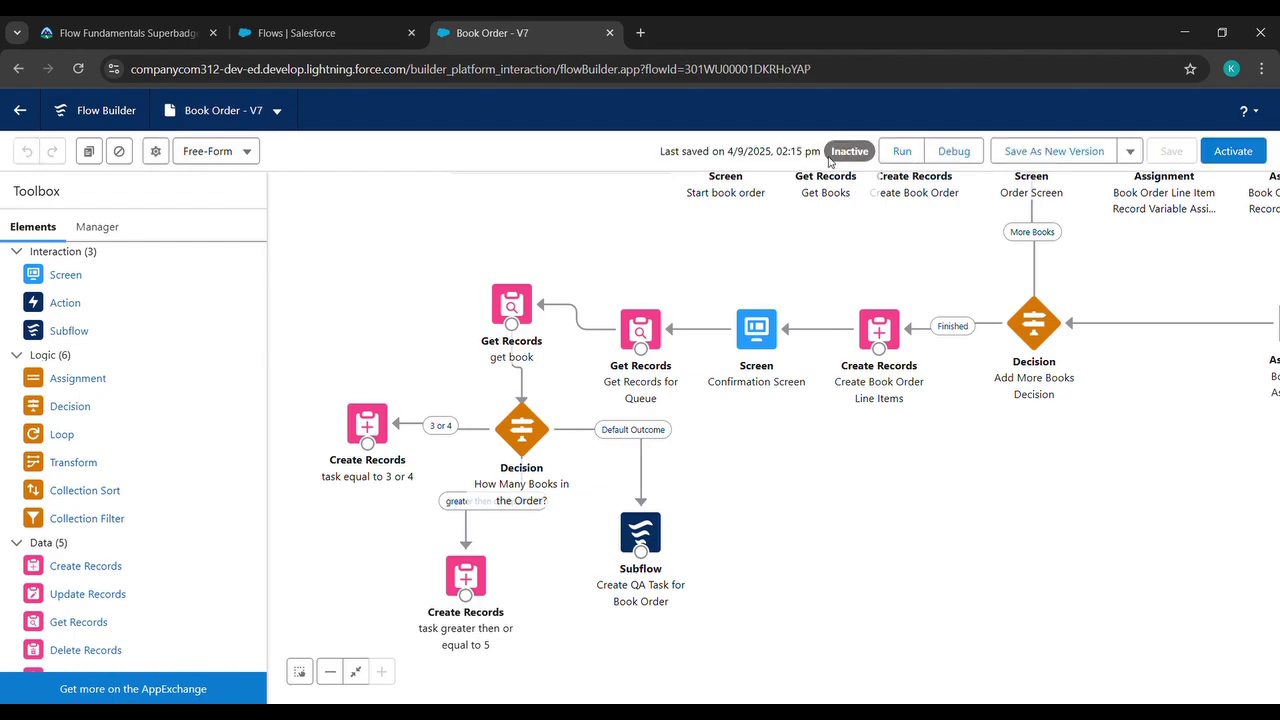
{"action": "left_click", "coordinate": [1219, 152]}
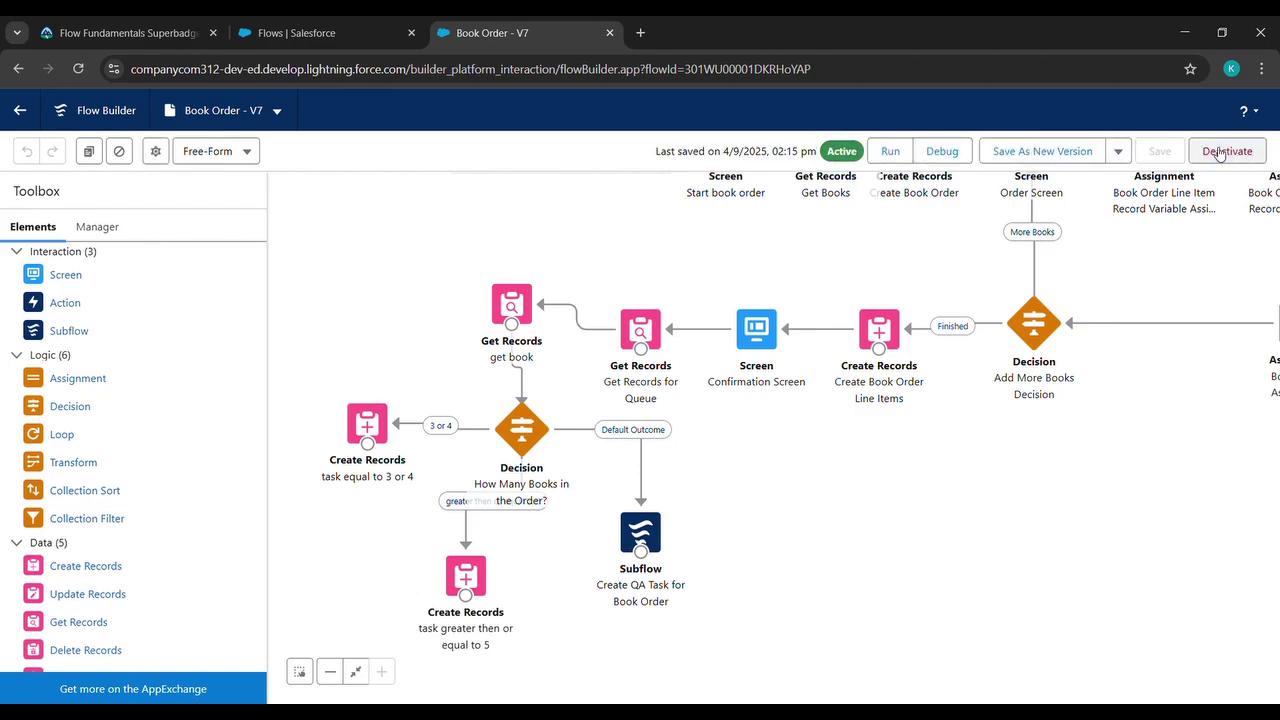
Switch to the Trailhead superbadge page and run the check for challenge 1, Create tasks according to specific criteria.
{"action": "left_click", "coordinate": [160, 22]}
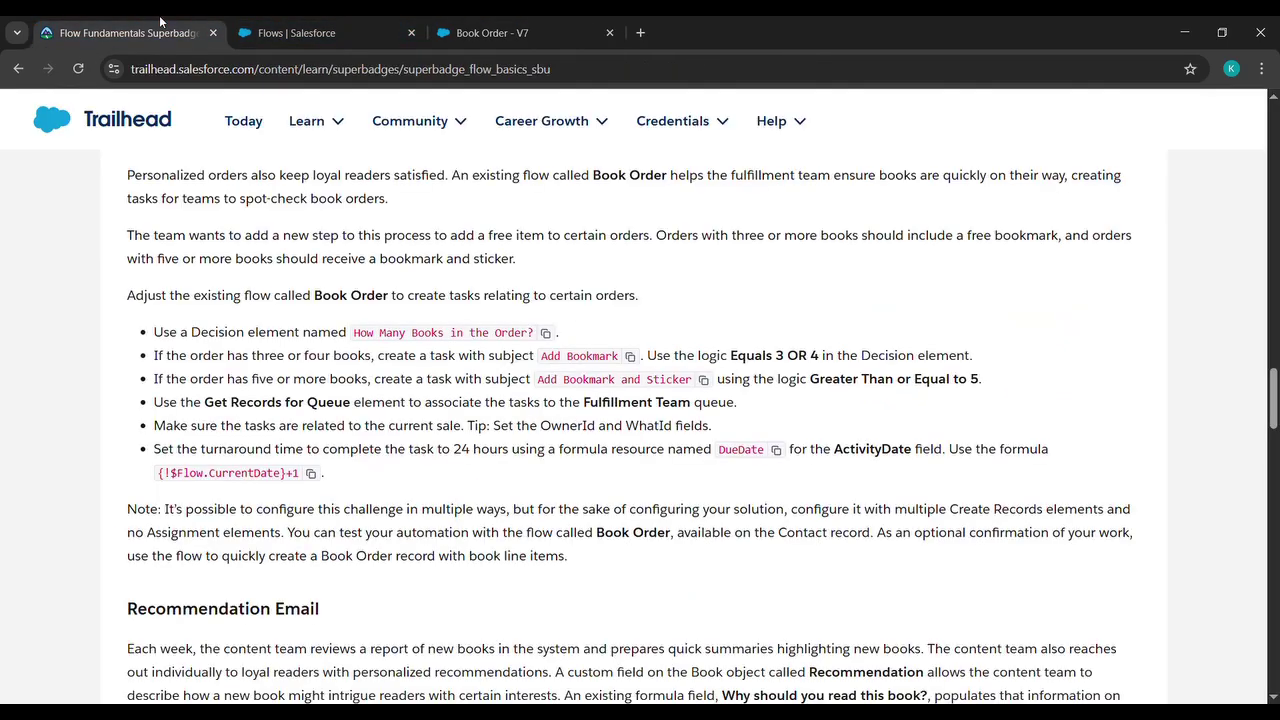
{"action": "scroll", "coordinate": [306, 289], "scroll_direction": "down", "scroll_amount": 20}
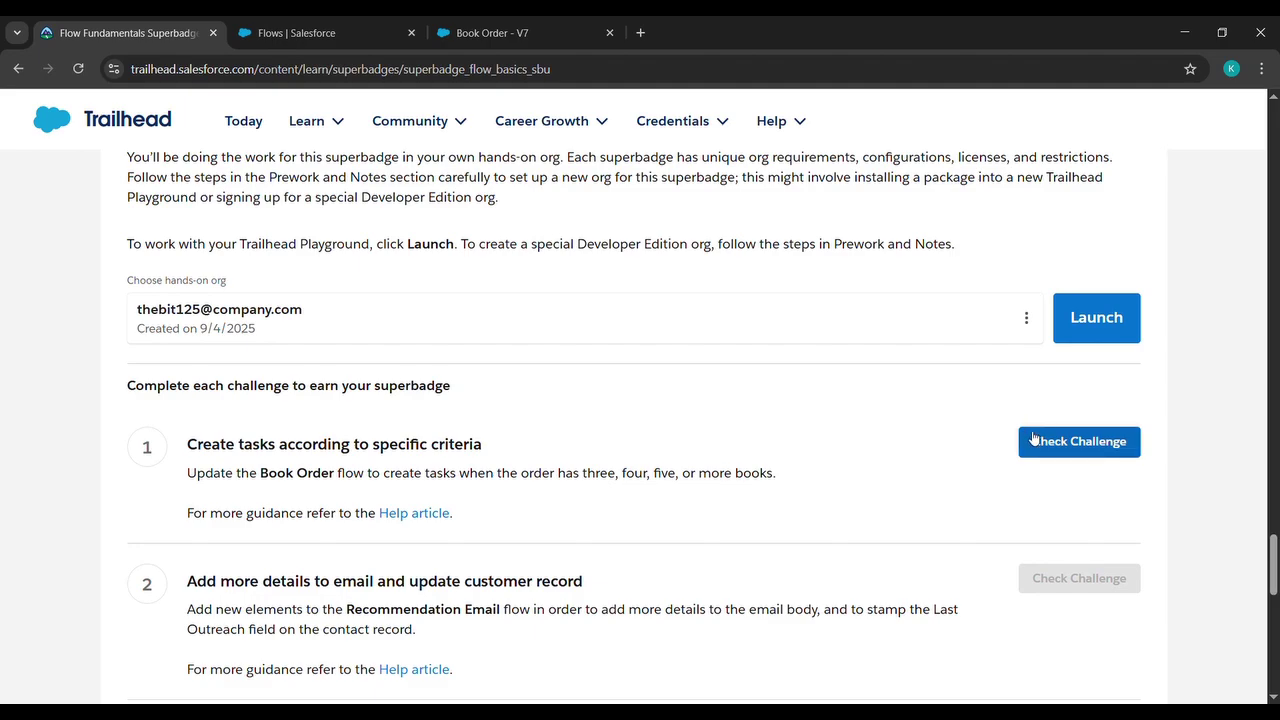
{"action": "left_click", "coordinate": [1034, 438]}
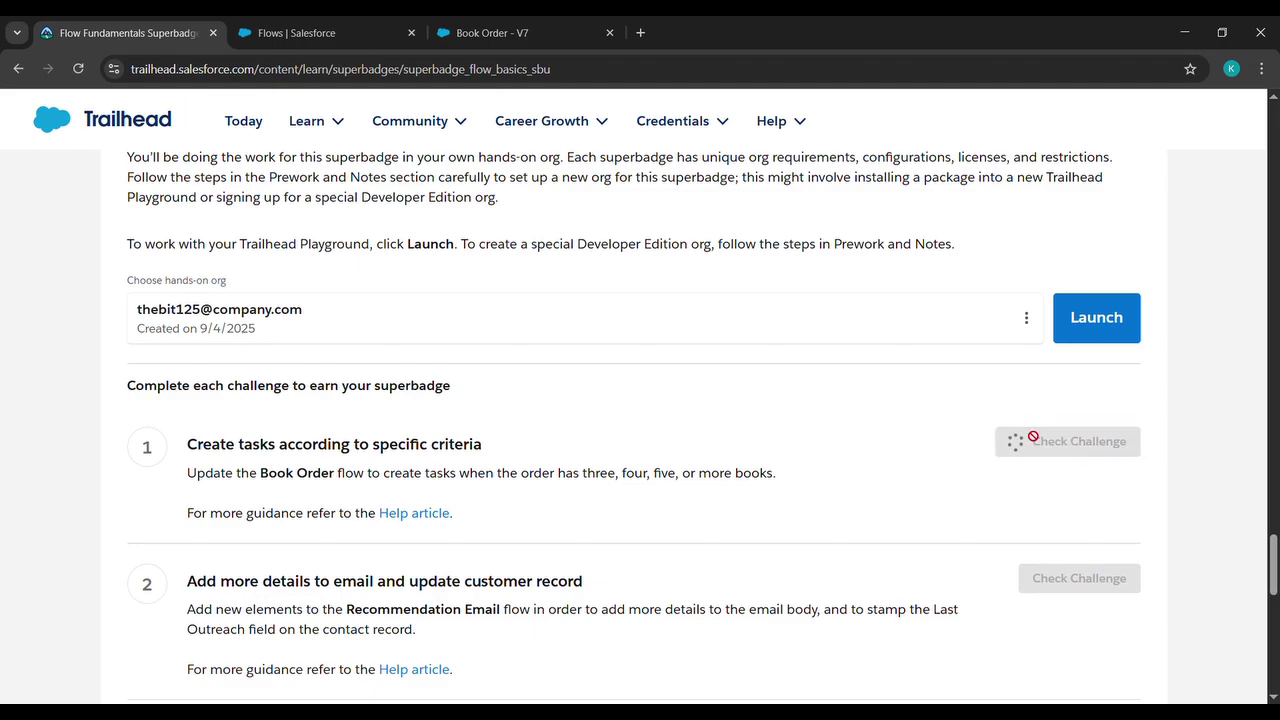